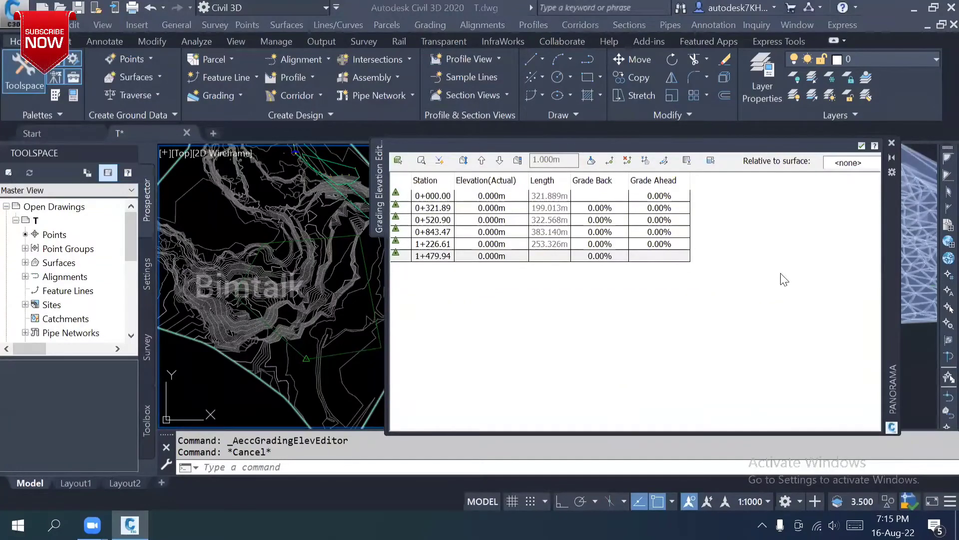
{"action": "left_click", "coordinate": [508, 256]}
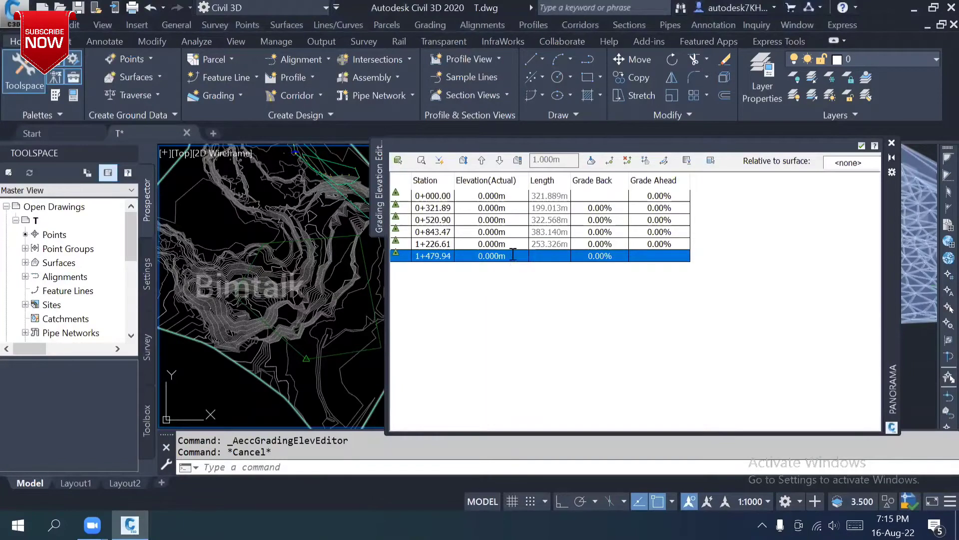
{"action": "left_click", "coordinate": [506, 255]}
{"action": "double_click", "coordinate": [513, 244]}
{"action": "double_click", "coordinate": [516, 232]}
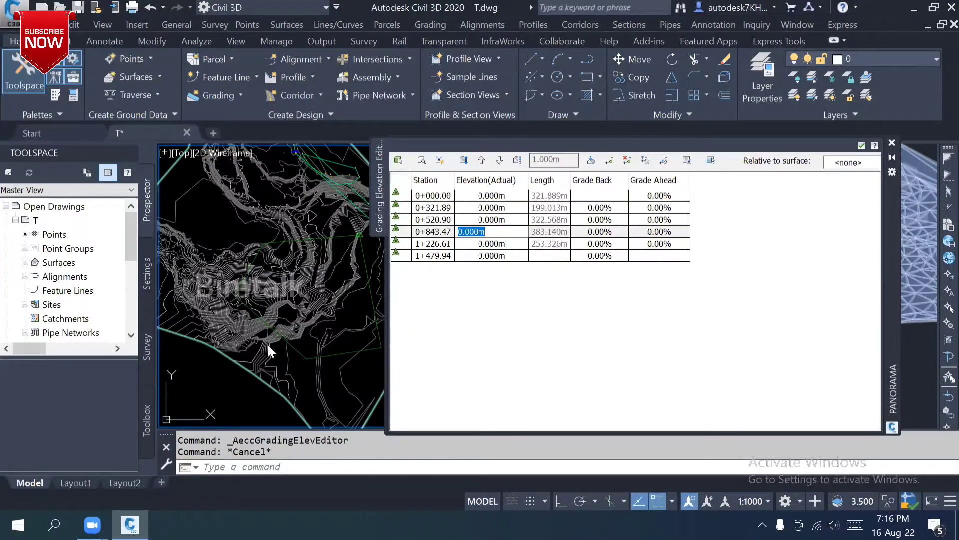
Add a spot elevation label to Surface1 at a point among the contours near the feature line
{"action": "scroll", "coordinate": [259, 304], "scroll_direction": "up", "scroll_amount": 3}
{"action": "middle_click_drag", "start_coordinate": [259, 303], "coordinate": [278, 253]}
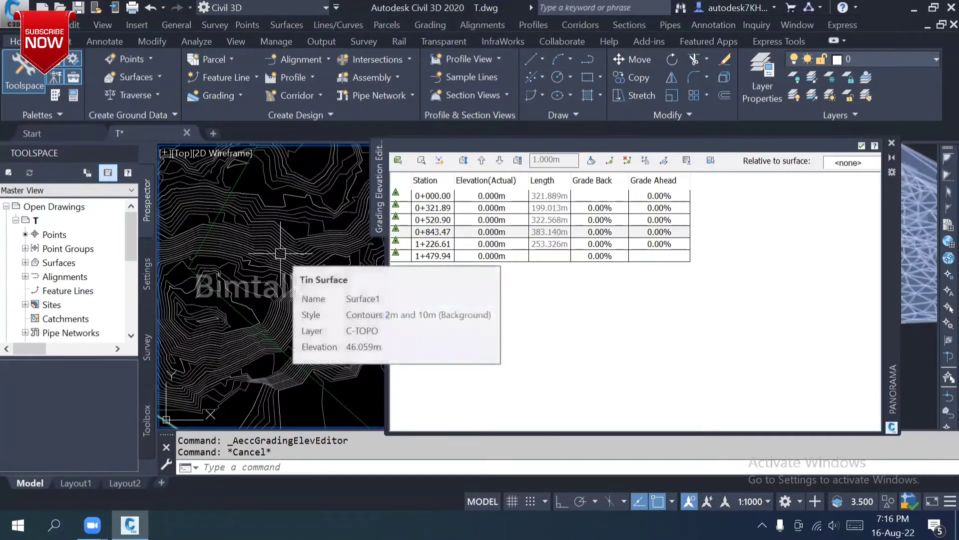
{"action": "left_click", "coordinate": [105, 40]}
{"action": "left_click", "coordinate": [31, 94]}
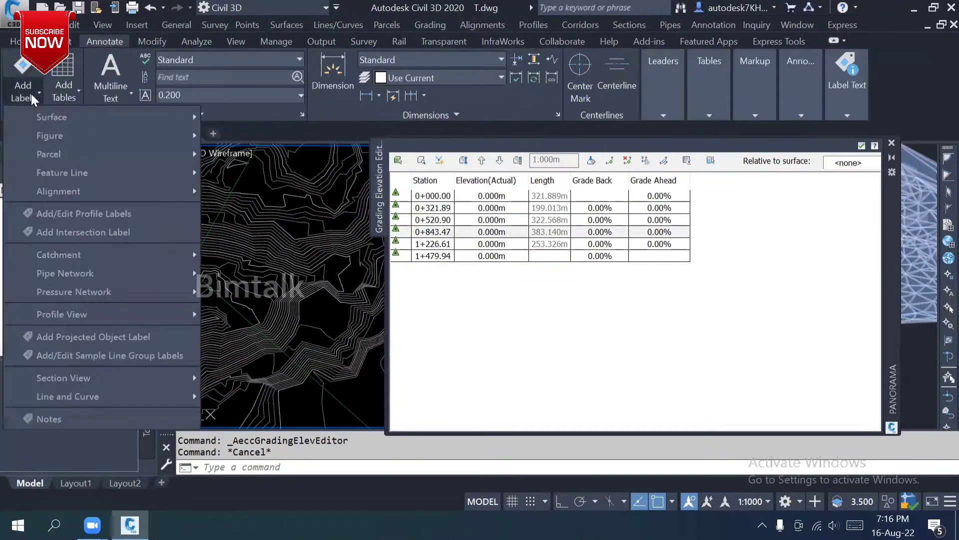
{"action": "mouse_move", "coordinate": [50, 116]}
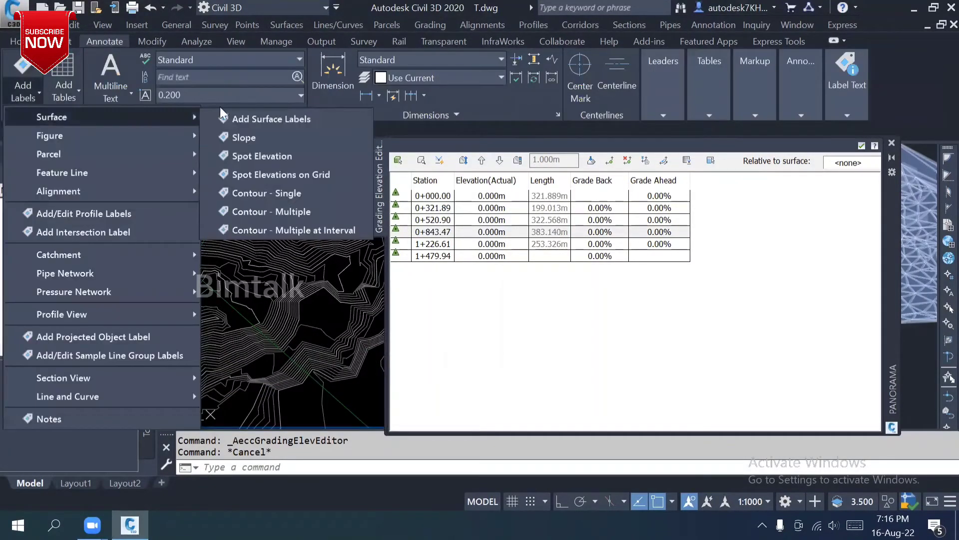
{"action": "left_click", "coordinate": [269, 155]}
{"action": "left_click", "coordinate": [320, 261]}
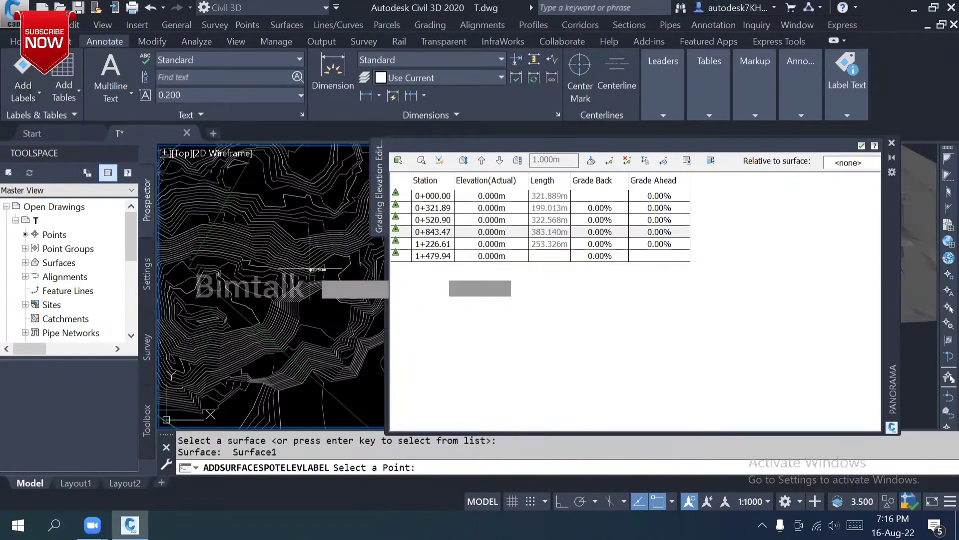
{"action": "left_click", "coordinate": [320, 261]}
{"action": "scroll", "coordinate": [319, 270], "scroll_direction": "up", "scroll_amount": 3}
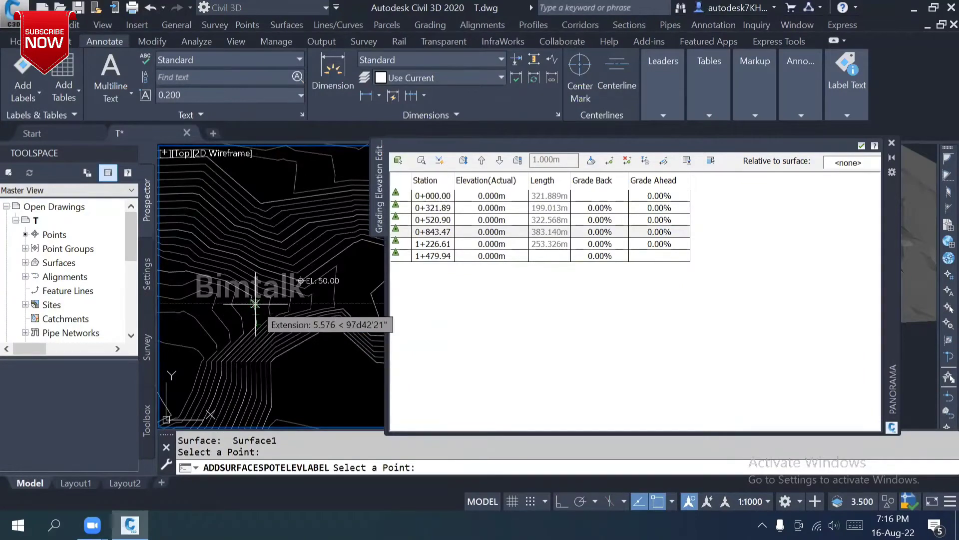
{"action": "key", "text": "Escape"}
Set the feature line elevations to 60 m at station 0+000.00, 75 m at 0+321.89 and 80 m at 0+520.90
{"action": "double_click", "coordinate": [514, 195]}
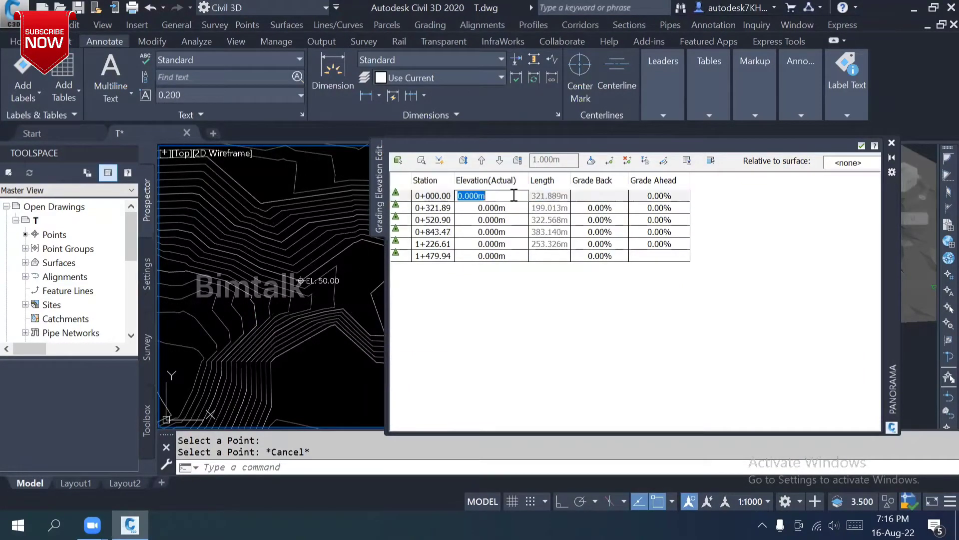
{"action": "type", "text": "60"}
{"action": "double_click", "coordinate": [518, 207]}
{"action": "type", "text": "75"}
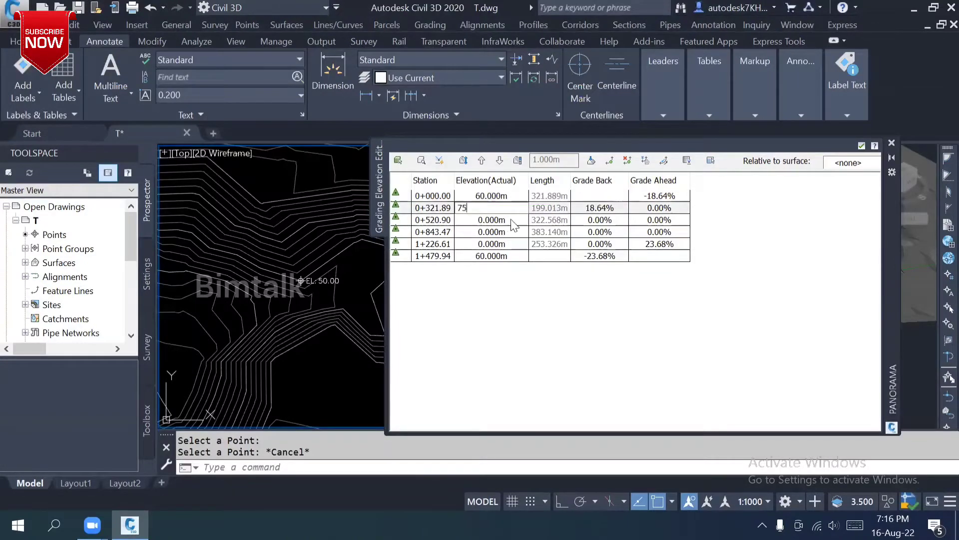
{"action": "left_click", "coordinate": [512, 220]}
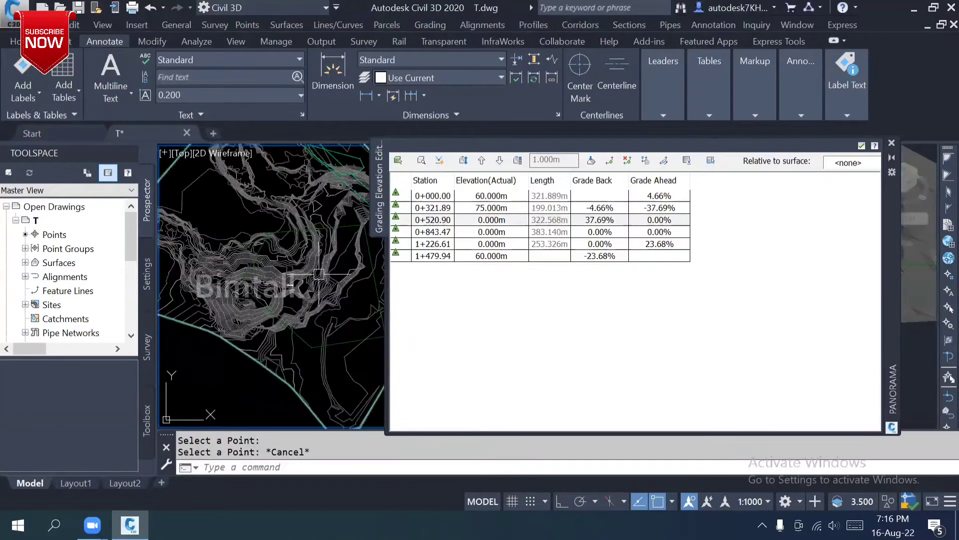
{"action": "double_click", "coordinate": [511, 220]}
{"action": "type", "text": "80"}
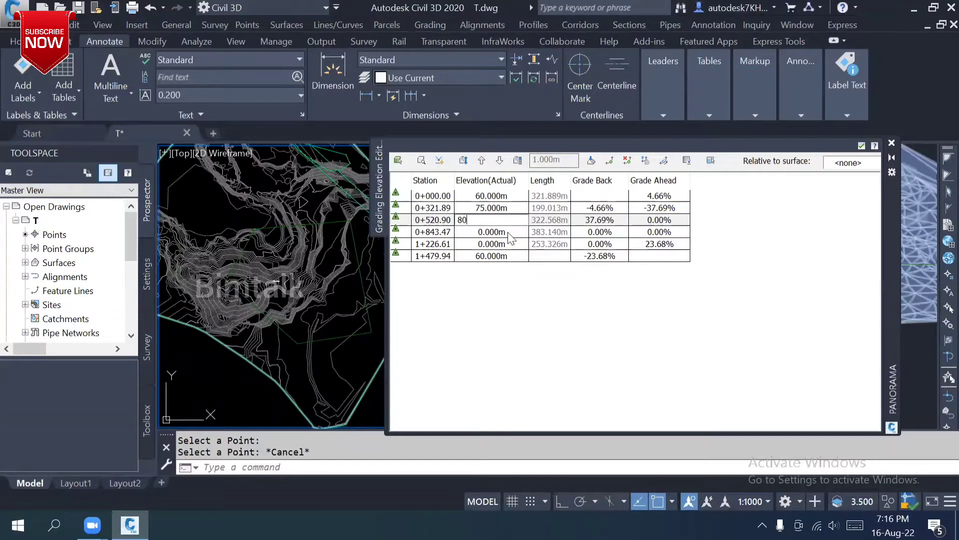
Set the elevations to 90 m at station 0+843.47 and 75 m at 1+226.61, and close the elevation editor
{"action": "double_click", "coordinate": [514, 233]}
{"action": "key", "text": "Return"}
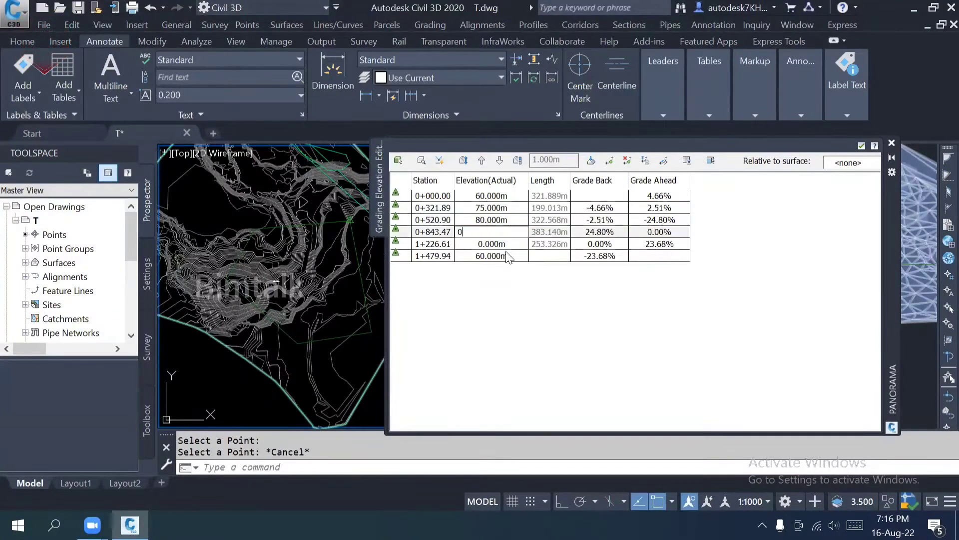
{"action": "left_click", "coordinate": [517, 242]}
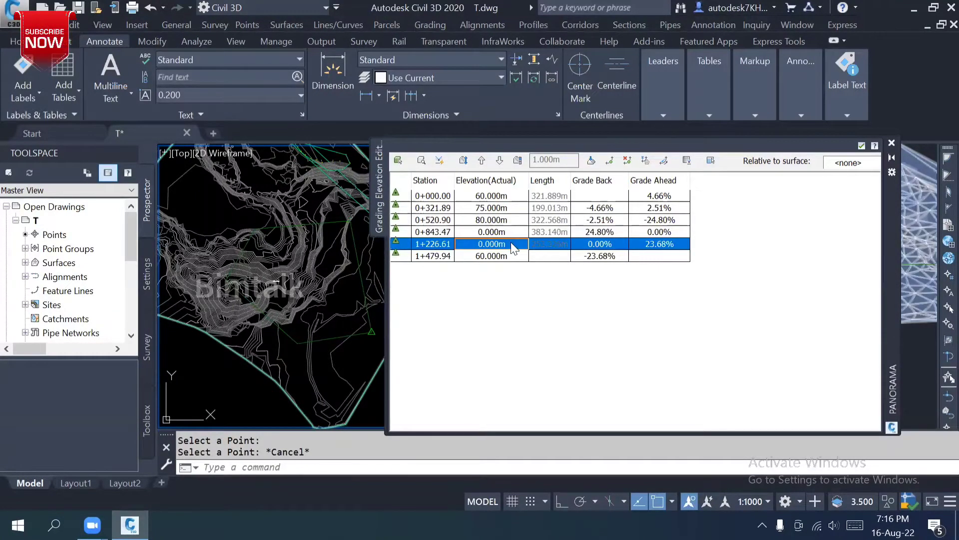
{"action": "left_click", "coordinate": [511, 231]}
{"action": "double_click", "coordinate": [514, 232]}
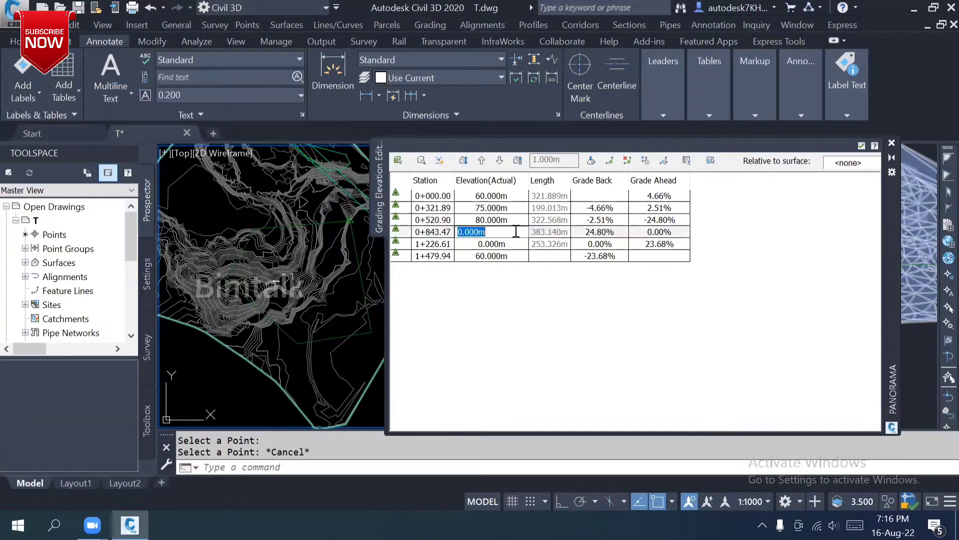
{"action": "type", "text": "90"}
{"action": "left_click", "coordinate": [516, 245]}
{"action": "double_click", "coordinate": [517, 243]}
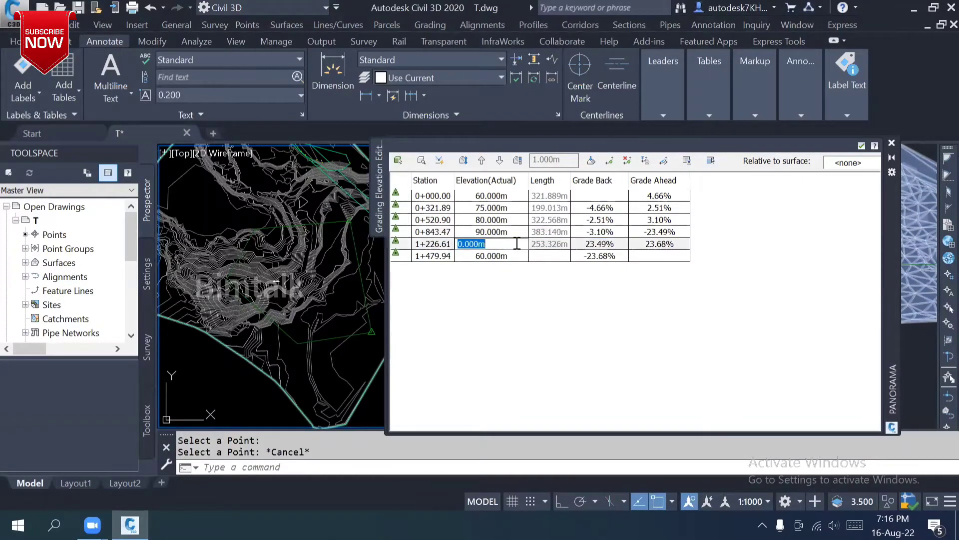
{"action": "type", "text": "75"}
{"action": "key", "text": "Return"}
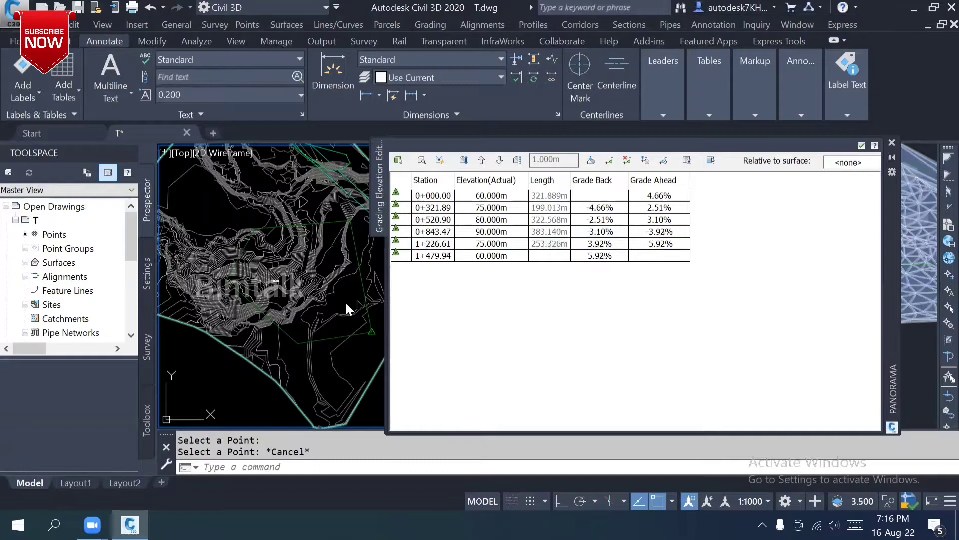
{"action": "middle_click_drag", "start_coordinate": [316, 312], "coordinate": [320, 286]}
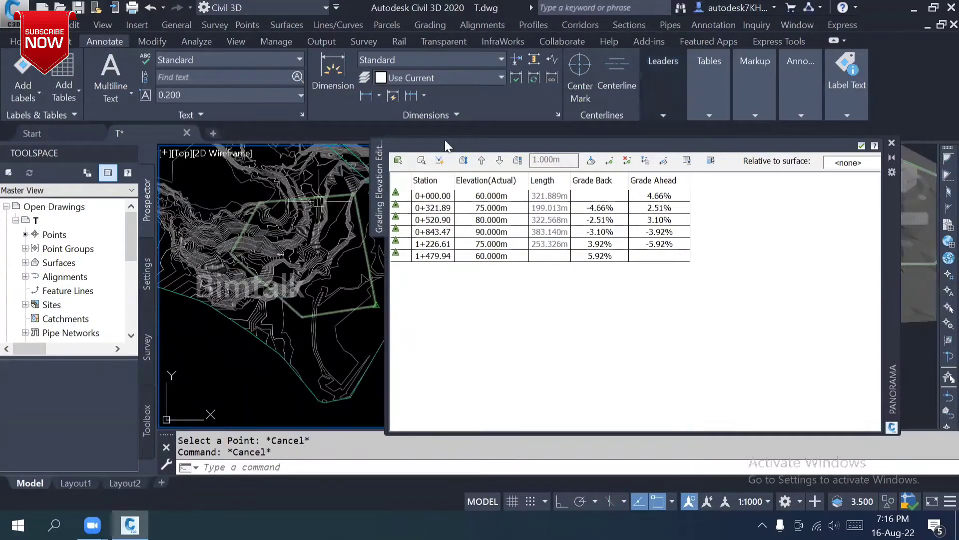
{"action": "left_click", "coordinate": [892, 143]}
Examine the feature line against the shaded terrain from a low side angle in the 3D view
{"action": "scroll", "coordinate": [450, 290], "scroll_direction": "up", "scroll_amount": 2}
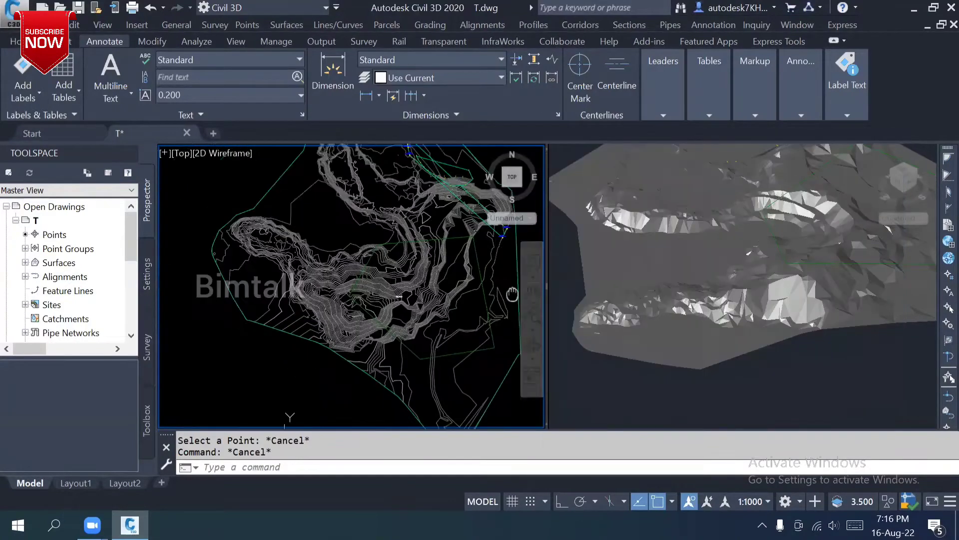
{"action": "scroll", "coordinate": [430, 215], "scroll_direction": "up", "scroll_amount": 2}
{"action": "scroll", "coordinate": [443, 220], "scroll_direction": "down", "scroll_amount": 3}
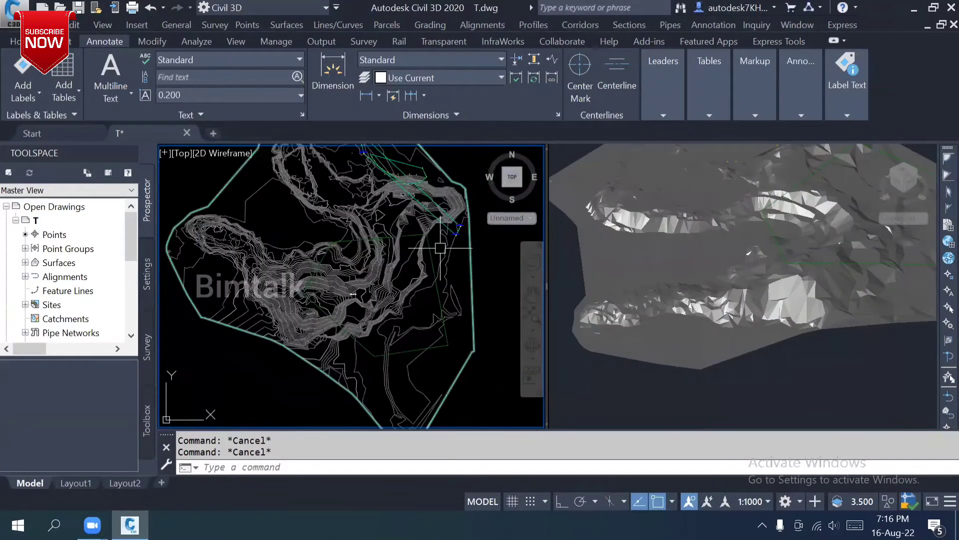
{"action": "left_click", "coordinate": [739, 345]}
{"action": "mouse_move", "coordinate": [740, 345]}
{"action": "middle_mouse_down", "text": "shift"}
{"action": "mouse_move", "coordinate": [779, 349]}
{"action": "mouse_move", "coordinate": [666, 388]}
{"action": "mouse_move", "coordinate": [805, 160]}
{"action": "middle_mouse_up", "text": "shift"}
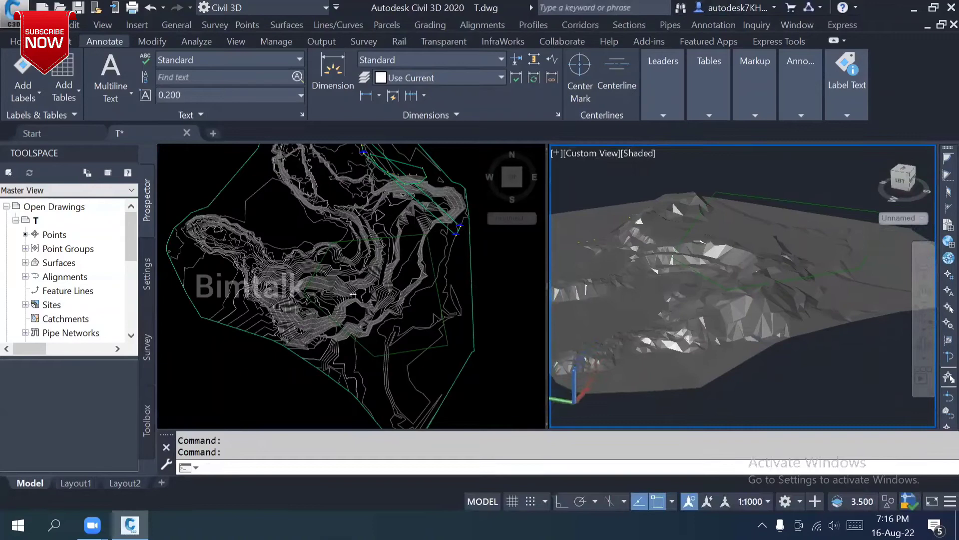
{"action": "left_click", "coordinate": [416, 298]}
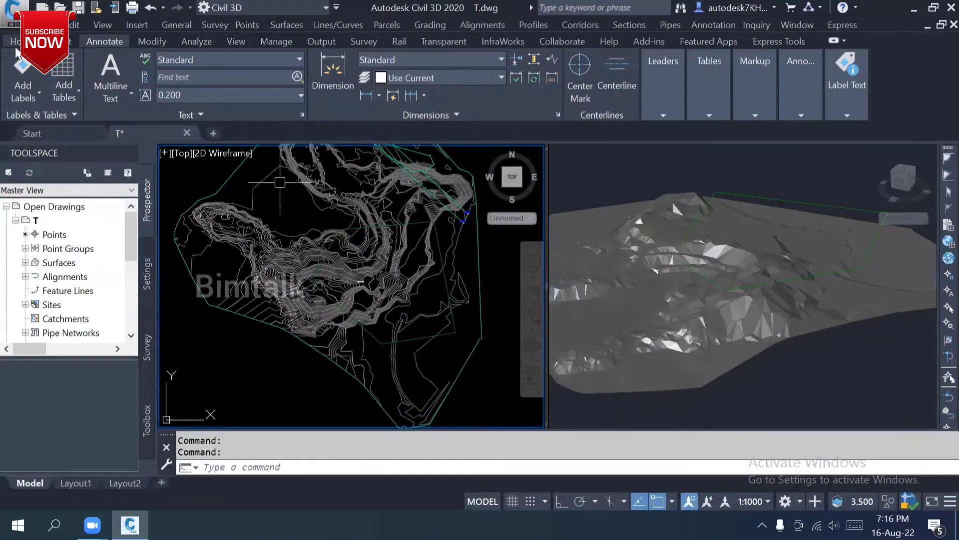
{"action": "left_click", "coordinate": [15, 41]}
{"action": "left_click", "coordinate": [241, 95]}
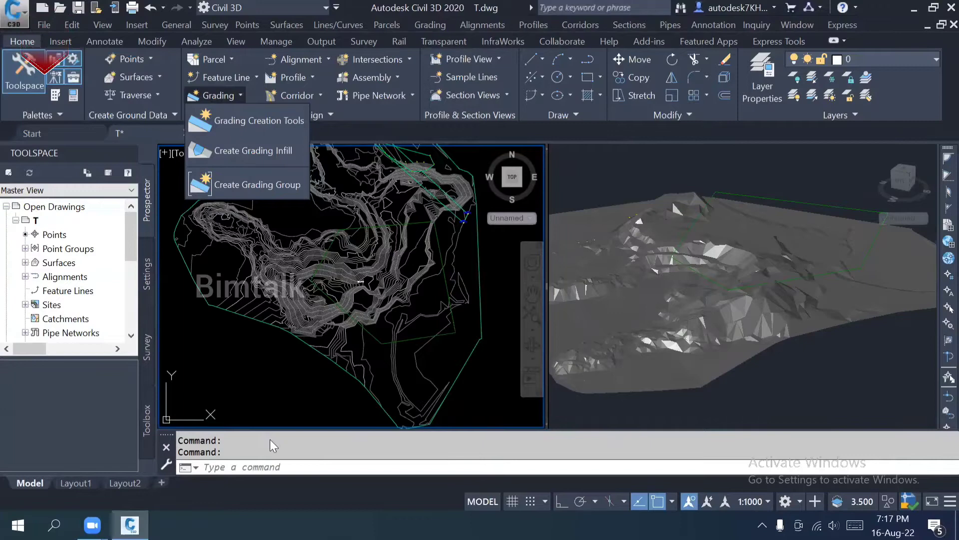
{"action": "left_click", "coordinate": [314, 349]}
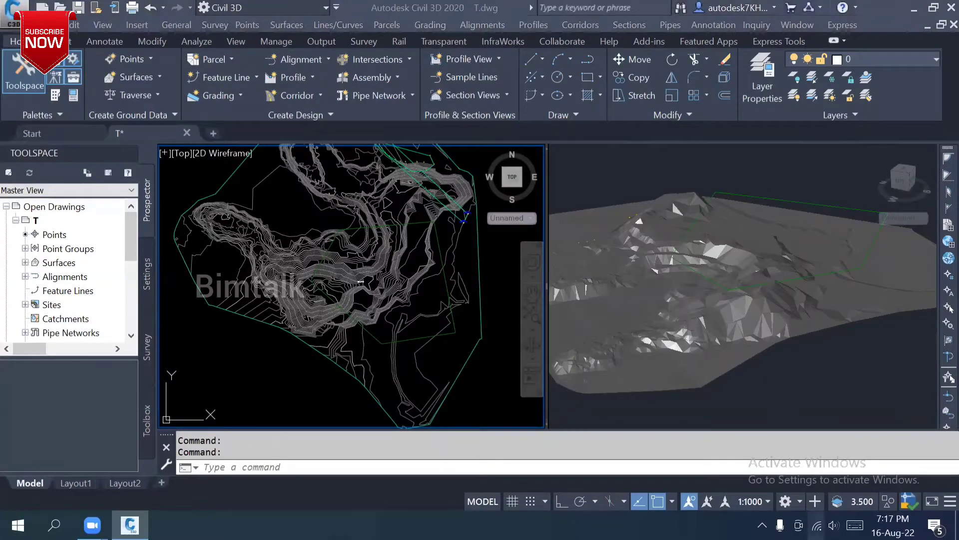
Switch to the Windows sound settings, choose Speakers (3- Logitech USB Headset) as the playback device, and return to the drawing
{"action": "left_click", "coordinate": [817, 525]}
{"action": "left_click", "coordinate": [817, 525]}
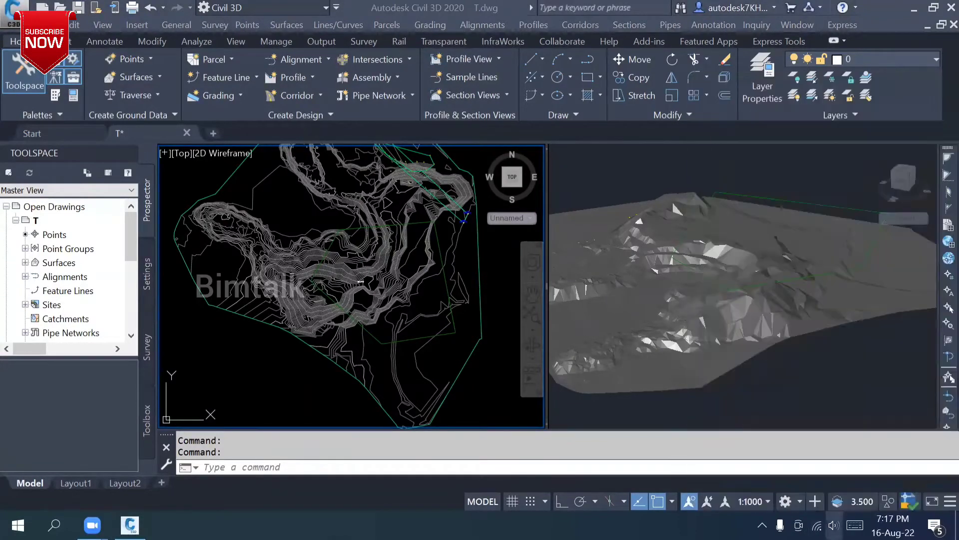
{"action": "left_click", "coordinate": [834, 525]}
{"action": "left_click", "coordinate": [799, 452]}
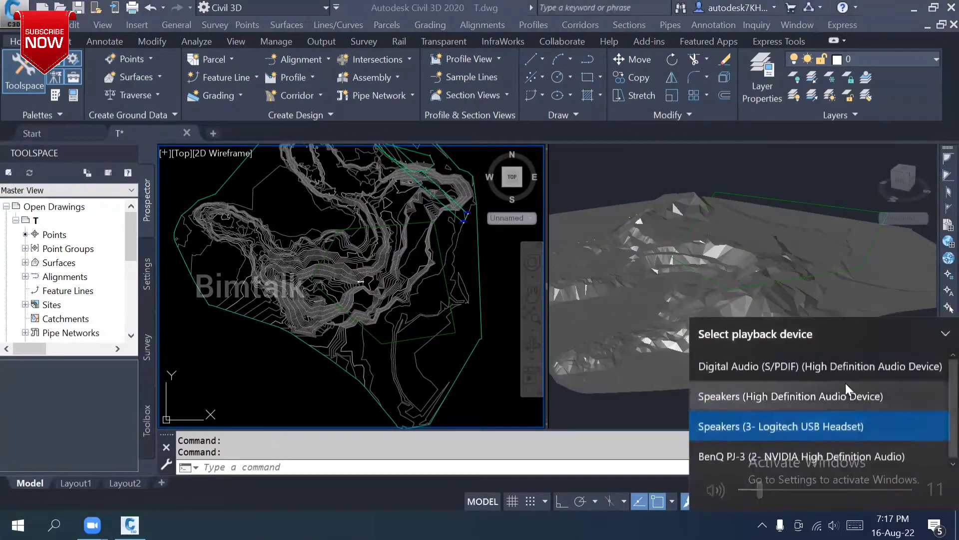
{"action": "left_click", "coordinate": [828, 427]}
{"action": "left_click", "coordinate": [355, 290]}
Bring up the settings for a new grading group and review its default name and surface options
{"action": "middle_click_drag", "start_coordinate": [355, 290], "coordinate": [334, 292]}
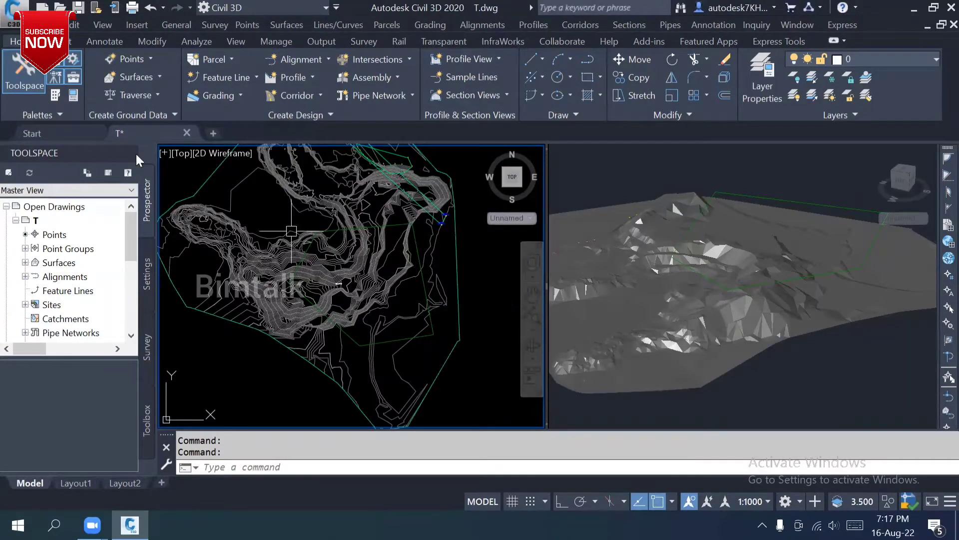
{"action": "left_click", "coordinate": [244, 93]}
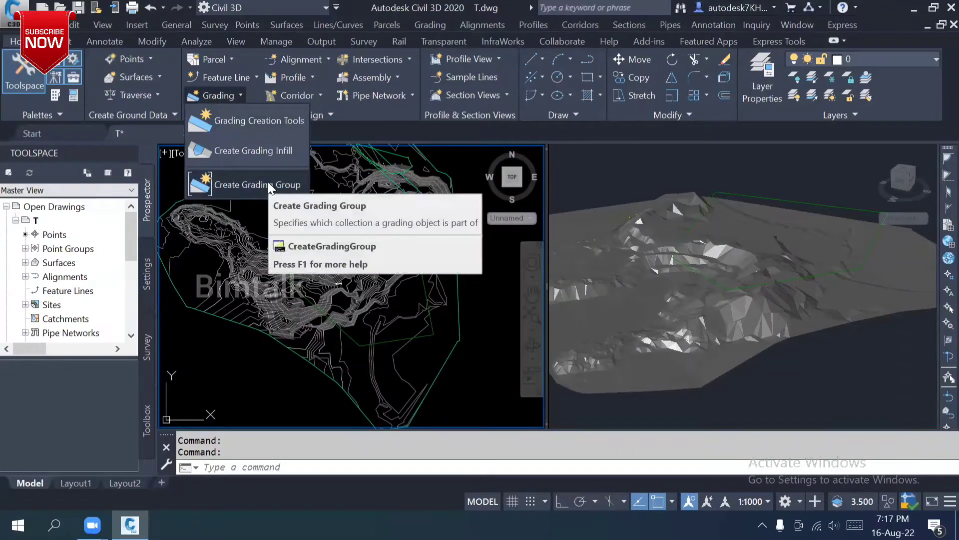
{"action": "left_click", "coordinate": [269, 182]}
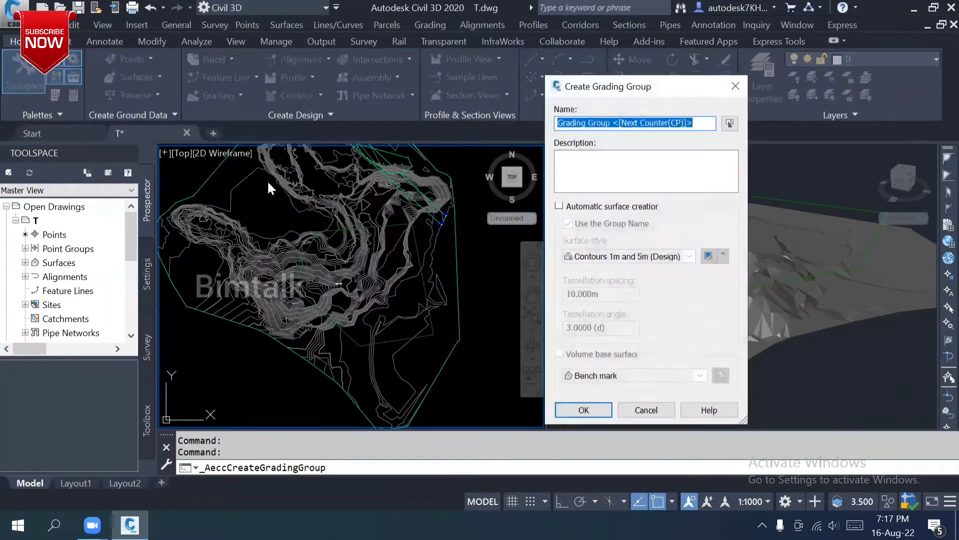
{"action": "left_click_drag", "start_coordinate": [610, 83], "coordinate": [503, 38]}
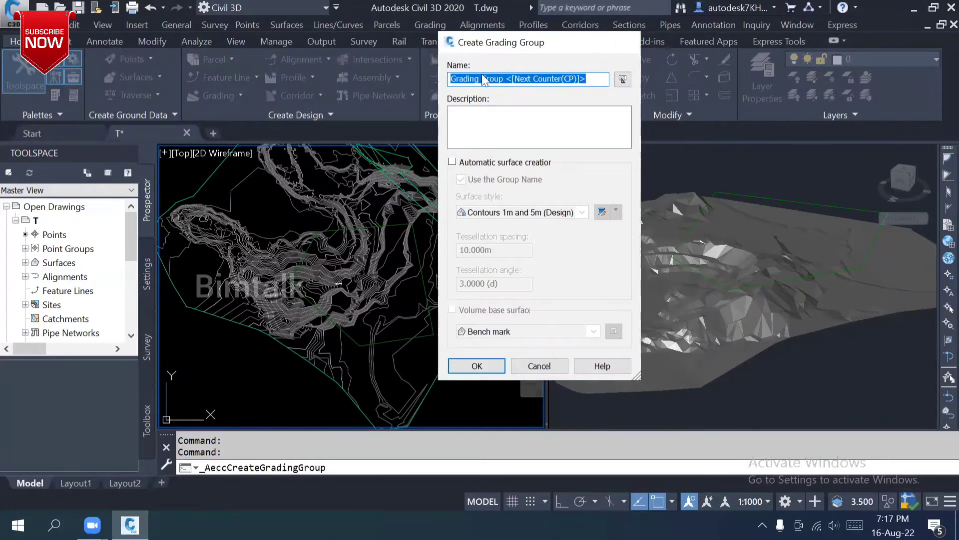
{"action": "key", "text": "Return"}
Review the available grading criteria in Grading Creation Tools and close them without choosing another one
{"action": "left_click", "coordinate": [239, 93]}
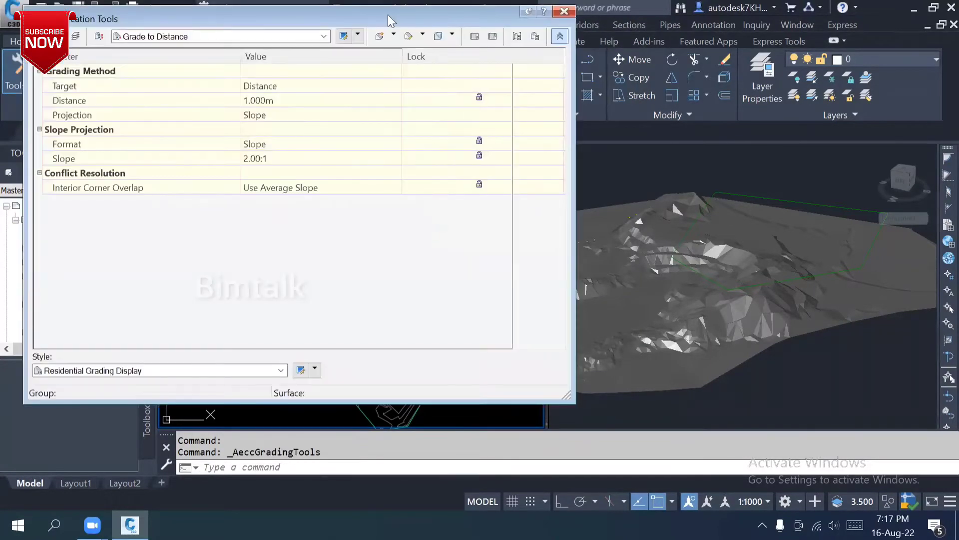
{"action": "left_click_drag", "start_coordinate": [388, 14], "coordinate": [474, 37]}
{"action": "left_click", "coordinate": [354, 54]}
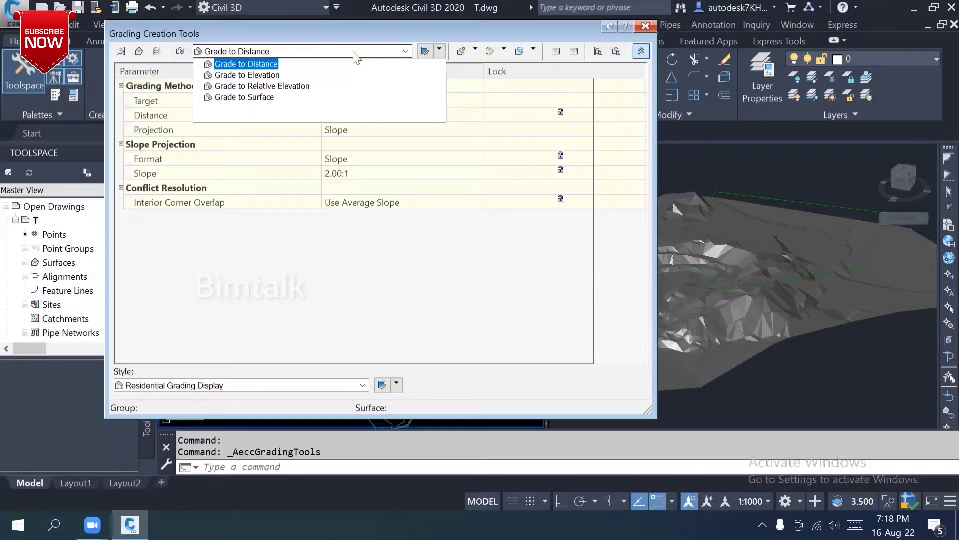
{"action": "left_click", "coordinate": [646, 26]}
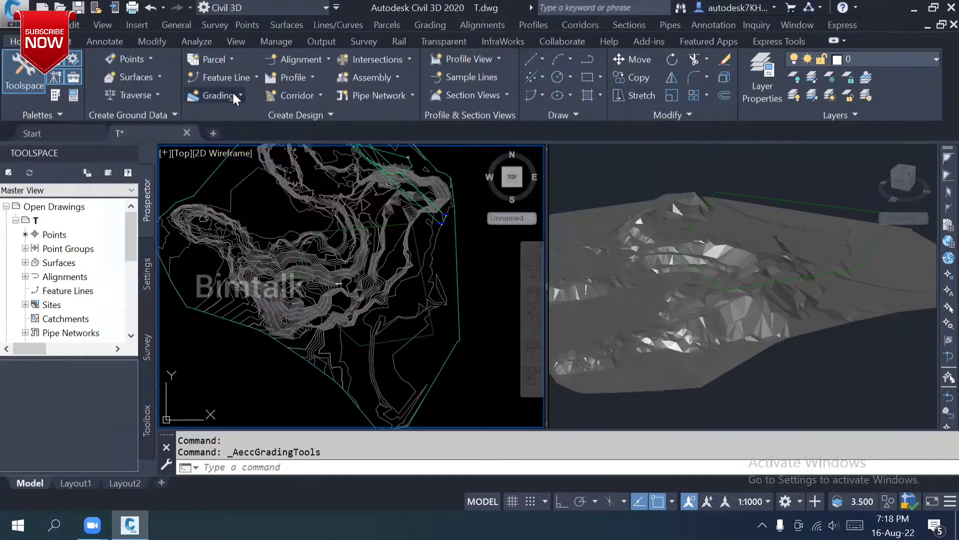
Start a new grading group and change its name template to Surface Grading Group <[Next Counter(CP)]>
{"action": "left_click", "coordinate": [237, 95]}
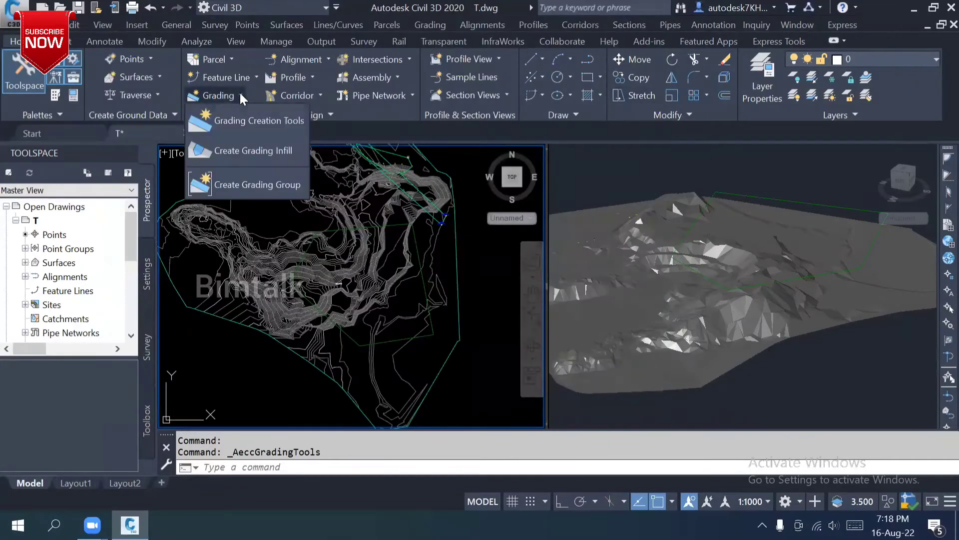
{"action": "left_click", "coordinate": [258, 185]}
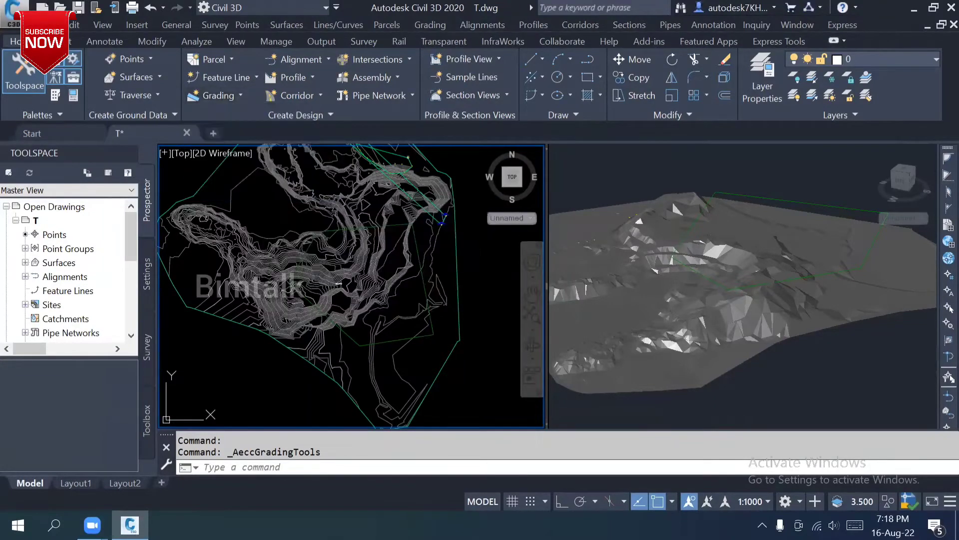
{"action": "left_click_drag", "start_coordinate": [548, 37], "coordinate": [468, 43]}
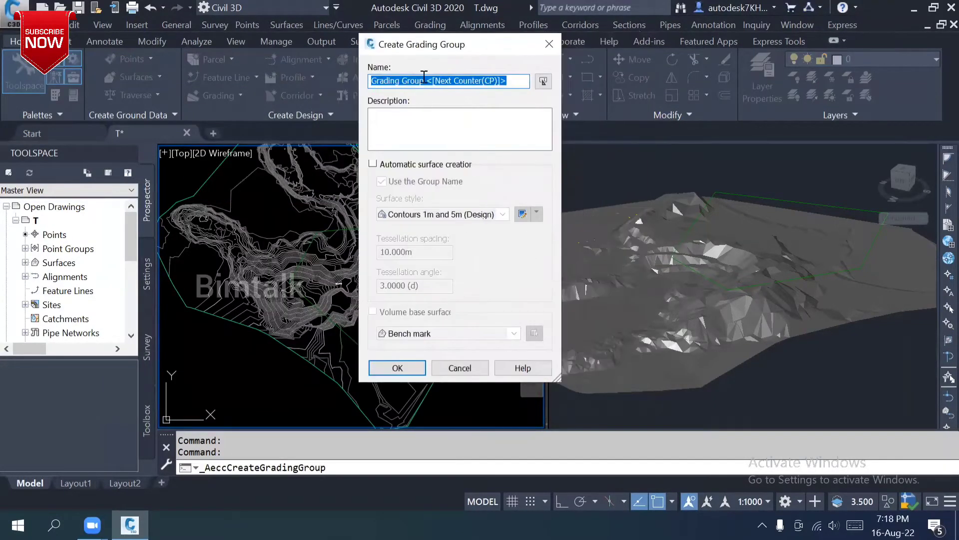
{"action": "left_click", "coordinate": [426, 81]}
{"action": "double_click", "coordinate": [401, 81]}
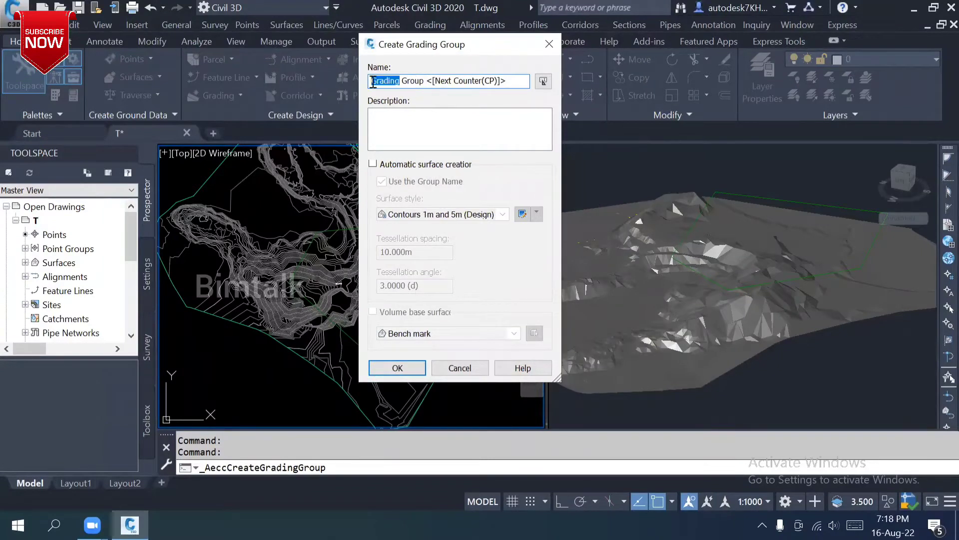
{"action": "key", "text": "BackSpace"}
{"action": "left_click", "coordinate": [371, 81]}
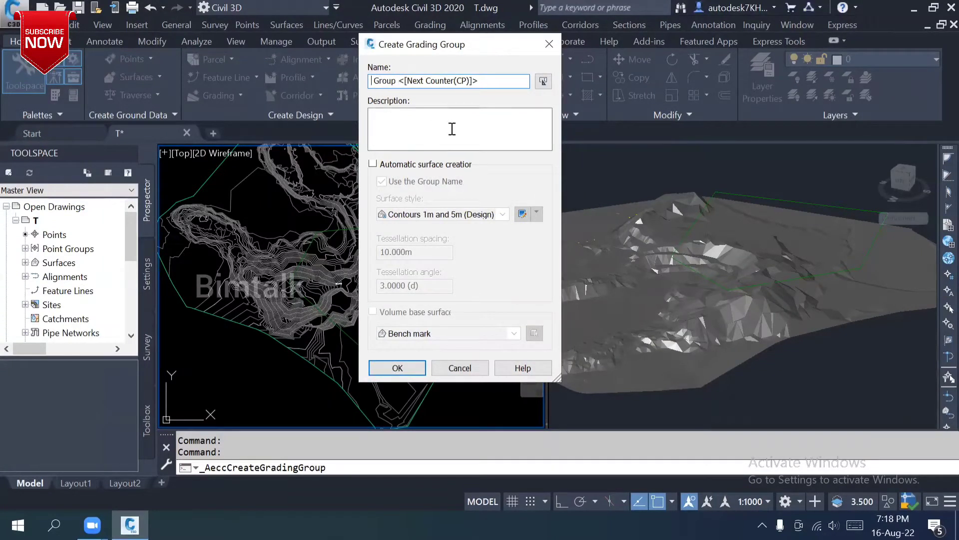
{"action": "type", "text": "Surface"}
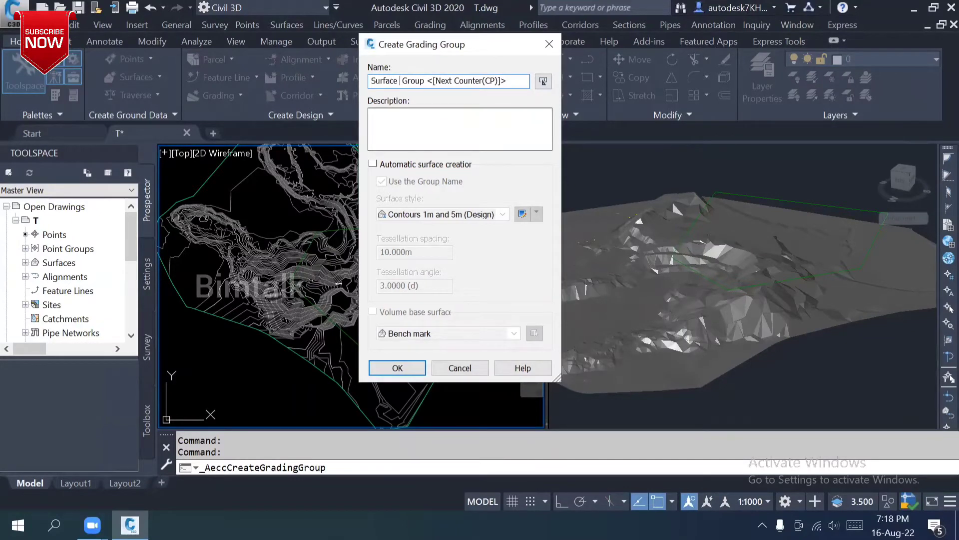
{"action": "type", "text": " Grading"}
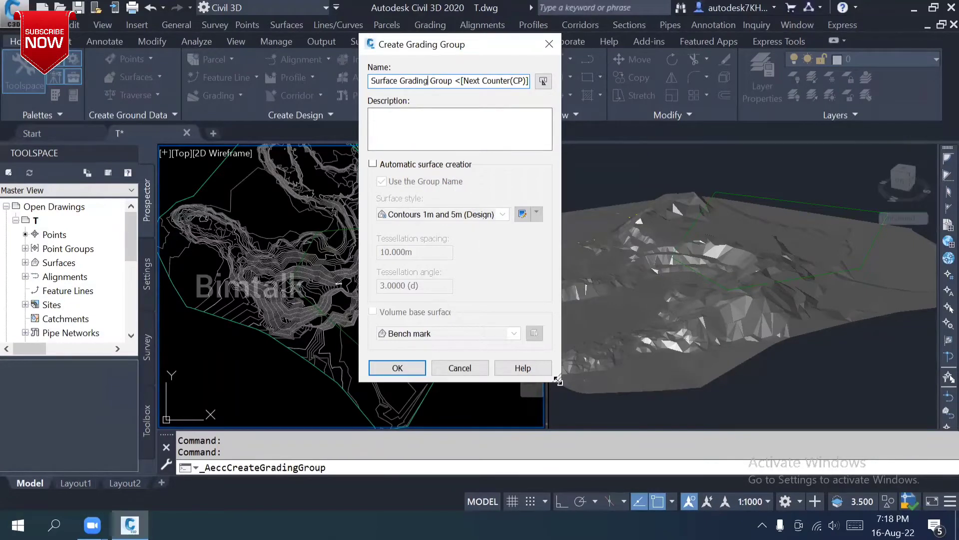
{"action": "left_click_drag", "start_coordinate": [559, 379], "coordinate": [587, 381]}
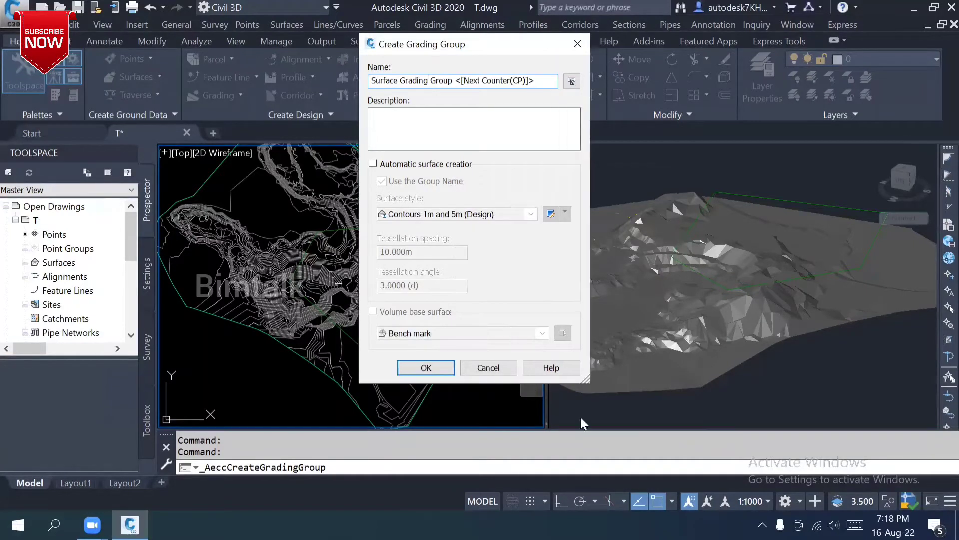
Enable automatic surface creation with Surface1 as the volume base surface, and create the grading group with its TIN surface
{"action": "left_click", "coordinate": [406, 167]}
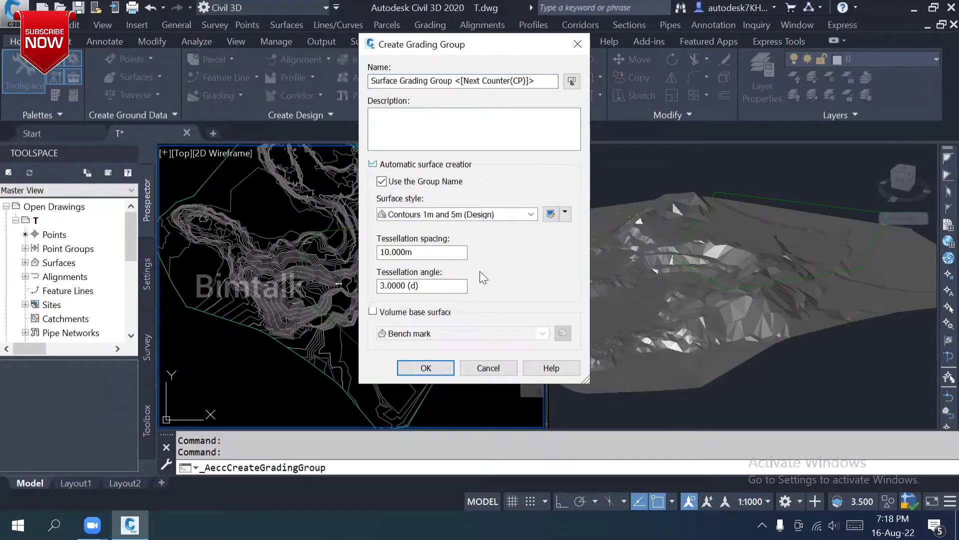
{"action": "left_click", "coordinate": [450, 214]}
{"action": "left_click", "coordinate": [449, 215]}
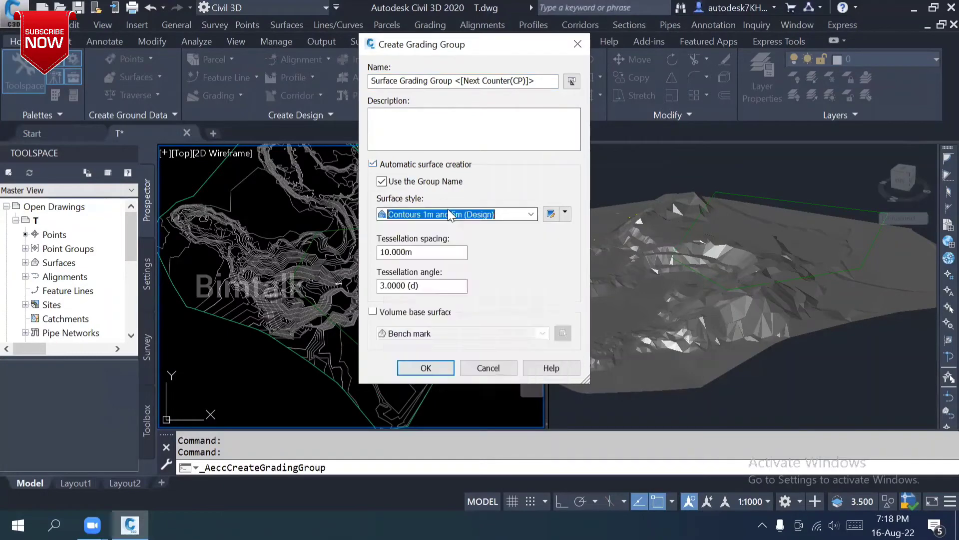
{"action": "left_click", "coordinate": [400, 312]}
{"action": "left_click", "coordinate": [430, 333]}
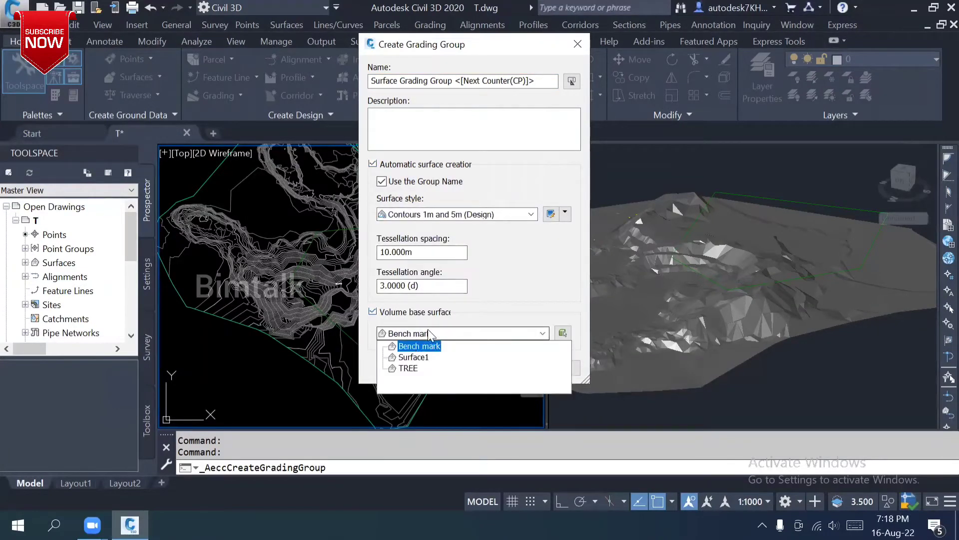
{"action": "left_click", "coordinate": [407, 356]}
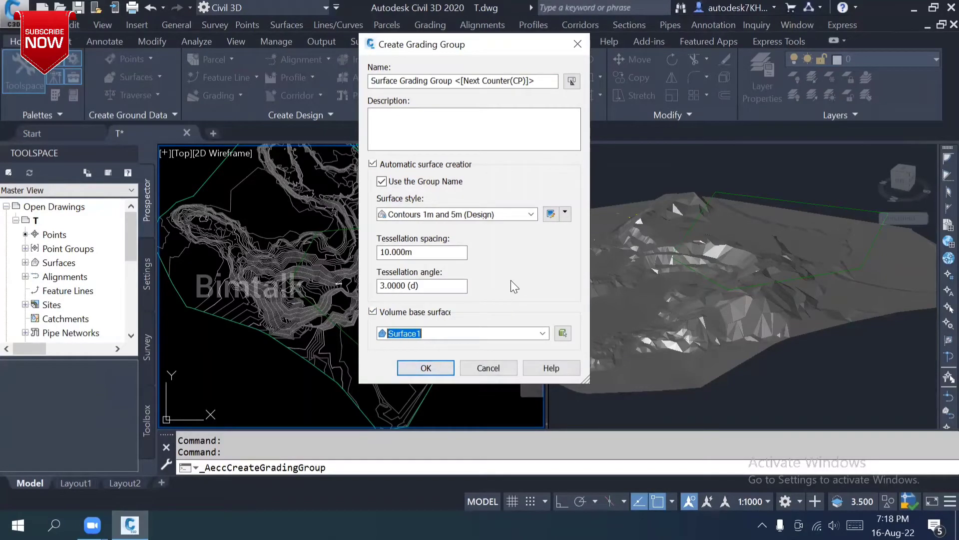
{"action": "left_click", "coordinate": [426, 367]}
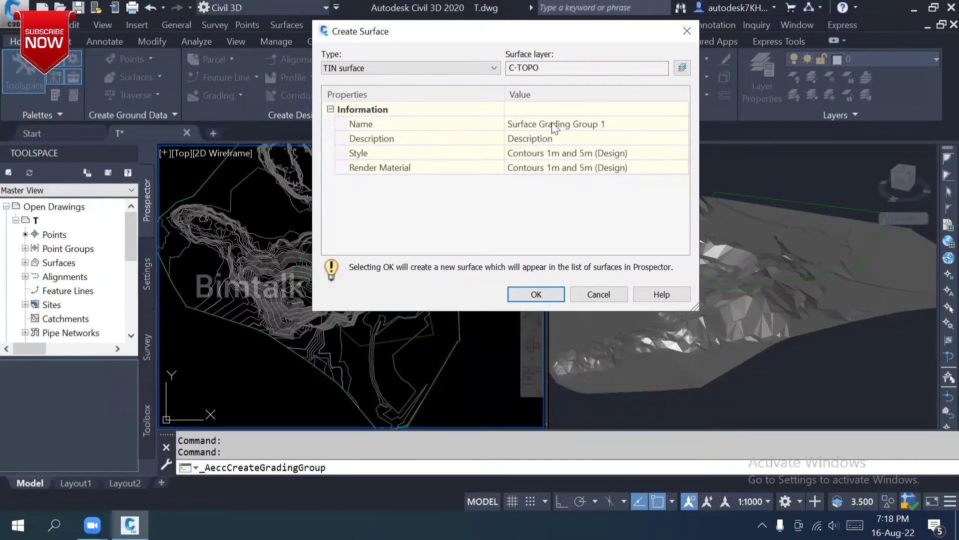
{"action": "left_click", "coordinate": [537, 294]}
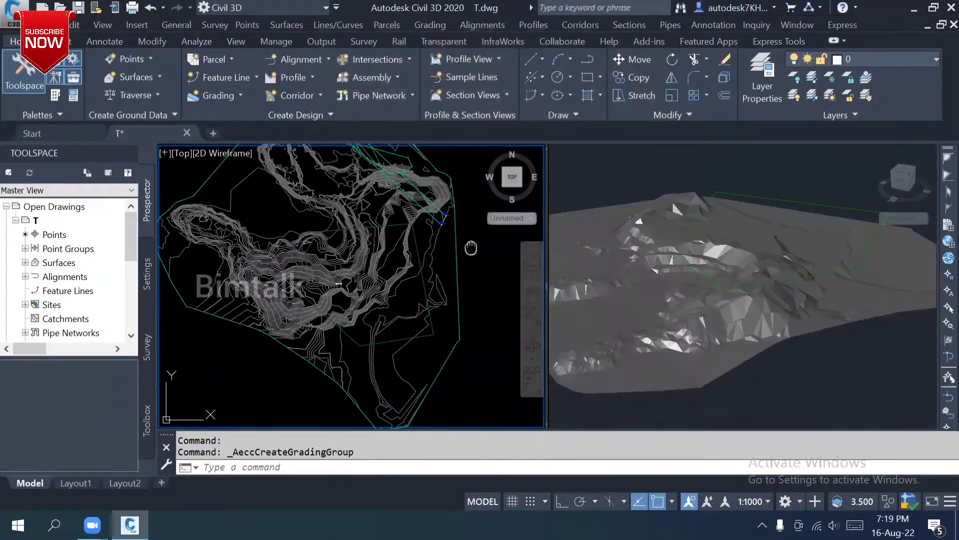
Examine the drawing's surfaces in Prospector, including the point groups defining Surface1 and the contents of the new grading surface
{"action": "left_click", "coordinate": [238, 93]}
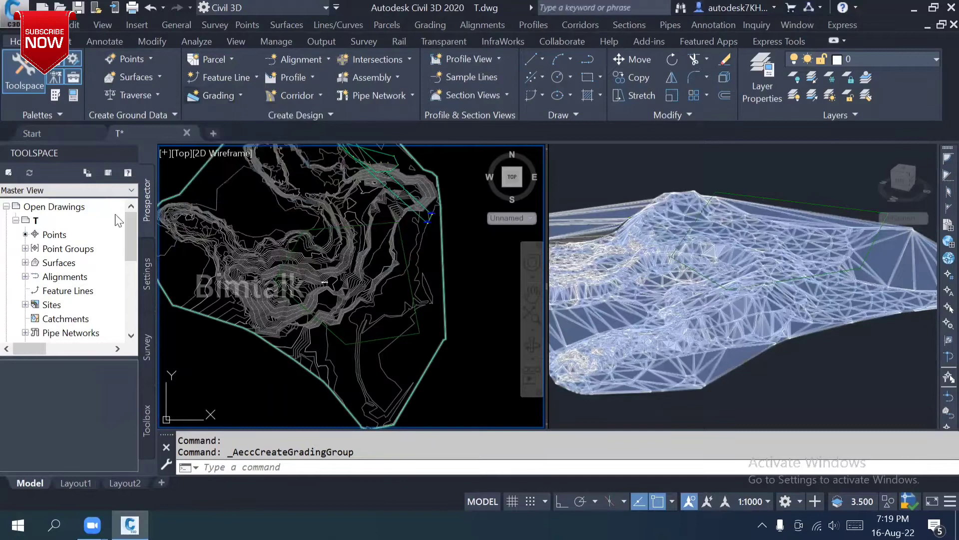
{"action": "left_click", "coordinate": [25, 262]}
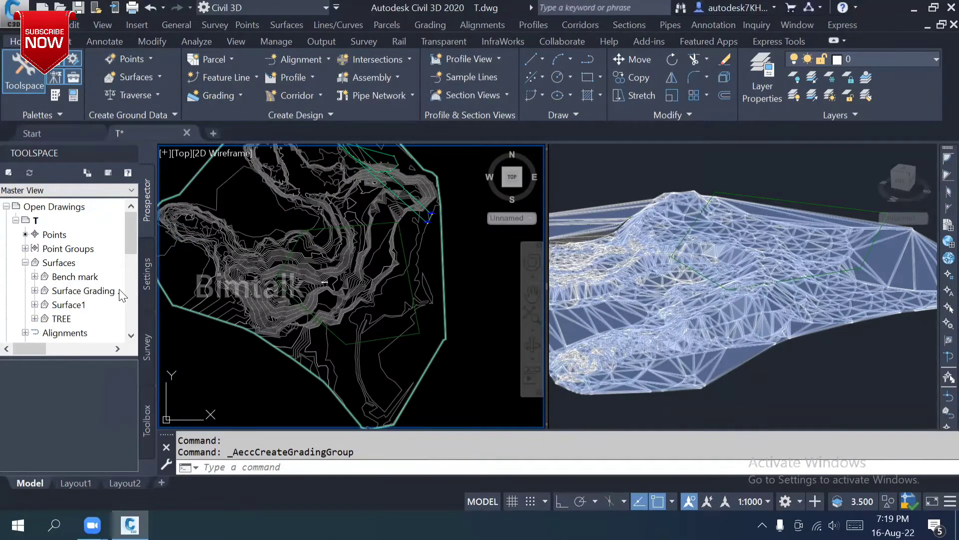
{"action": "scroll", "coordinate": [59, 295], "scroll_direction": "down", "scroll_amount": 2}
{"action": "scroll", "coordinate": [63, 272], "scroll_direction": "up", "scroll_amount": 1}
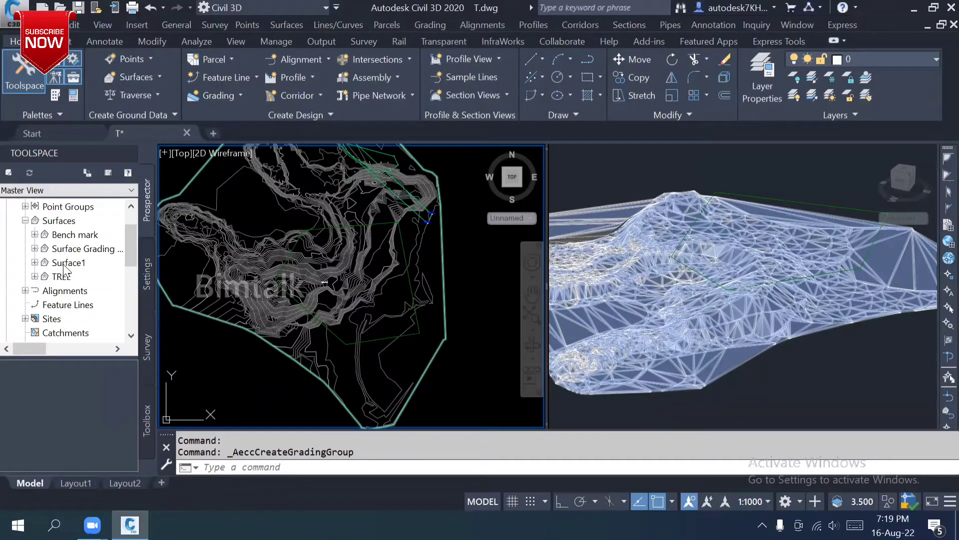
{"action": "left_click", "coordinate": [35, 262]}
{"action": "left_click", "coordinate": [44, 303]}
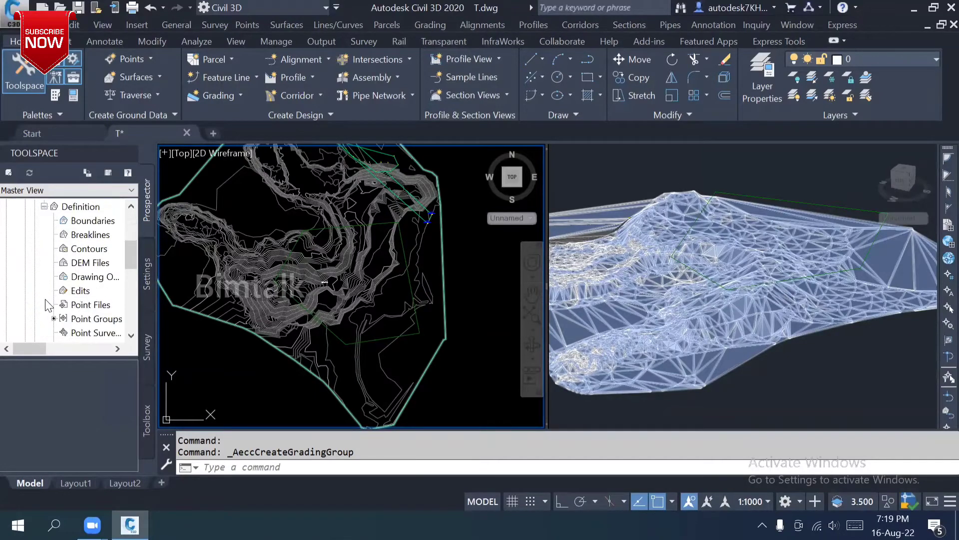
{"action": "left_click", "coordinate": [91, 320]}
{"action": "scroll", "coordinate": [50, 306], "scroll_direction": "up", "scroll_amount": 3}
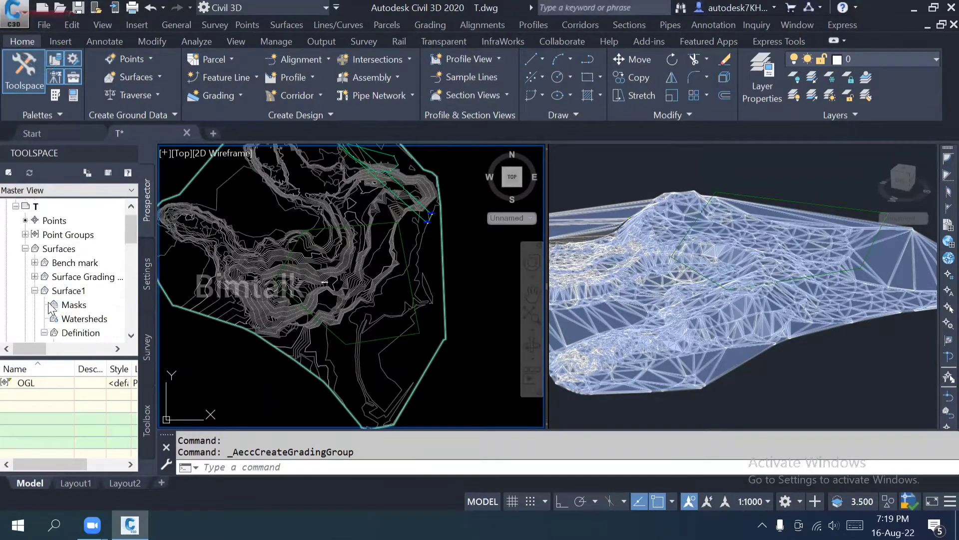
{"action": "double_click", "coordinate": [80, 289]}
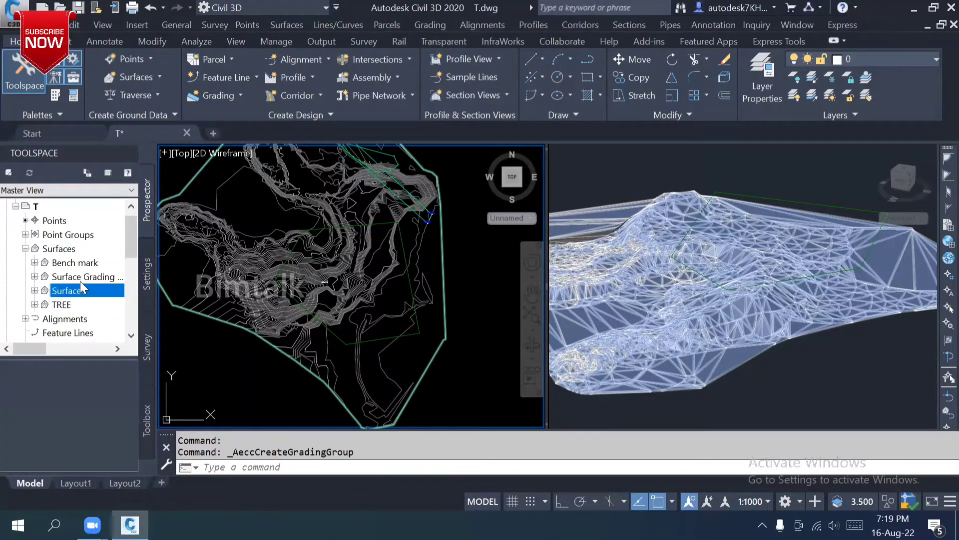
{"action": "left_click", "coordinate": [35, 276]}
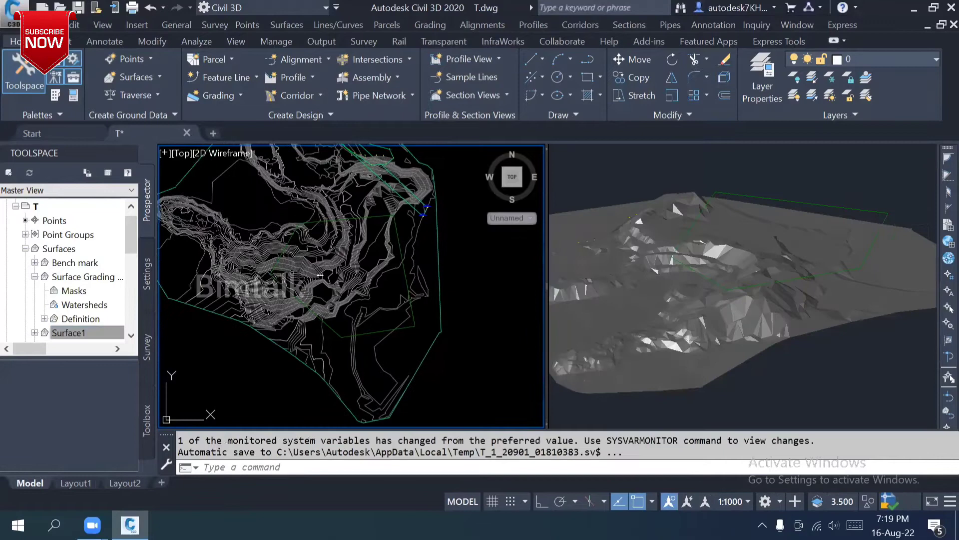
Bring up Grading Creation Tools and set the grading criteria to Grade to Surface
{"action": "left_click", "coordinate": [242, 93]}
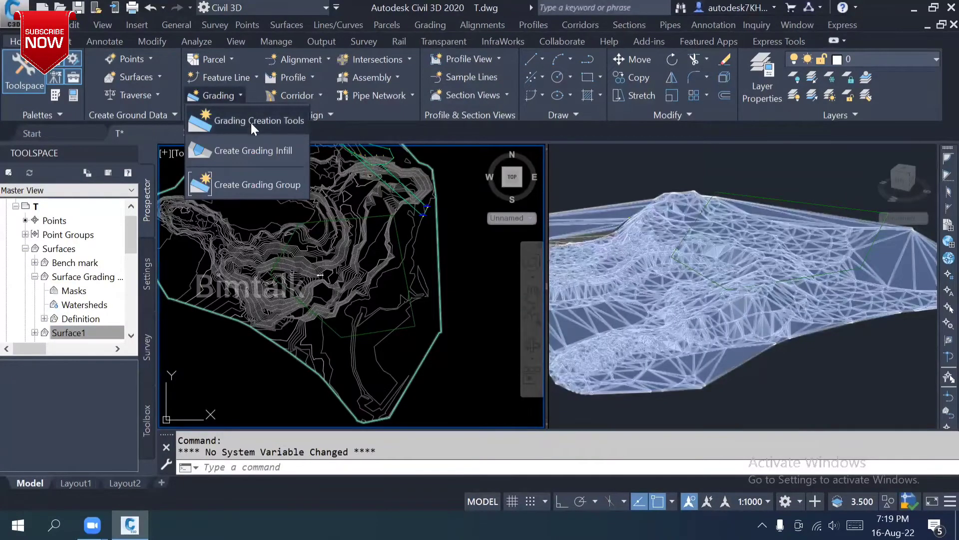
{"action": "left_click", "coordinate": [259, 121]}
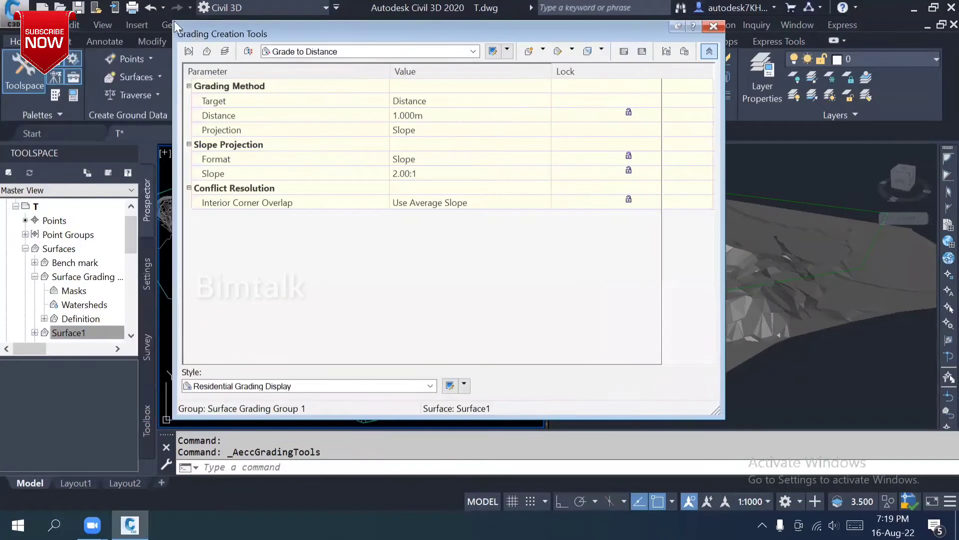
{"action": "left_click_drag", "start_coordinate": [238, 31], "coordinate": [263, 27]}
{"action": "left_click", "coordinate": [328, 49]}
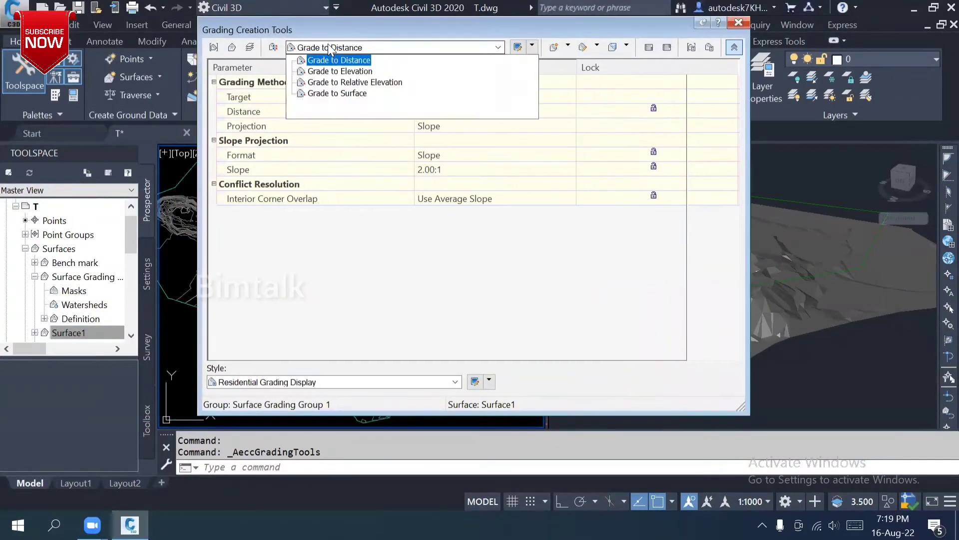
{"action": "left_click", "coordinate": [348, 95]}
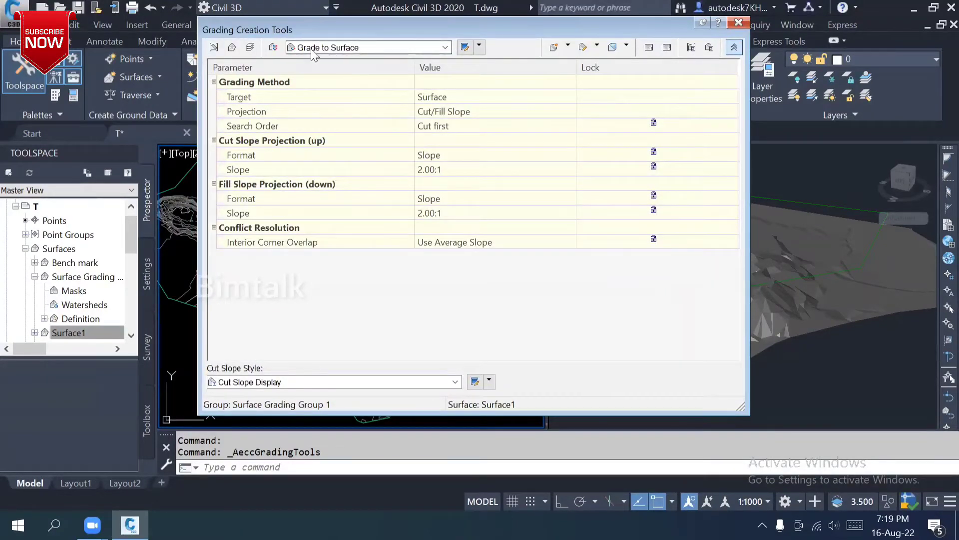
Set the grading group to Surface Grading Group 1 in Site 1 and the target surface to Surface1
{"action": "left_click", "coordinate": [214, 49]}
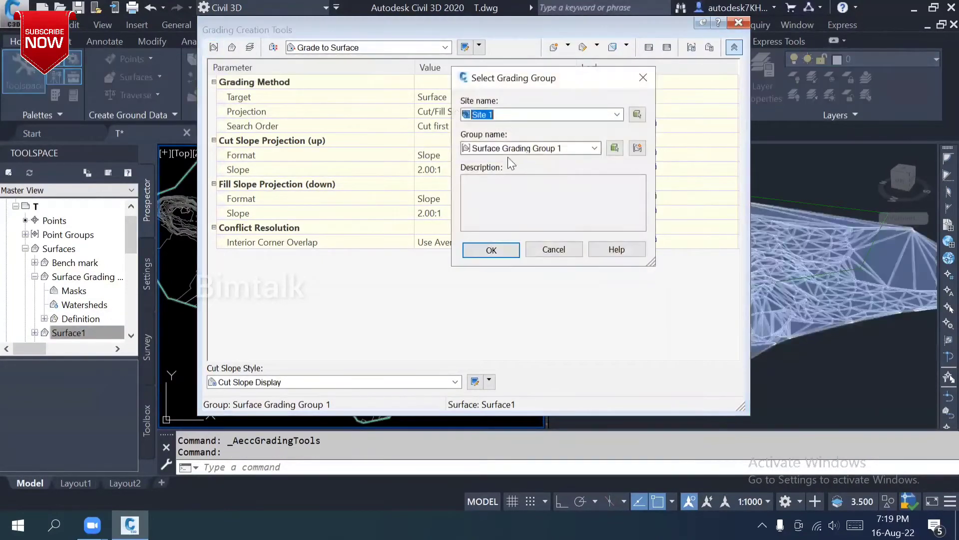
{"action": "left_click", "coordinate": [526, 148]}
{"action": "left_click", "coordinate": [526, 159]}
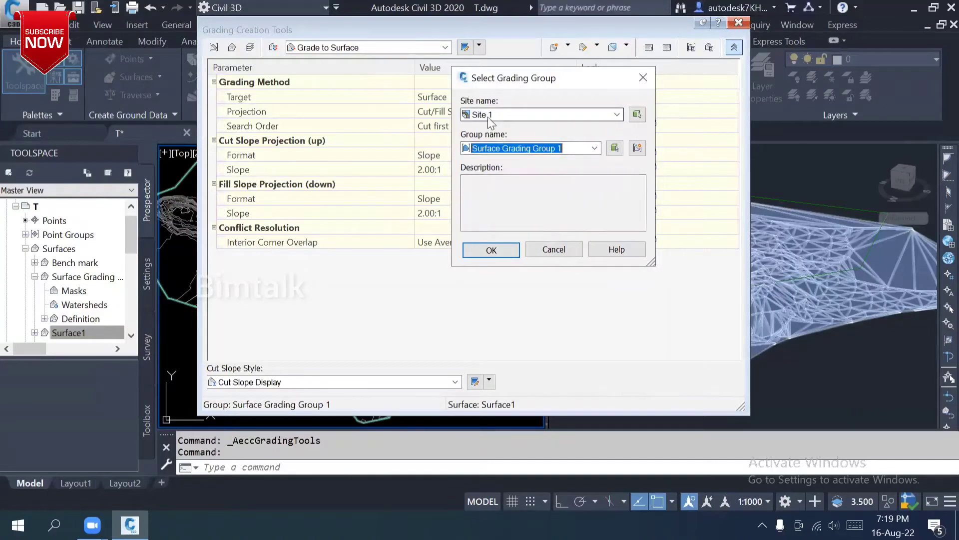
{"action": "left_click", "coordinate": [491, 249]}
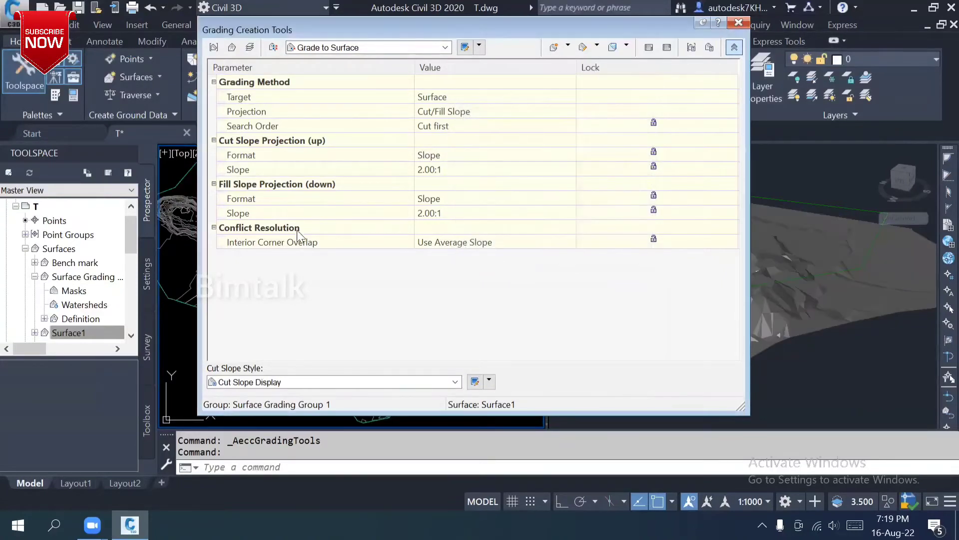
{"action": "left_click", "coordinate": [232, 49]}
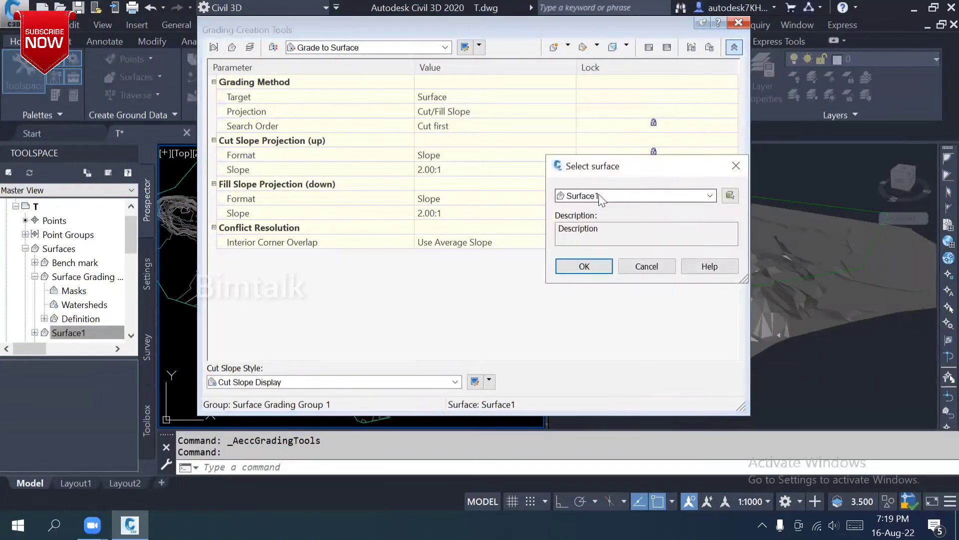
{"action": "left_click", "coordinate": [592, 267]}
Review the grading layer setting and the options for creating or editing grading criteria without changing them
{"action": "left_click", "coordinate": [250, 48]}
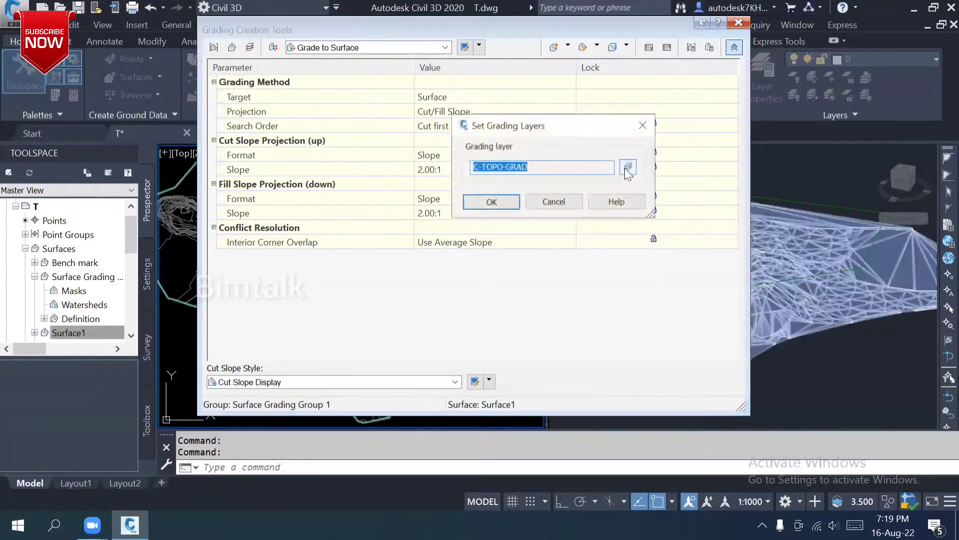
{"action": "left_click", "coordinate": [644, 126]}
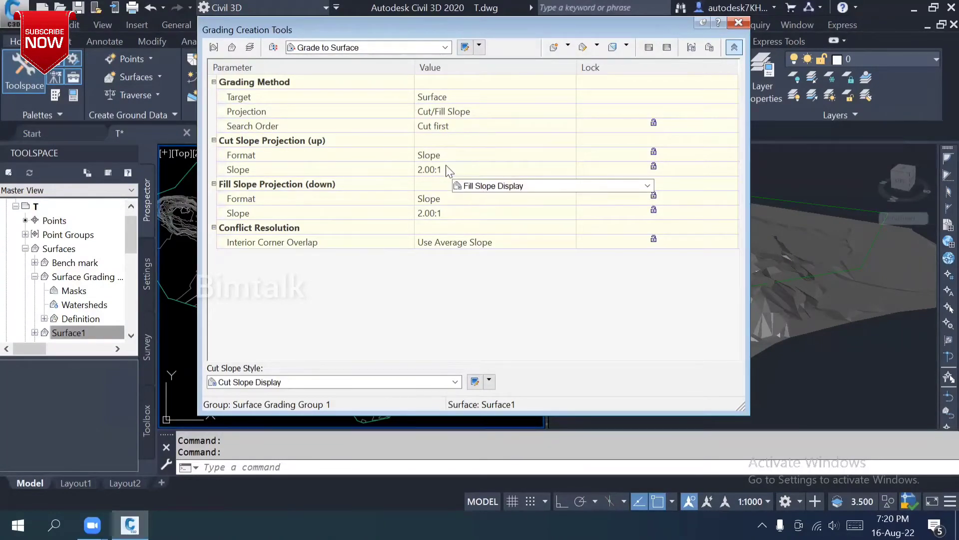
{"action": "left_click", "coordinate": [477, 48]}
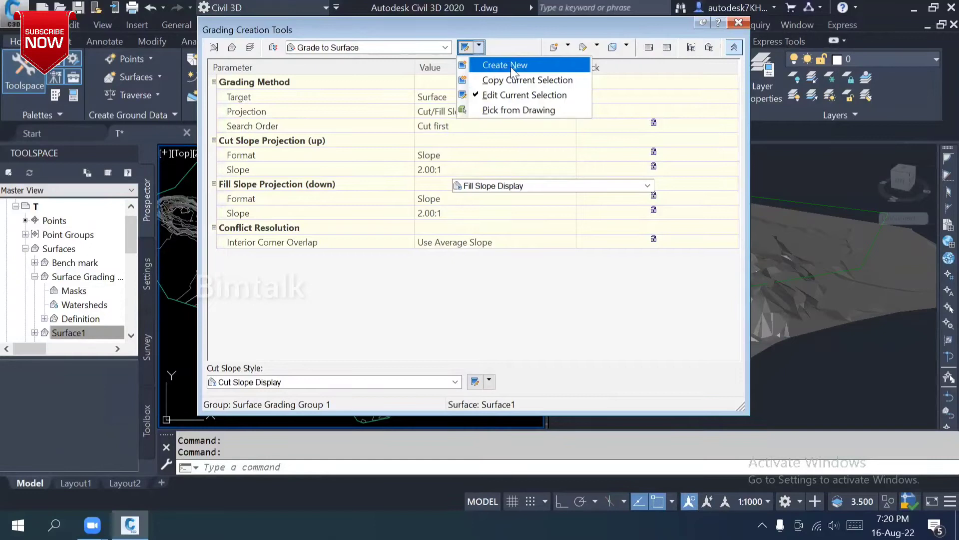
{"action": "left_click", "coordinate": [591, 50]}
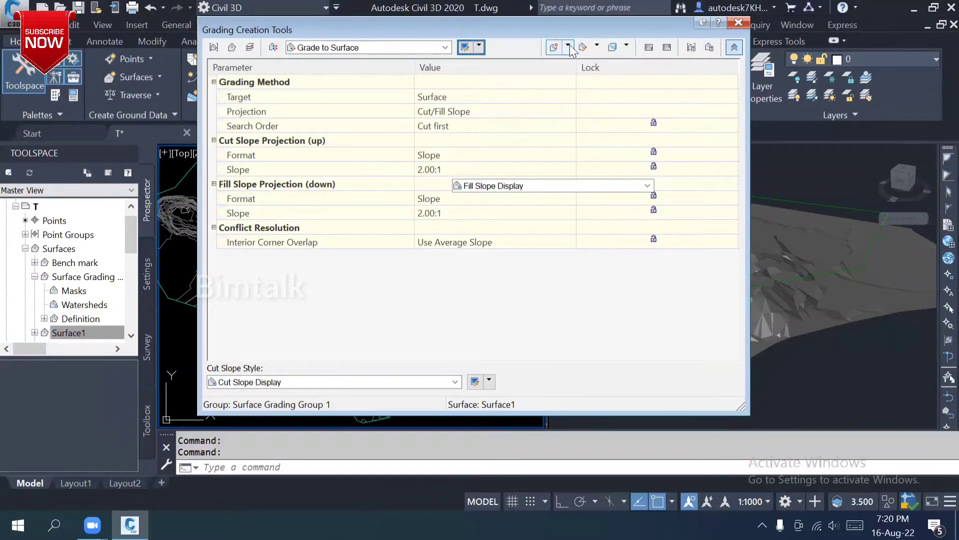
Create a grading from the closed feature line outward to Surface1 along its entire length, with 2.00:1 cut and fill slopes
{"action": "left_click", "coordinate": [569, 46]}
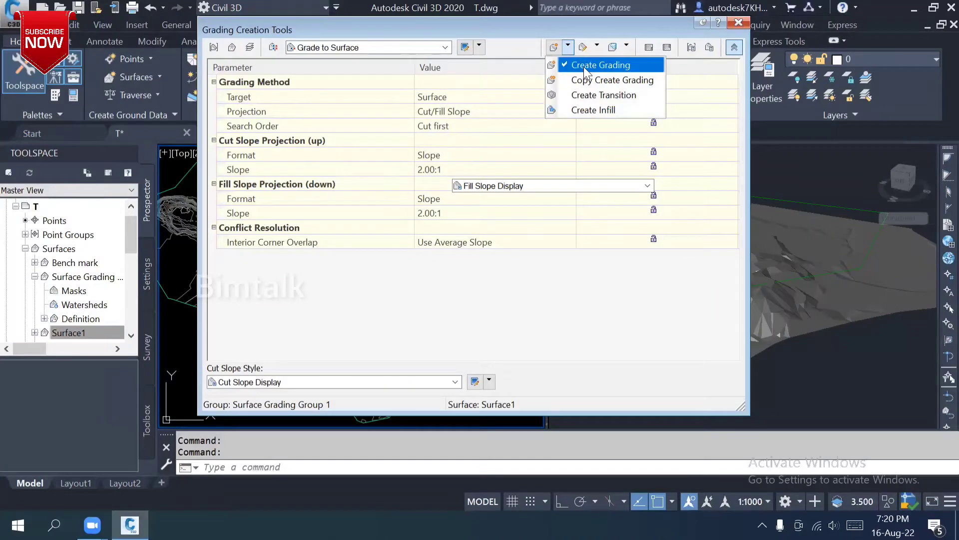
{"action": "left_click", "coordinate": [584, 65]}
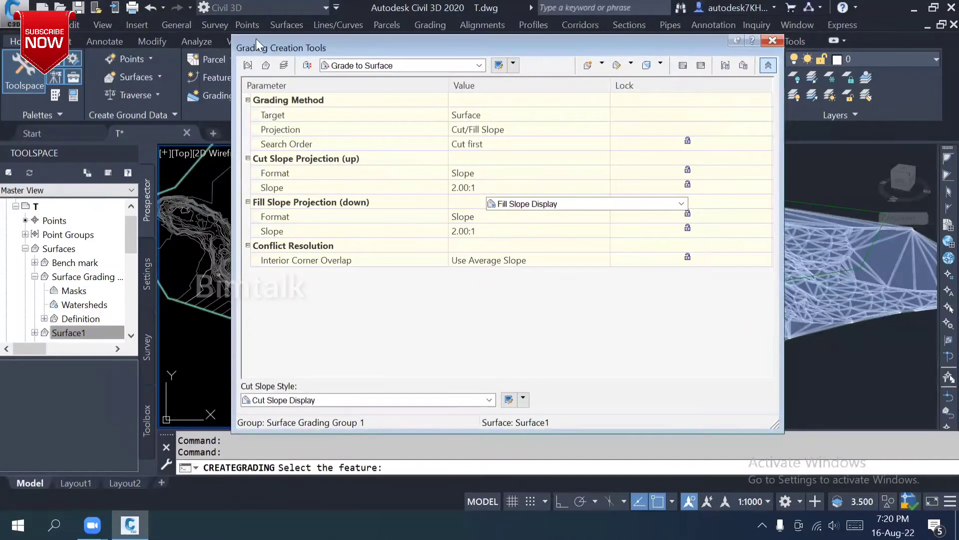
{"action": "left_click_drag", "start_coordinate": [256, 38], "coordinate": [174, 351]}
{"action": "left_click", "coordinate": [368, 216]}
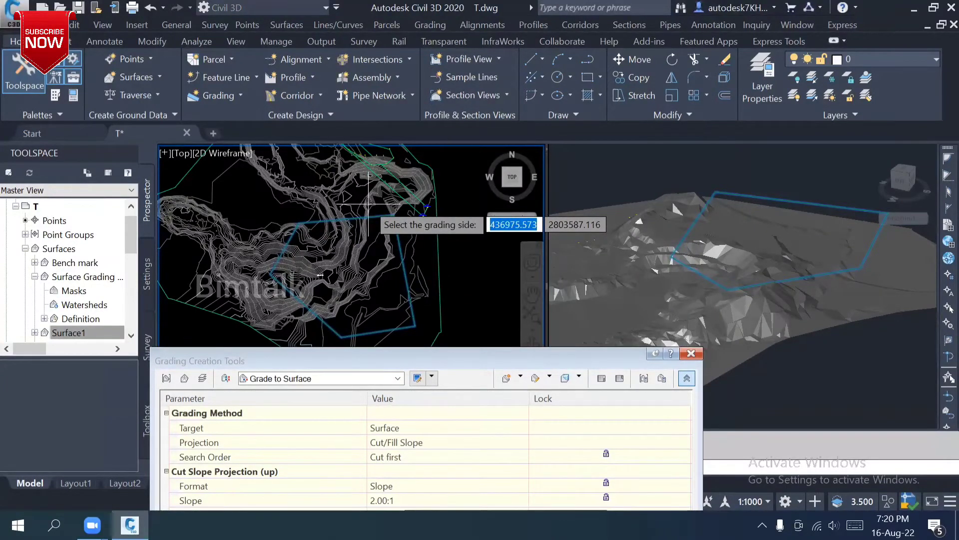
{"action": "left_click", "coordinate": [369, 204]}
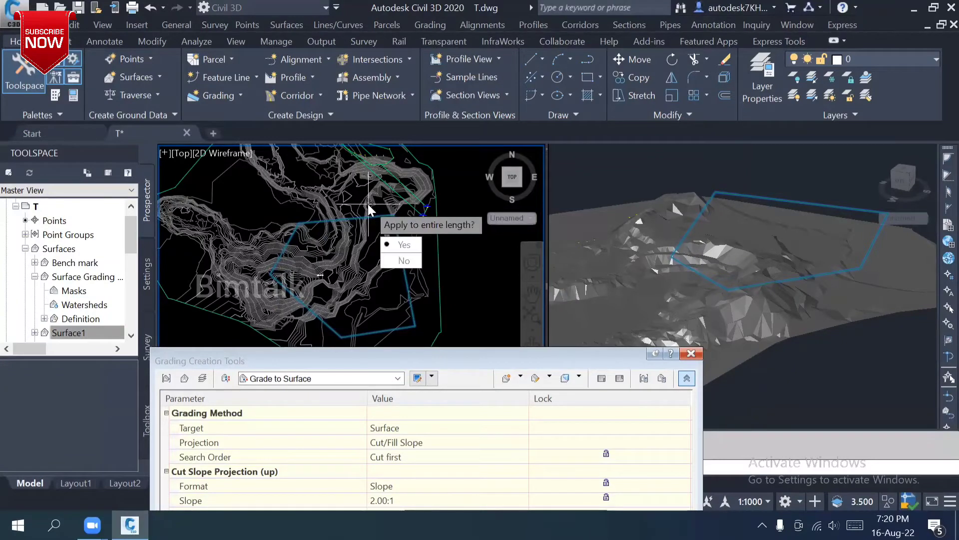
{"action": "left_click", "coordinate": [398, 245]}
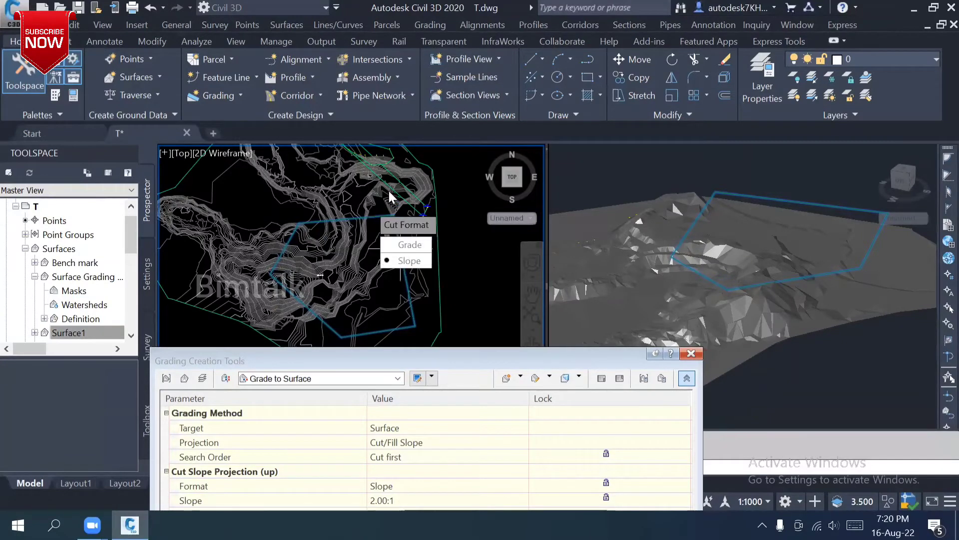
{"action": "left_click", "coordinate": [409, 260]}
{"action": "key", "text": "Return"}
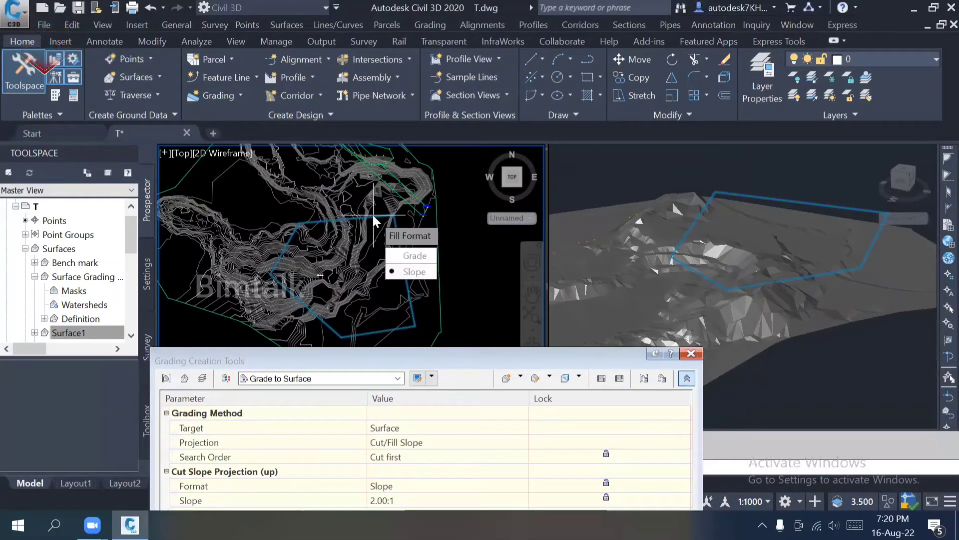
{"action": "key", "text": "Return"}
{"action": "key", "text": "Return"}
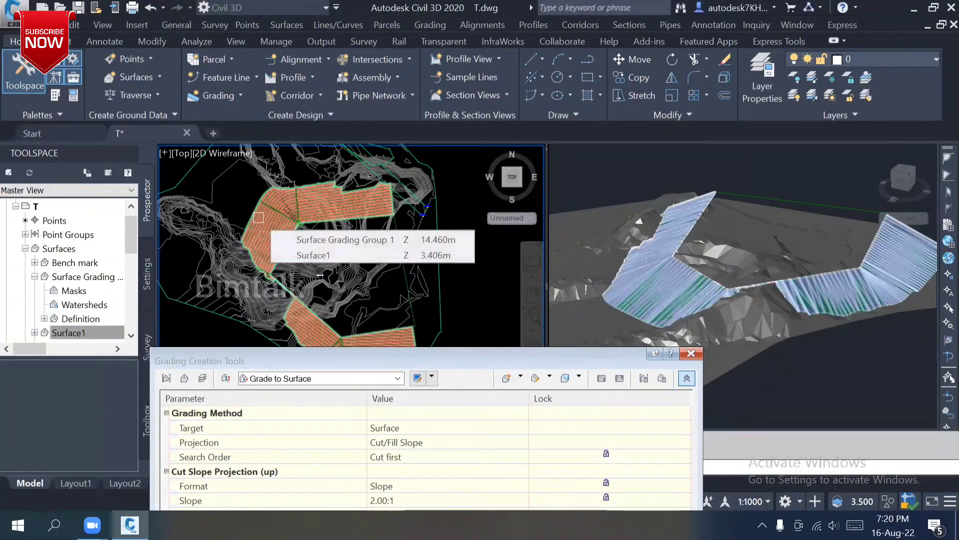
Create an infill in the area enclosed by the graded feature line and inspect the pad in the 3D view
{"action": "left_click", "coordinate": [520, 378]}
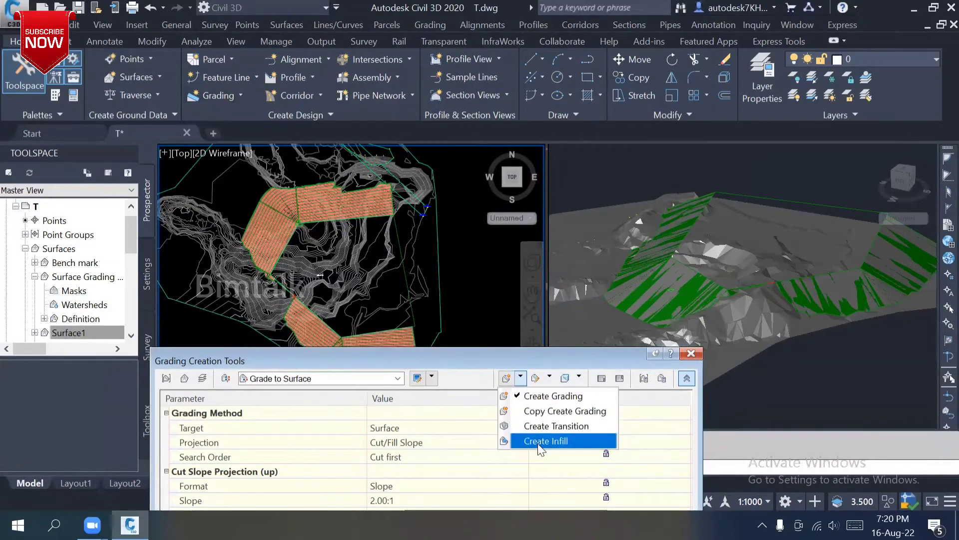
{"action": "left_click", "coordinate": [538, 440]}
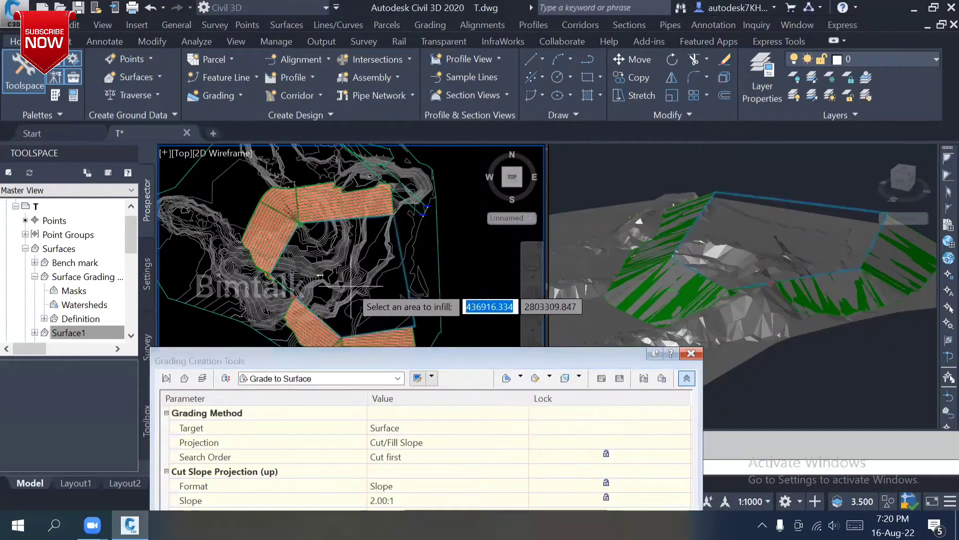
{"action": "left_click", "coordinate": [352, 279]}
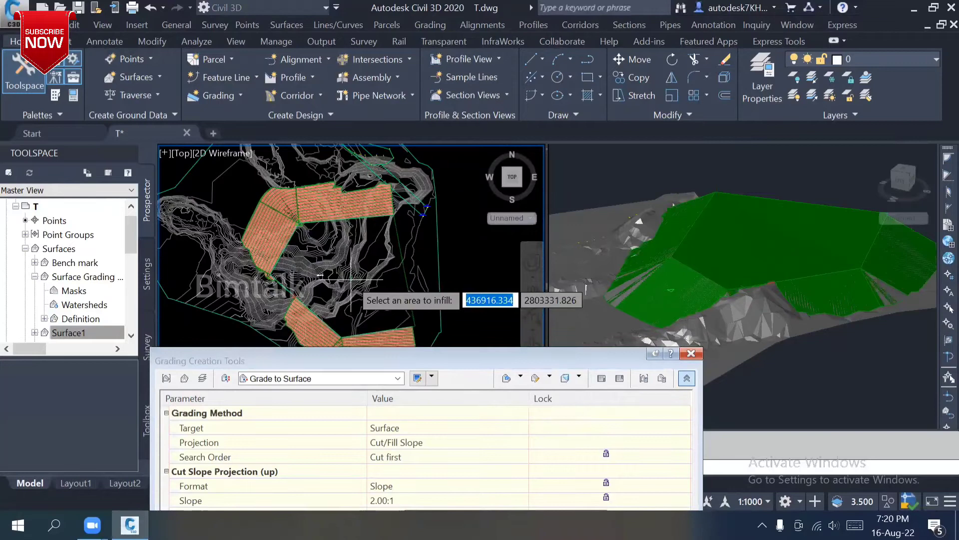
{"action": "key", "text": "Return"}
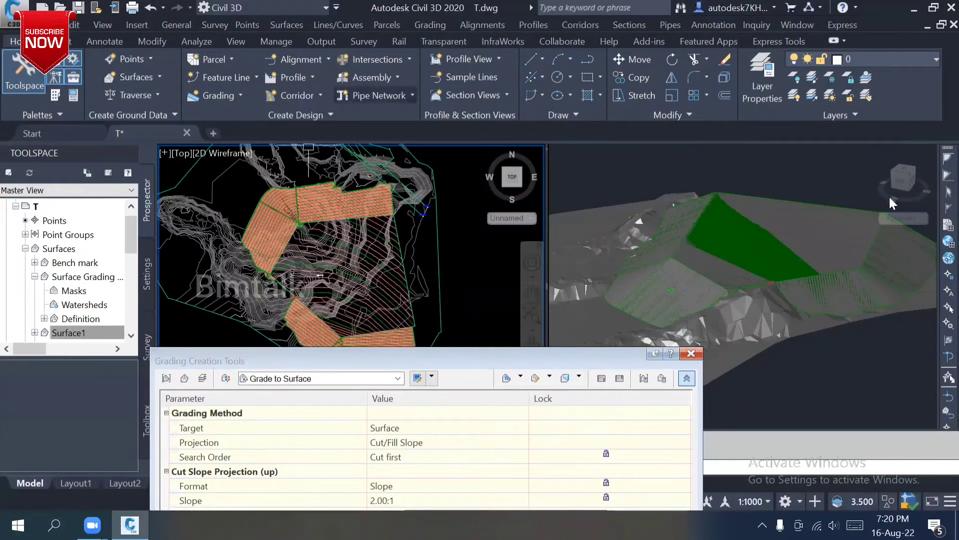
{"action": "left_click", "coordinate": [696, 215]}
{"action": "scroll", "coordinate": [695, 215], "scroll_direction": "down", "scroll_amount": 5}
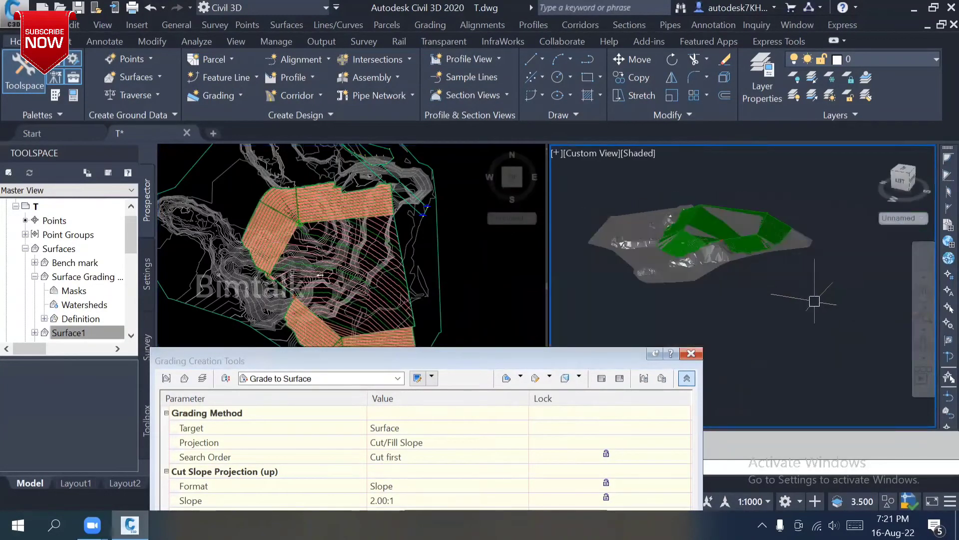
{"action": "mouse_move", "coordinate": [799, 290]}
{"action": "middle_mouse_down", "text": "shift"}
{"action": "mouse_move", "coordinate": [632, 283]}
{"action": "mouse_move", "coordinate": [658, 264]}
{"action": "mouse_move", "coordinate": [739, 255]}
{"action": "mouse_move", "coordinate": [824, 278]}
{"action": "mouse_move", "coordinate": [841, 315]}
{"action": "mouse_move", "coordinate": [767, 317]}
{"action": "middle_mouse_up", "text": "shift"}
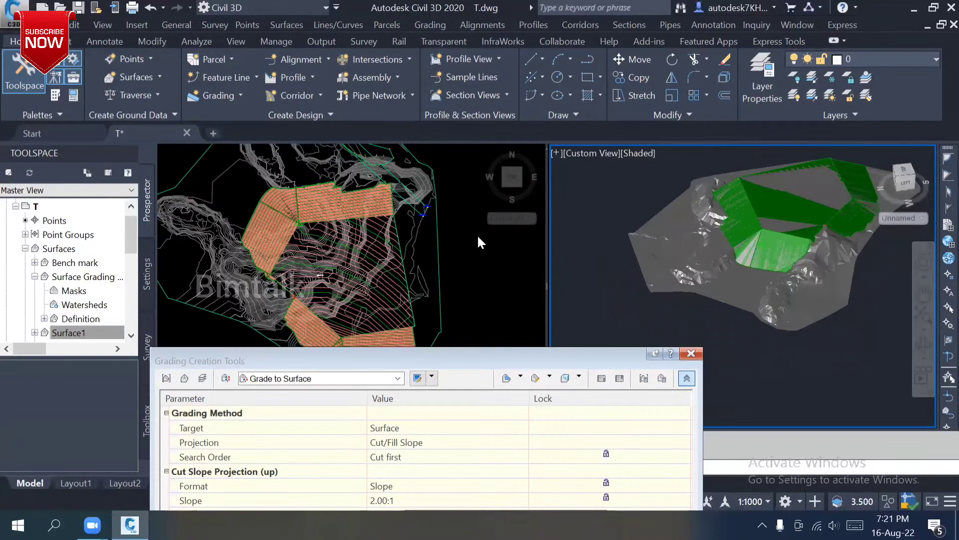
Draw a rectangle in plan view around the dense looping contours just north of the graded slopes
{"action": "left_click", "coordinate": [468, 256]}
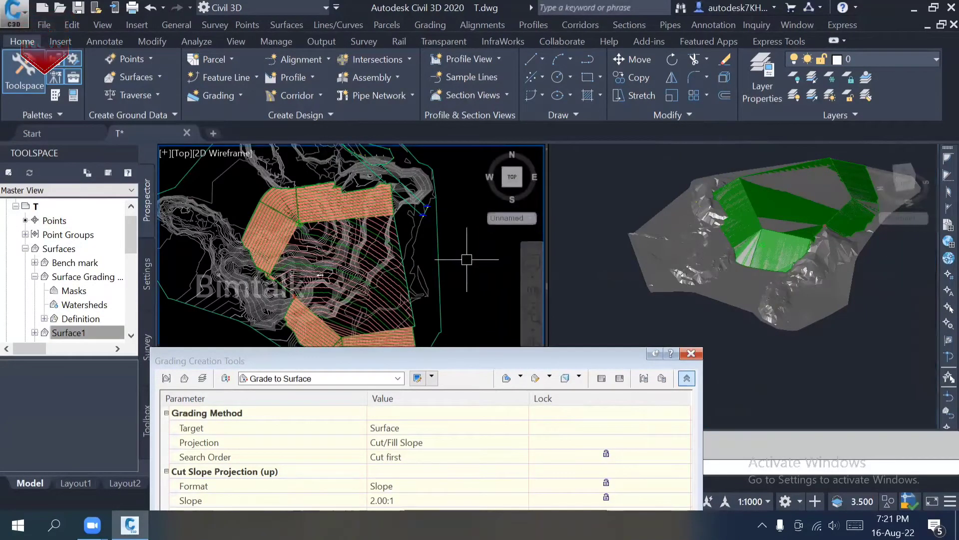
{"action": "scroll", "coordinate": [426, 240], "scroll_direction": "down", "scroll_amount": 3}
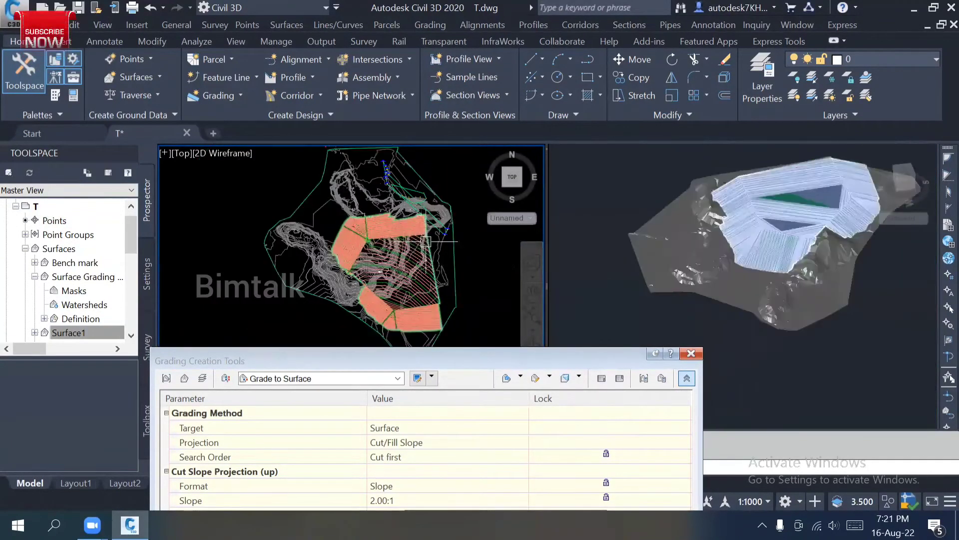
{"action": "scroll", "coordinate": [427, 245], "scroll_direction": "up", "scroll_amount": 4}
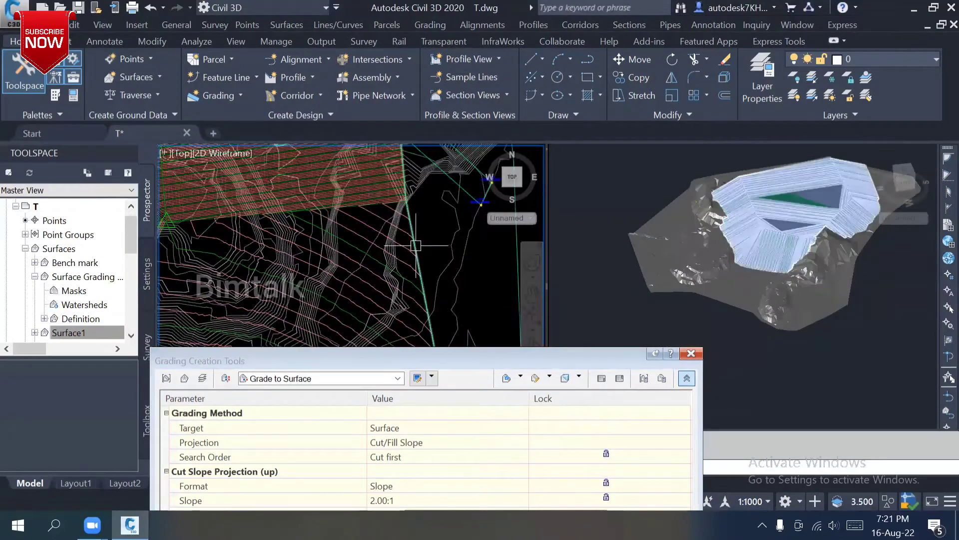
{"action": "scroll", "coordinate": [415, 246], "scroll_direction": "down", "scroll_amount": 5}
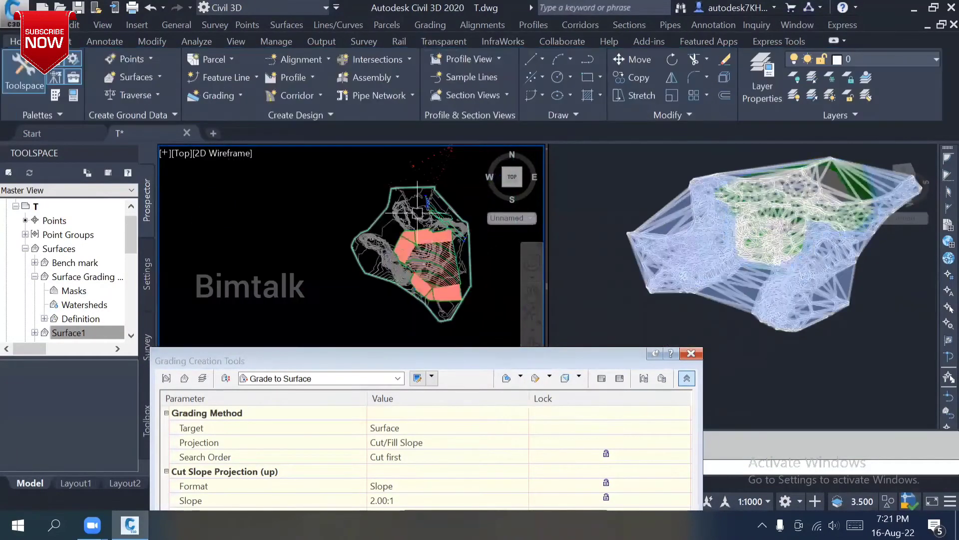
{"action": "middle_click_drag", "start_coordinate": [424, 206], "coordinate": [401, 194]}
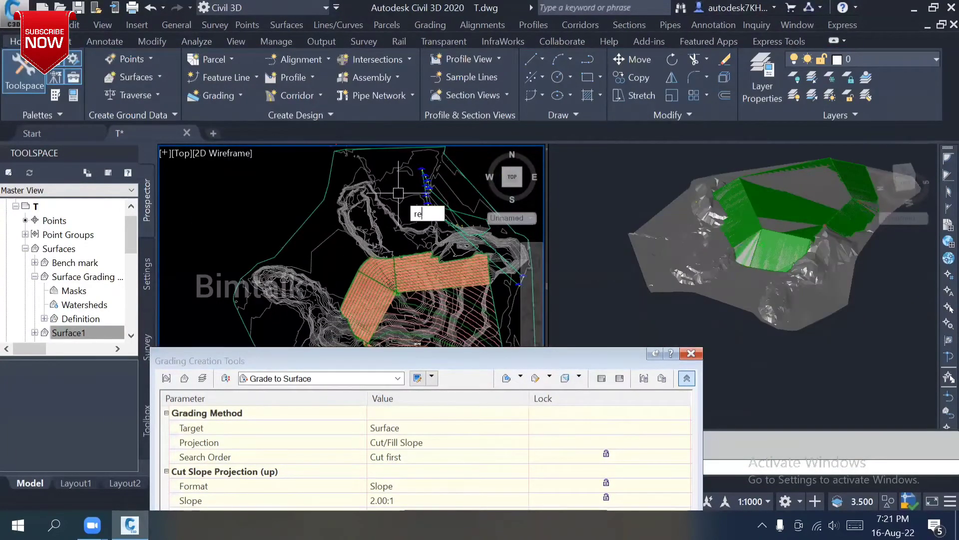
{"action": "type", "text": "rec"}
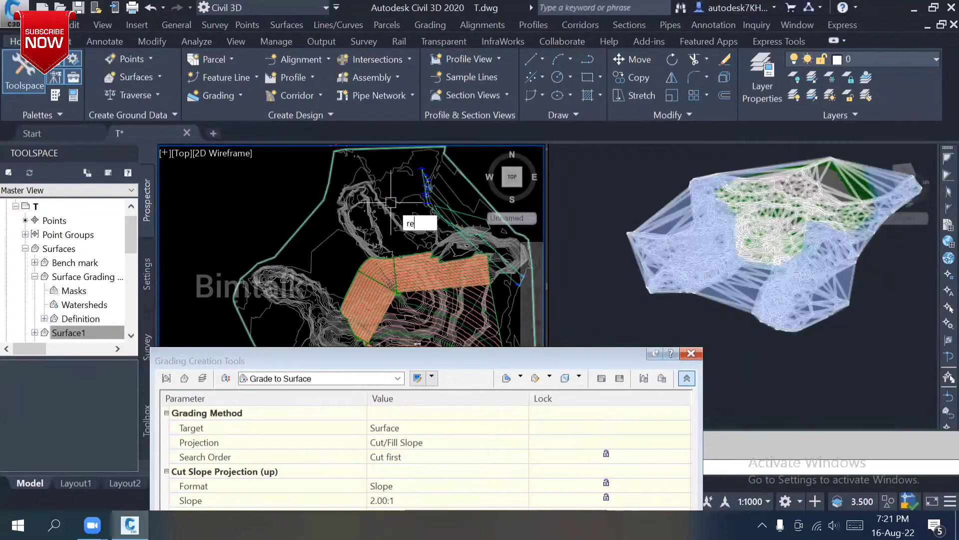
{"action": "key", "text": "Return"}
{"action": "left_click", "coordinate": [399, 182]}
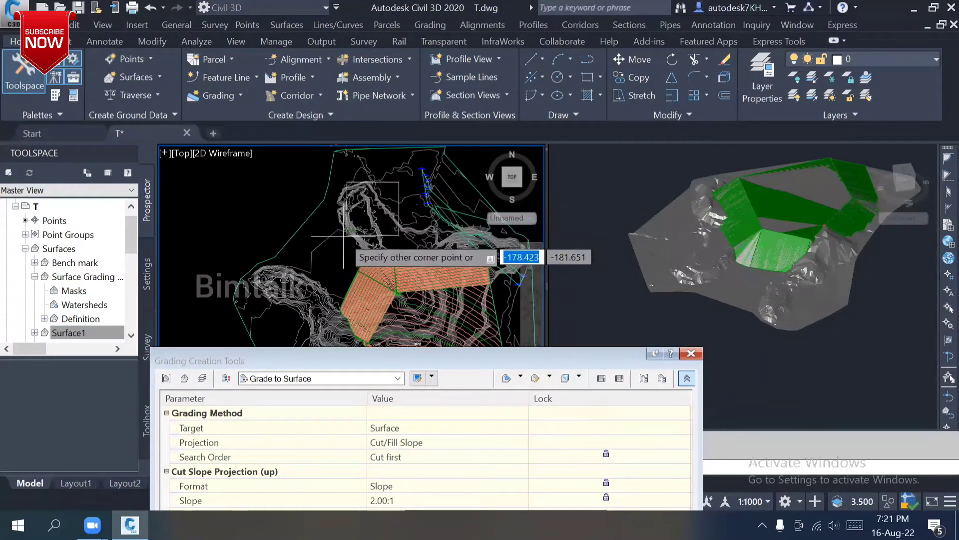
{"action": "left_click", "coordinate": [335, 232]}
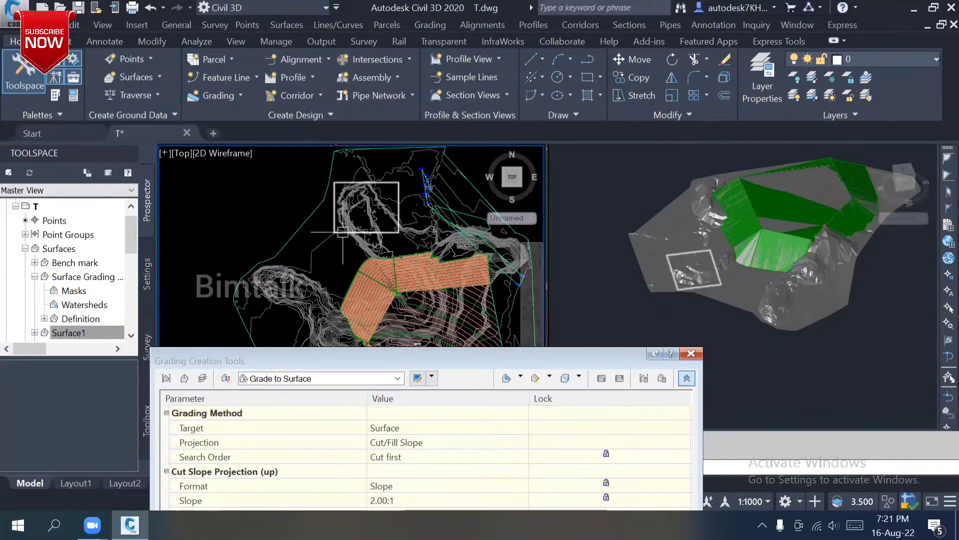
Convert the new rectangle to a feature line in Site 1 on layer C-TOPO-FEAT, erasing the original entity
{"action": "left_click", "coordinate": [256, 76]}
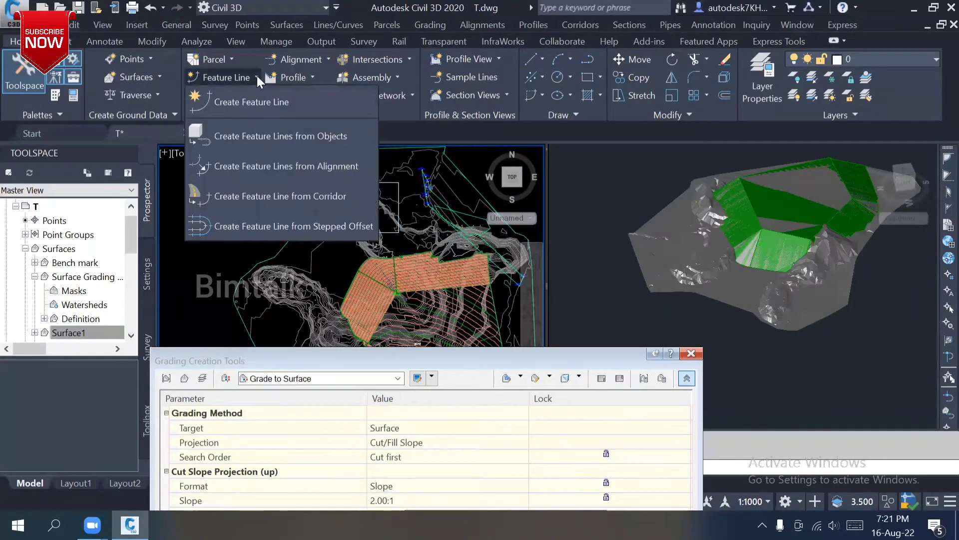
{"action": "left_click", "coordinate": [259, 135]}
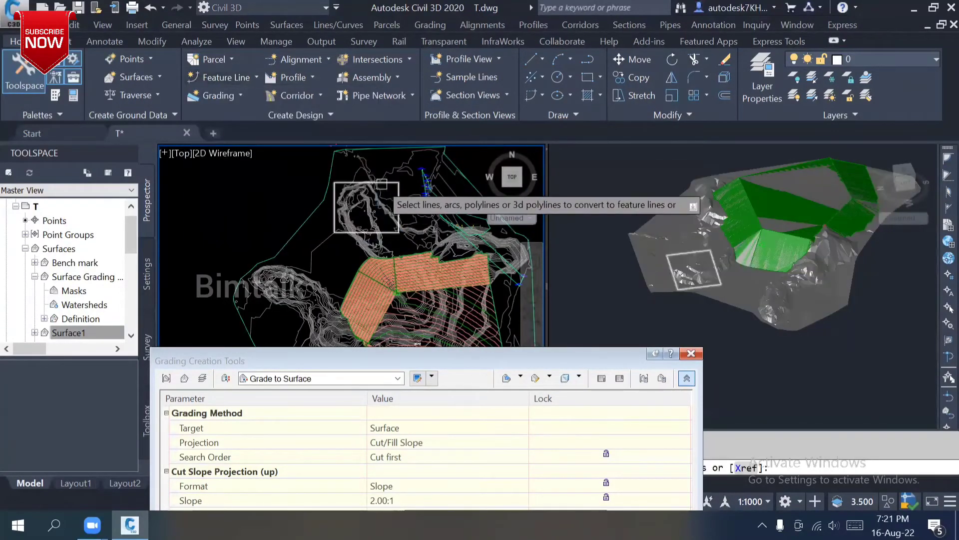
{"action": "left_click", "coordinate": [382, 183]}
{"action": "key", "text": "Return"}
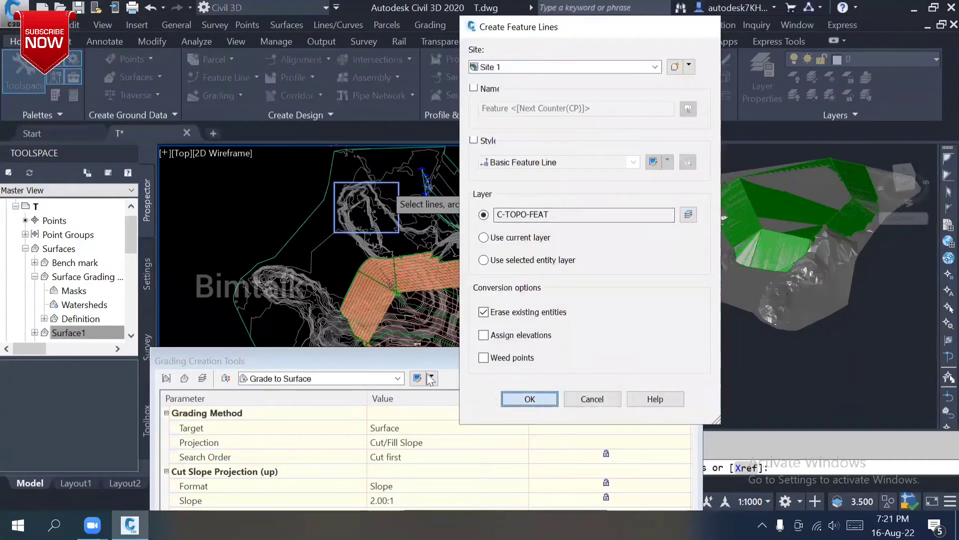
{"action": "left_click", "coordinate": [537, 397]}
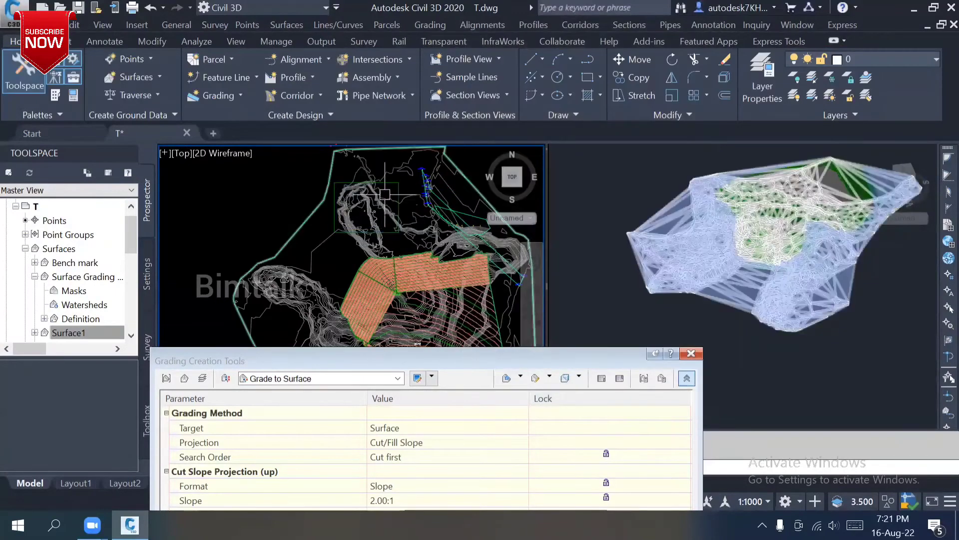
Create a grading group named Elevation Grading Group <[Next Counter(CP)]> with automatic surface creation turned off
{"action": "left_click", "coordinate": [241, 94]}
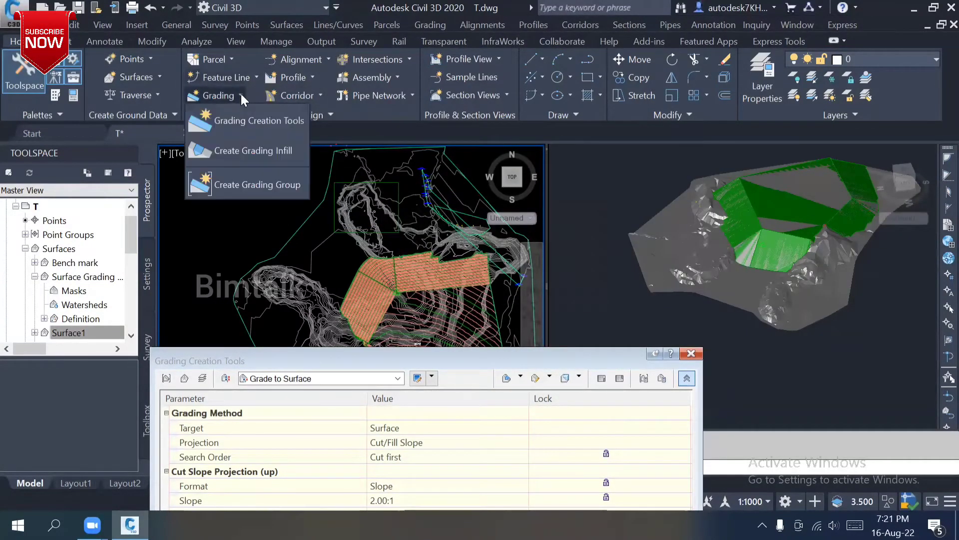
{"action": "left_click", "coordinate": [250, 184]}
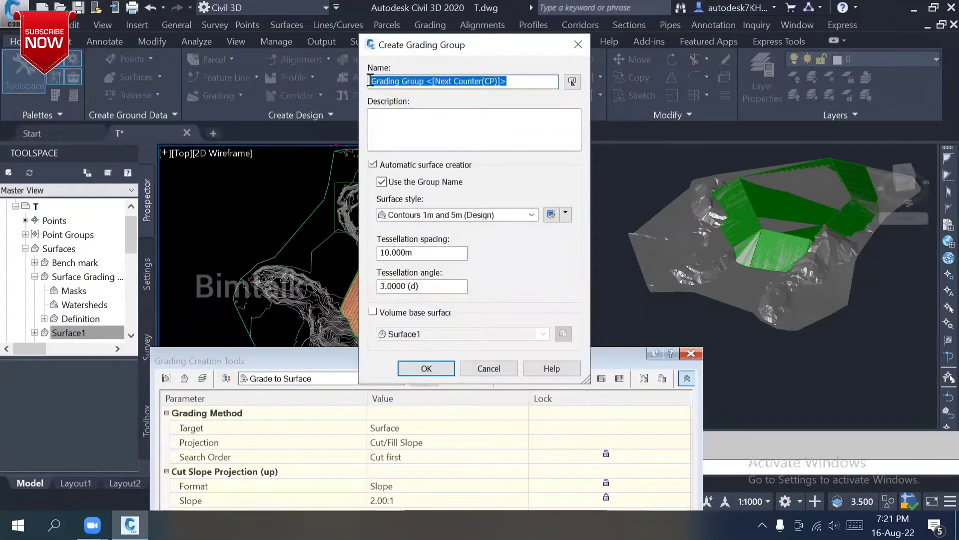
{"action": "key", "text": "Home"}
{"action": "type", "text": "Ele"}
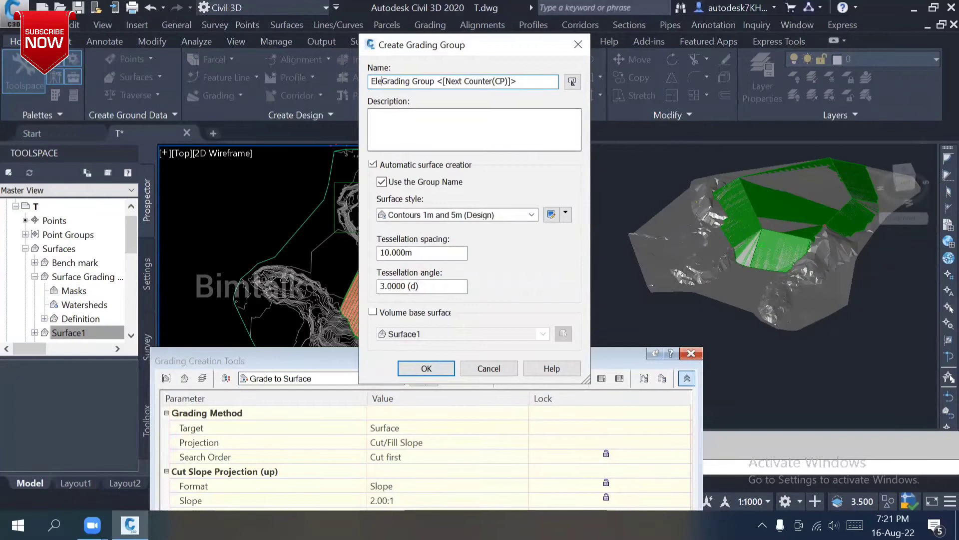
{"action": "type", "text": "vation"}
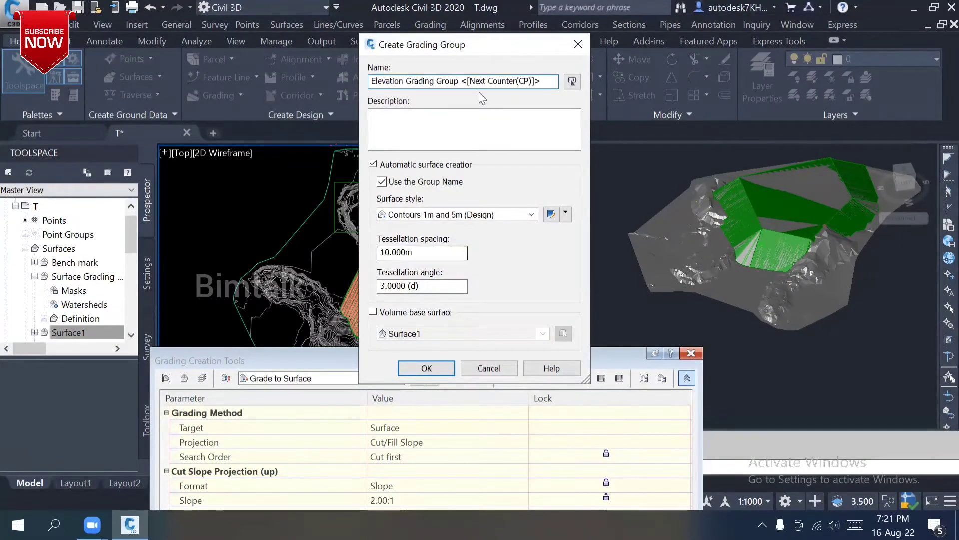
{"action": "left_click", "coordinate": [406, 164]}
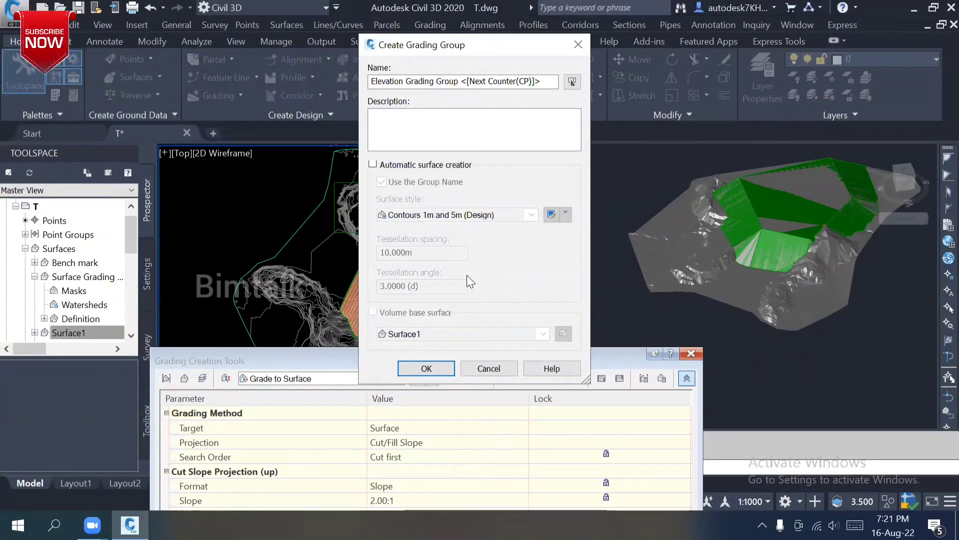
{"action": "left_click", "coordinate": [426, 368]}
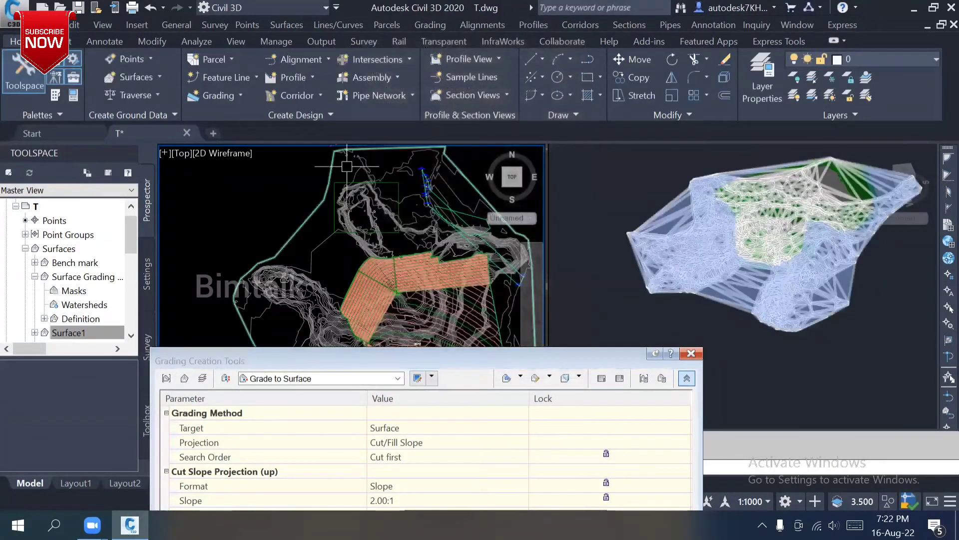
Close the open Grading Creation Tools and bring them up again for the new grading group
{"action": "left_click", "coordinate": [239, 95]}
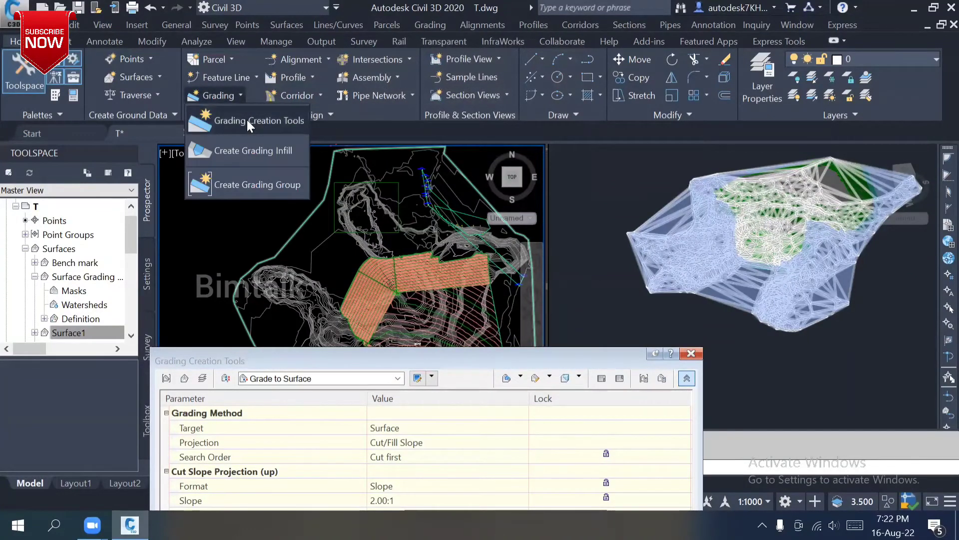
{"action": "left_click", "coordinate": [701, 354]}
{"action": "left_click", "coordinate": [699, 354]}
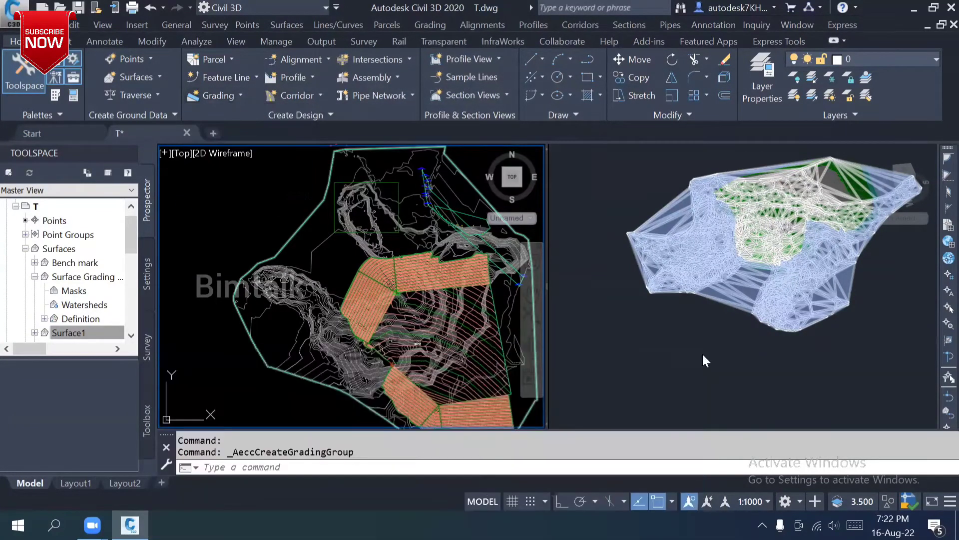
{"action": "left_click", "coordinate": [233, 96]}
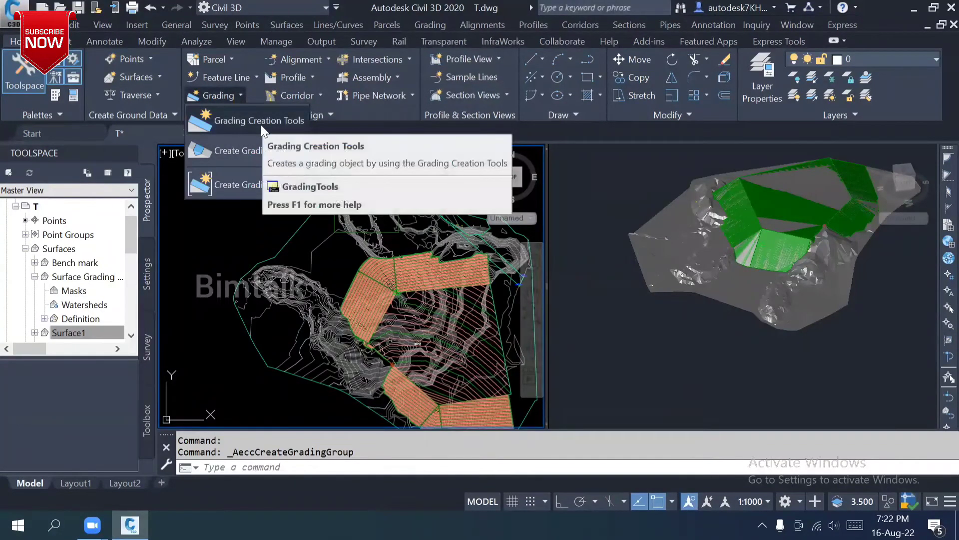
{"action": "left_click", "coordinate": [260, 121]}
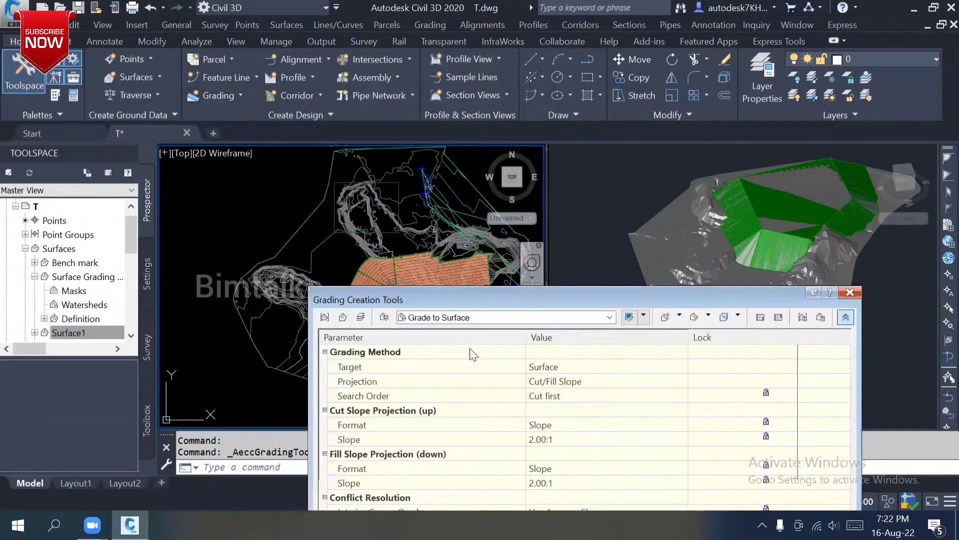
Choose the Grade to Elevation criteria and make Elevation Grading Group 1 in Site 1 the active grading group
{"action": "left_click_drag", "start_coordinate": [483, 289], "coordinate": [501, 352]}
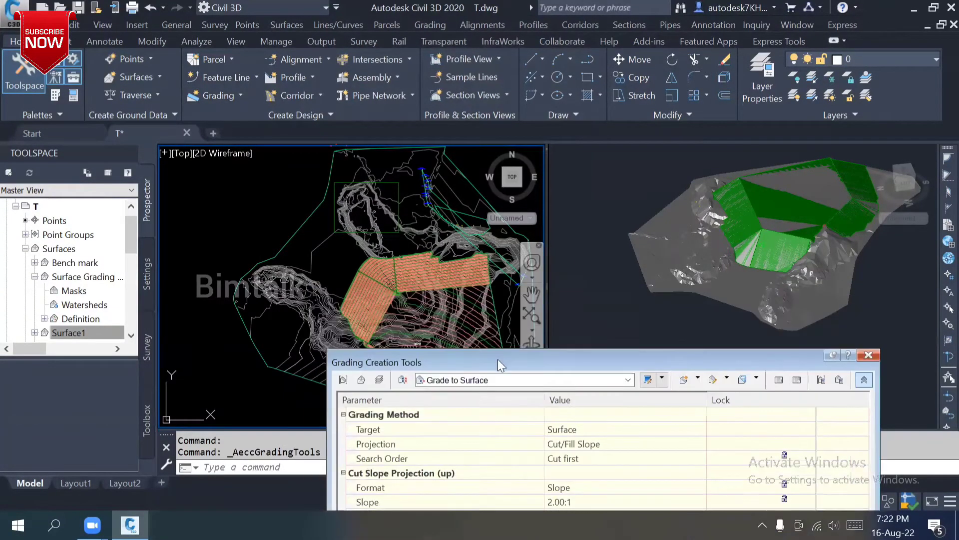
{"action": "left_click", "coordinate": [480, 380]}
{"action": "left_click", "coordinate": [469, 404]}
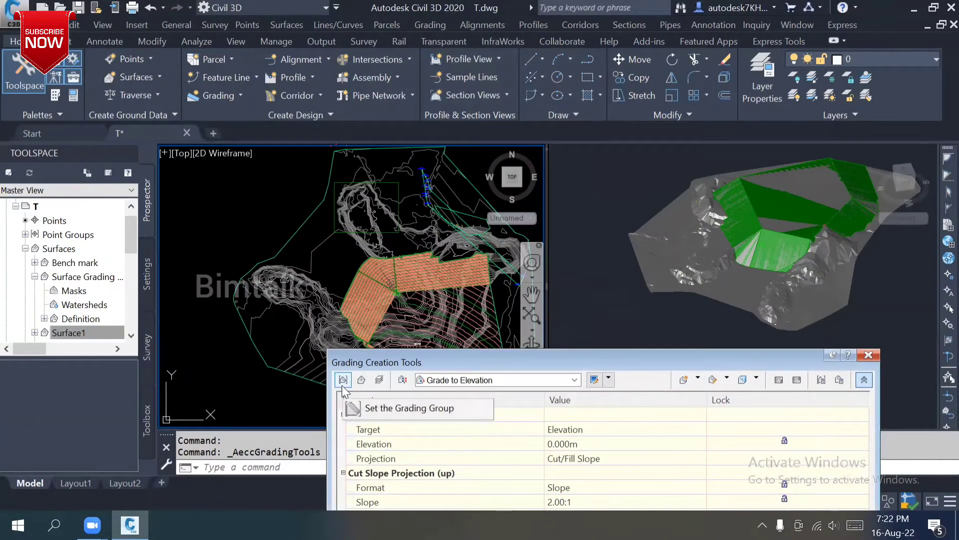
{"action": "left_click", "coordinate": [343, 382]}
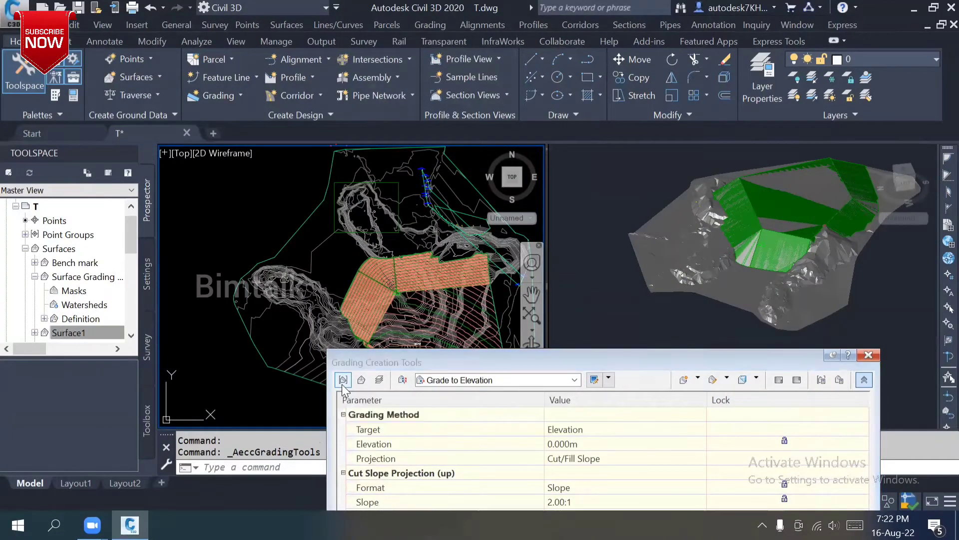
{"action": "left_click", "coordinate": [529, 149]}
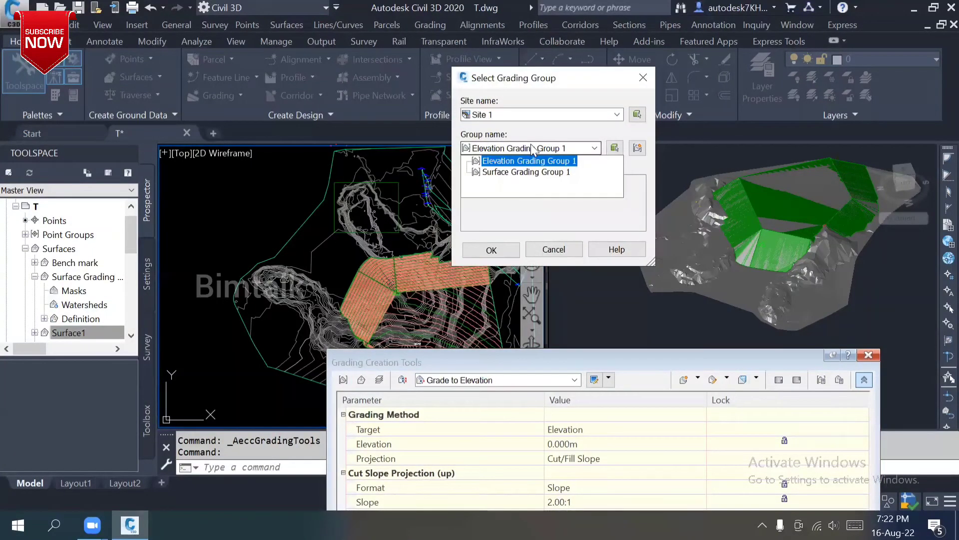
{"action": "left_click", "coordinate": [529, 160]}
{"action": "left_click", "coordinate": [491, 250]}
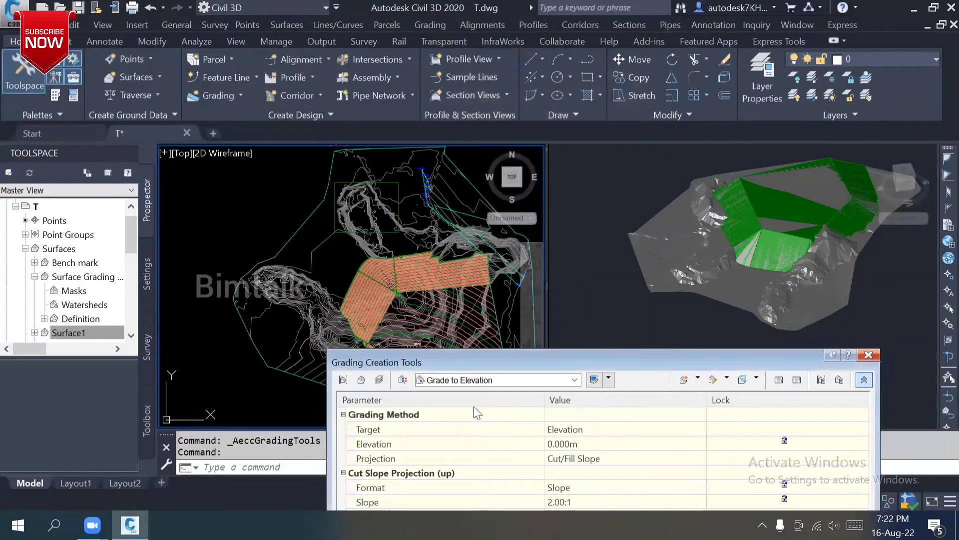
Choose the target surface for the elevation grading group
{"action": "left_click", "coordinate": [361, 380]}
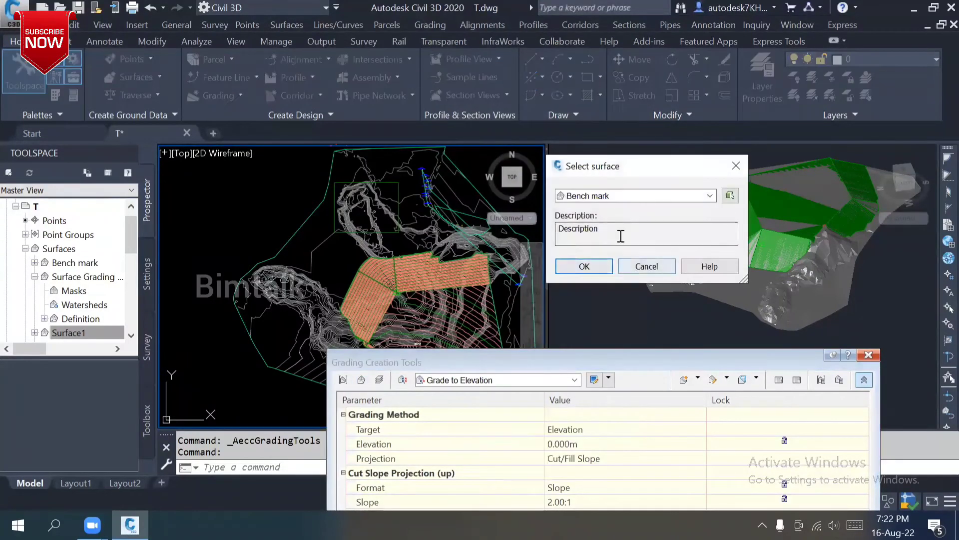
{"action": "left_click", "coordinate": [606, 195]}
{"action": "left_click", "coordinate": [591, 230]}
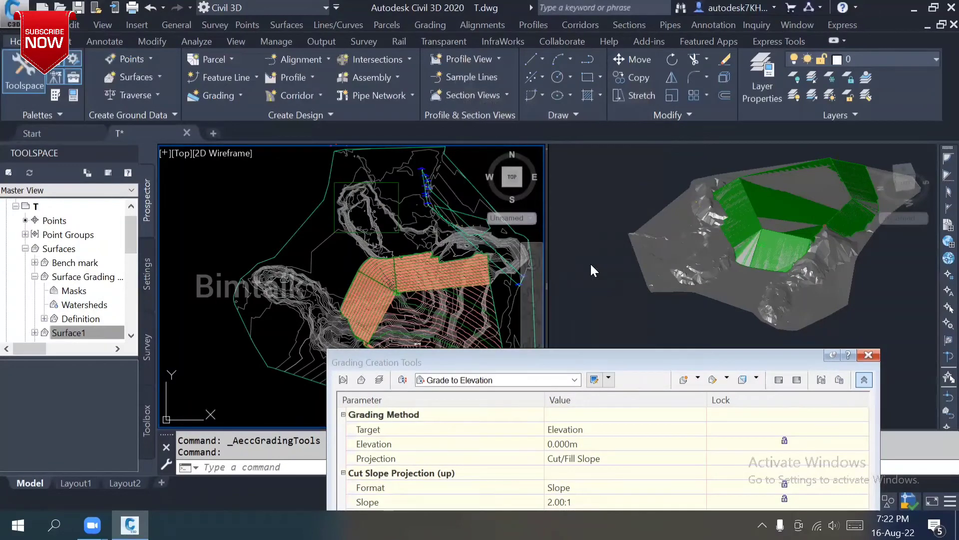
{"action": "left_click", "coordinate": [632, 406]}
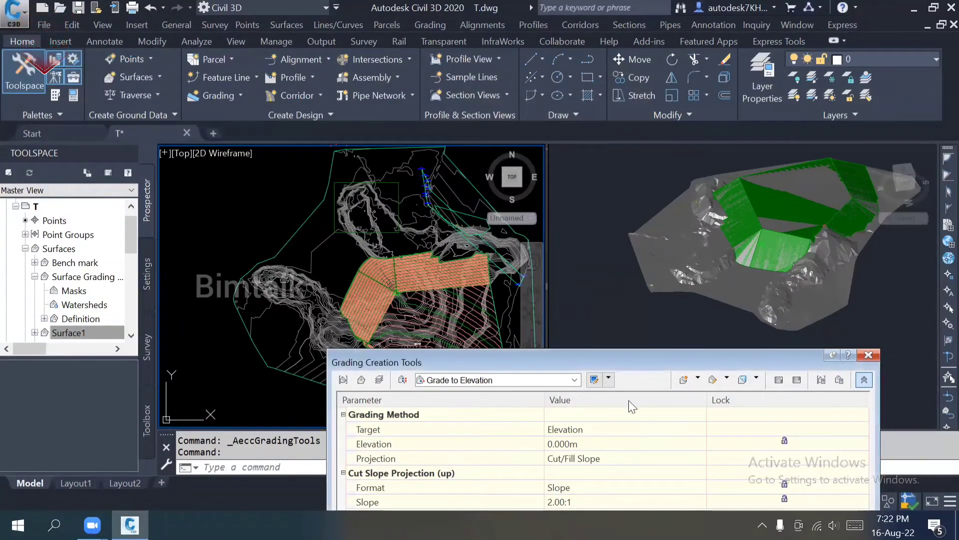
Edit the Grade to Elevation criteria and set the target elevation to 10 m
{"action": "left_click", "coordinate": [609, 380]}
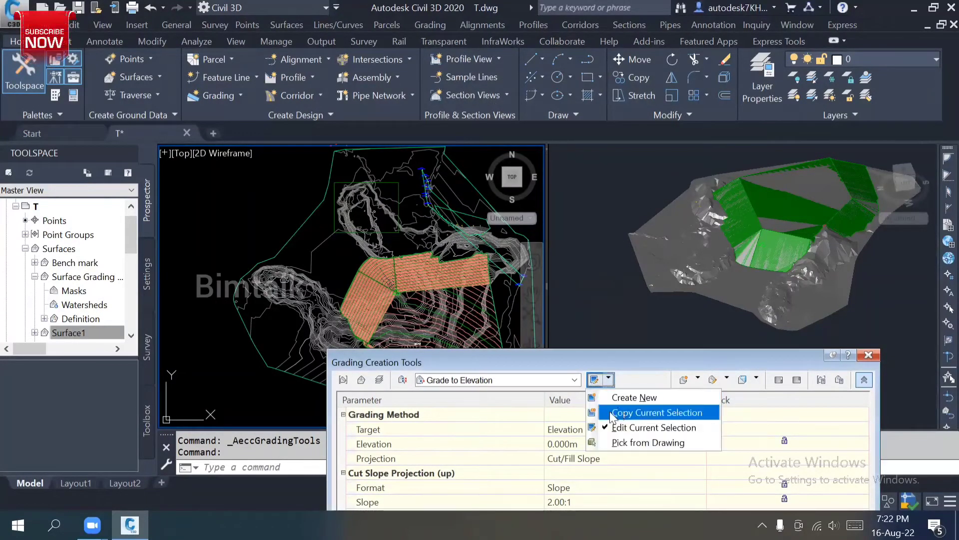
{"action": "left_click", "coordinate": [492, 385]}
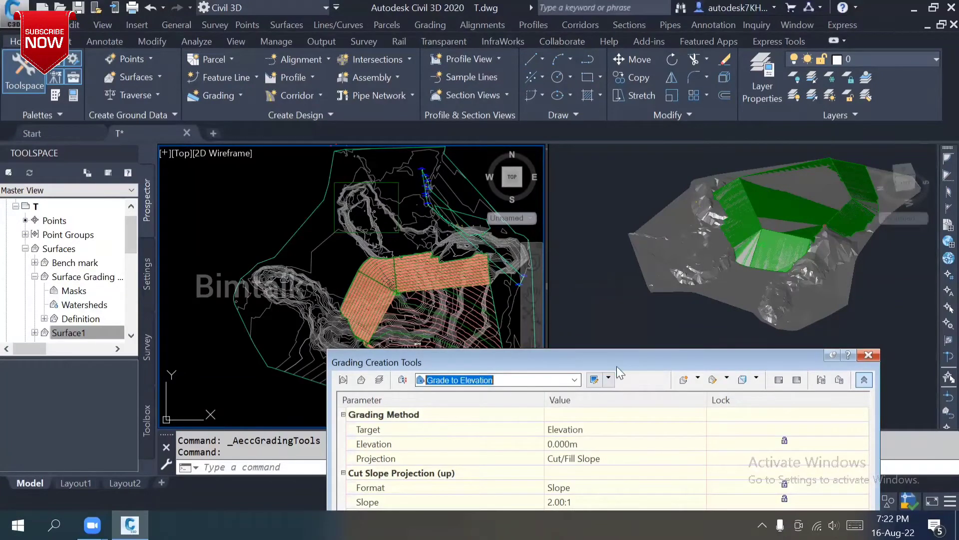
{"action": "left_click_drag", "start_coordinate": [624, 358], "coordinate": [577, 262]}
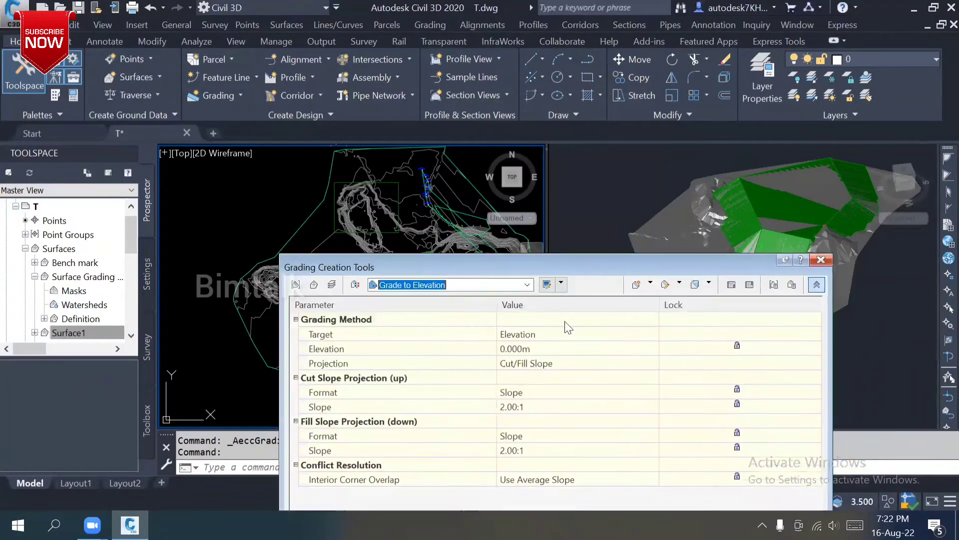
{"action": "left_click", "coordinate": [561, 284]}
{"action": "left_click", "coordinate": [605, 331]}
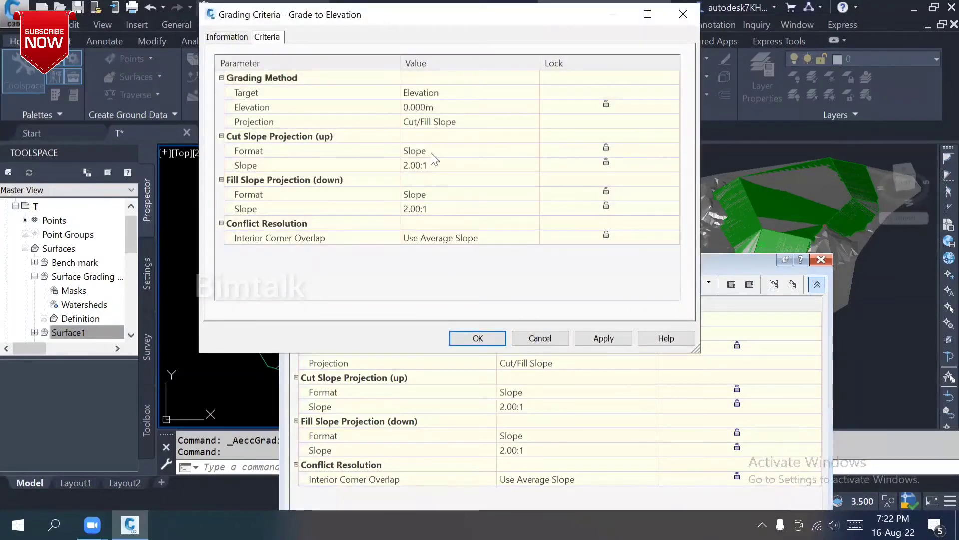
{"action": "left_click", "coordinate": [449, 102]}
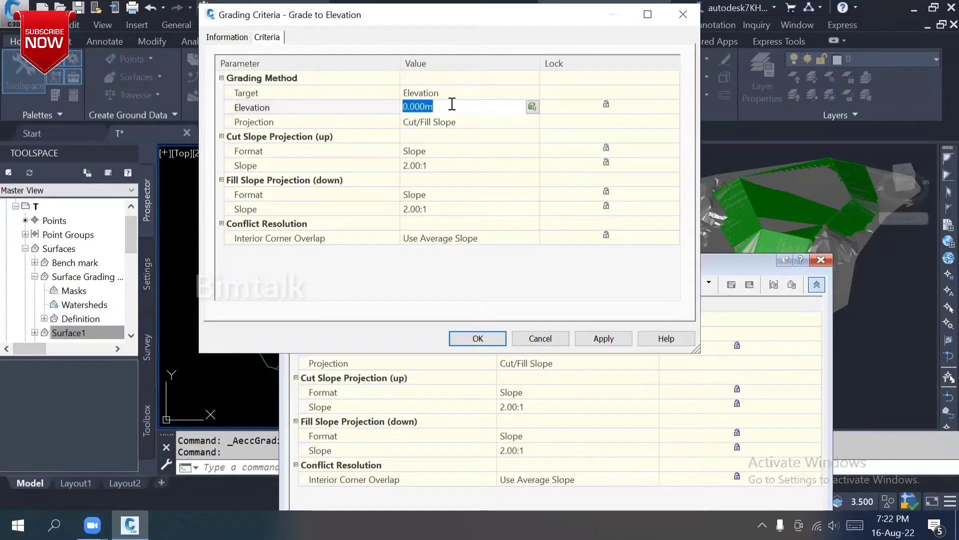
{"action": "type", "text": "1"}
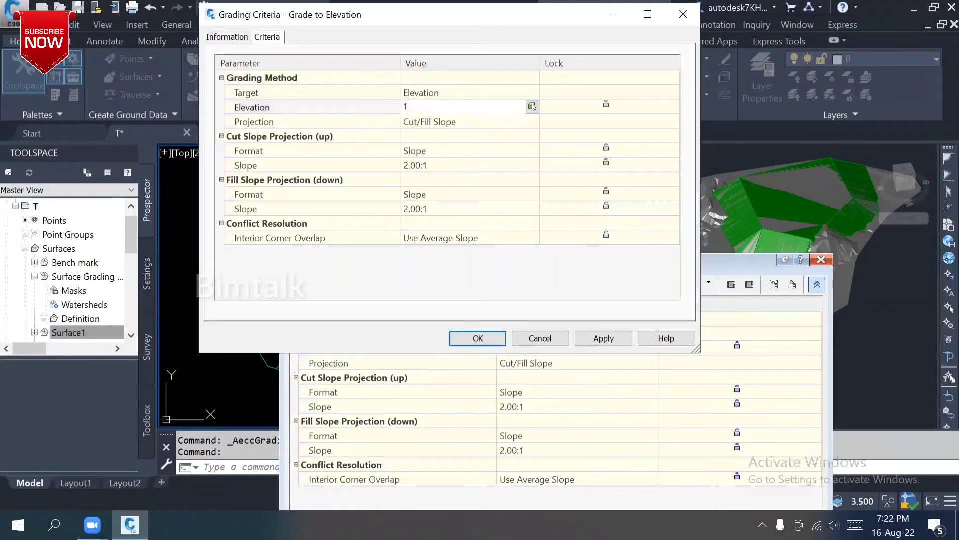
{"action": "type", "text": "0"}
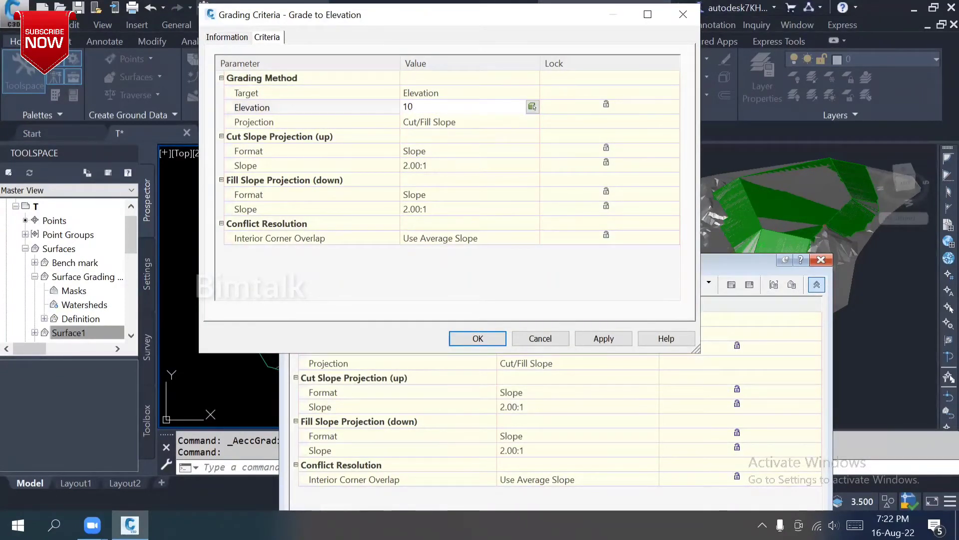
Set the criteria's cut slope to 3:1 and fill slope to 4:1, and accept the changes
{"action": "left_click", "coordinate": [445, 168]}
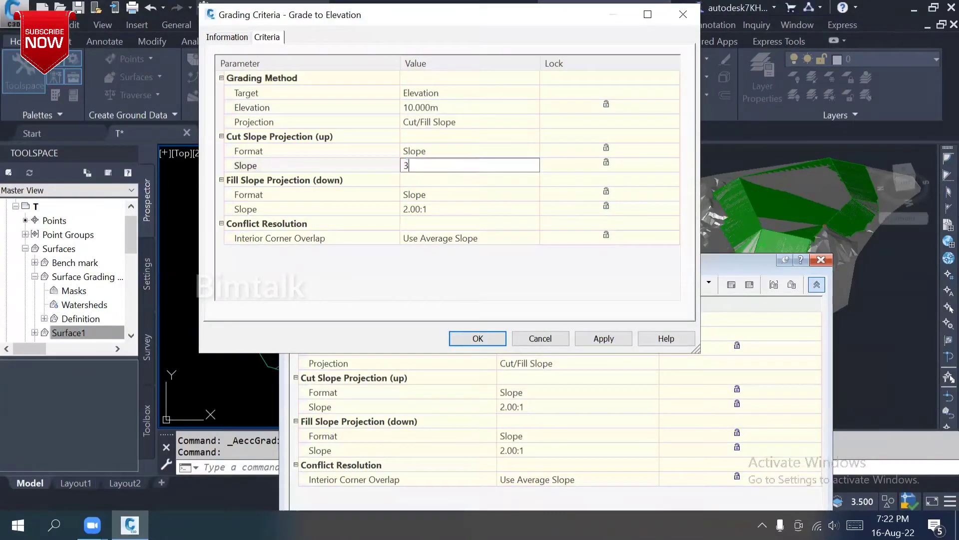
{"action": "left_click", "coordinate": [470, 209]}
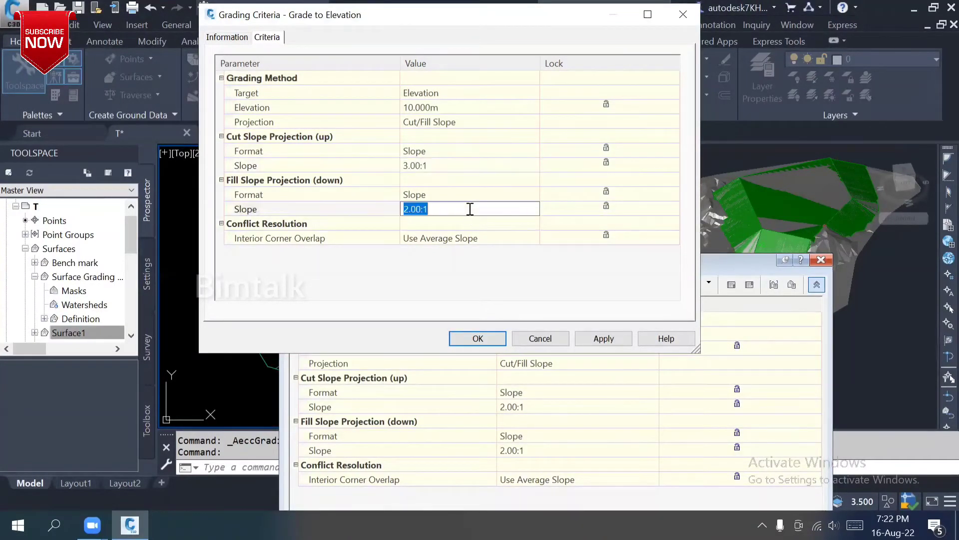
{"action": "left_click", "coordinate": [490, 235]}
{"action": "left_click", "coordinate": [483, 336]}
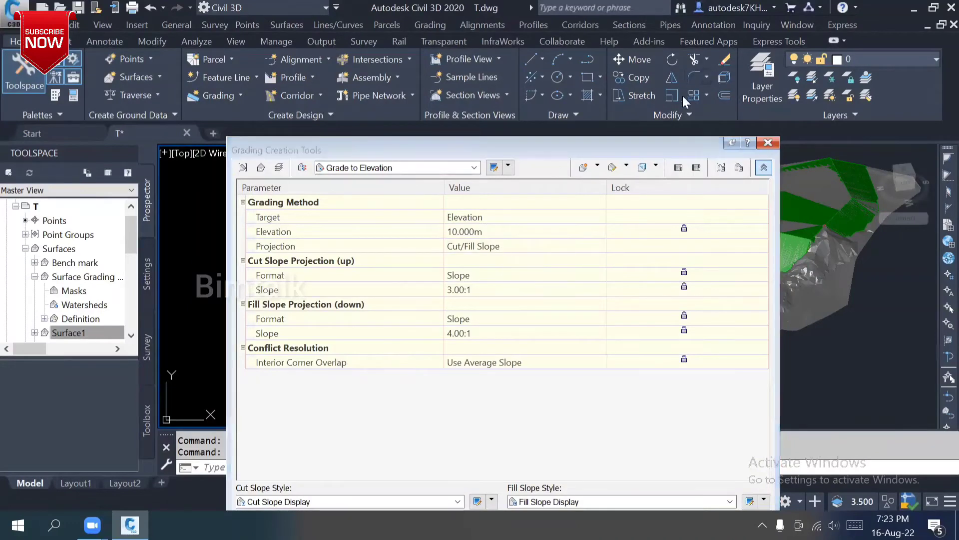
Grade the rectangular feature line outward along its entire length to elevation 10 m, with 3:1 cut and 4:1 fill slopes
{"action": "left_click_drag", "start_coordinate": [640, 150], "coordinate": [606, 331]}
{"action": "left_click", "coordinate": [564, 348]}
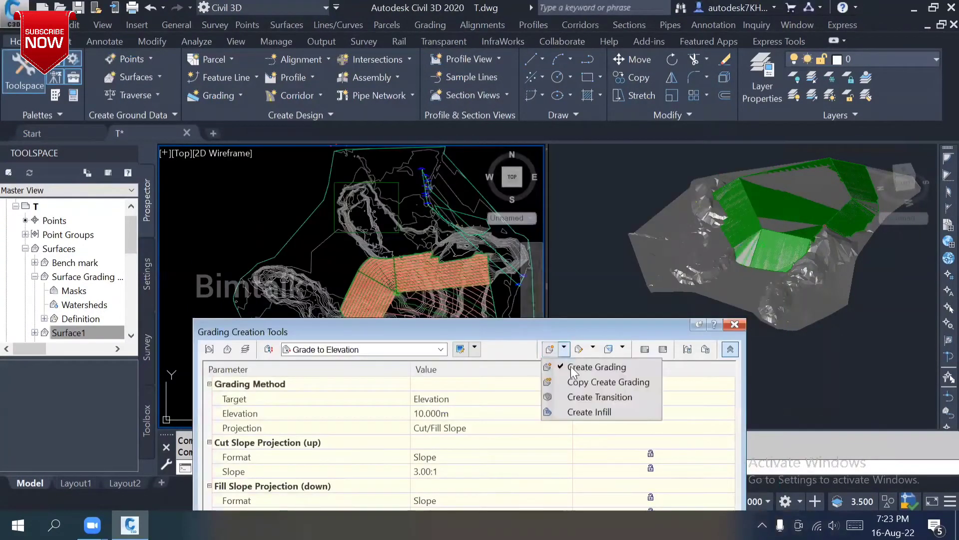
{"action": "left_click", "coordinate": [580, 366]}
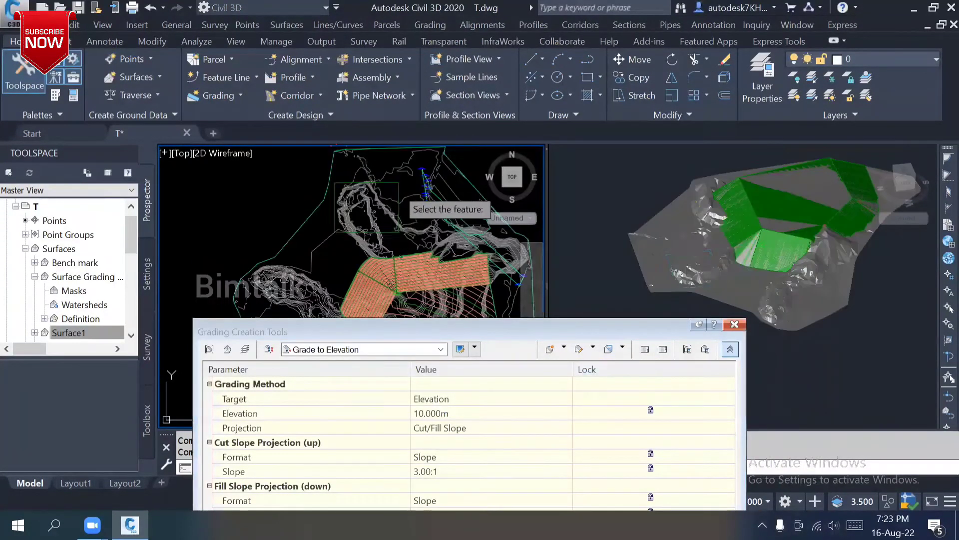
{"action": "left_click", "coordinate": [398, 189]}
{"action": "left_click", "coordinate": [392, 173]}
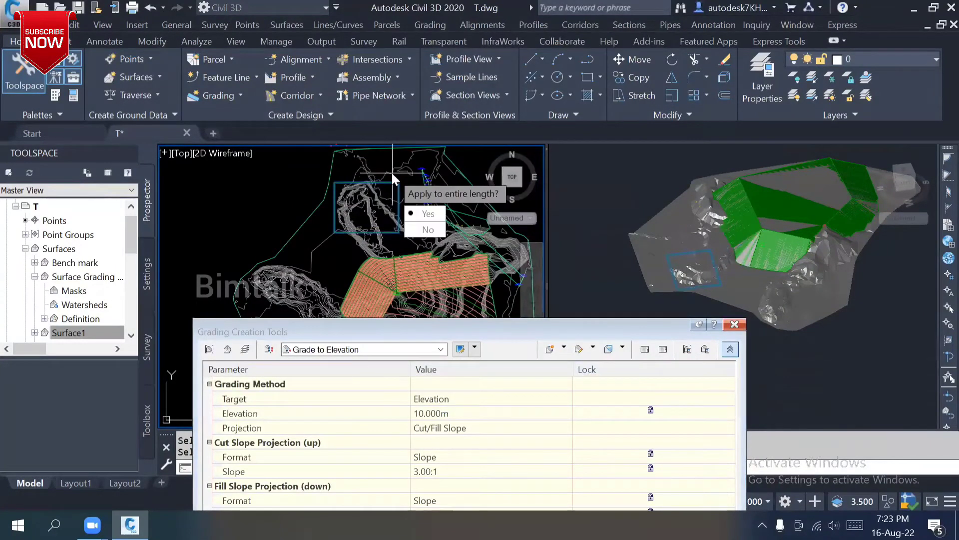
{"action": "key", "text": "Return"}
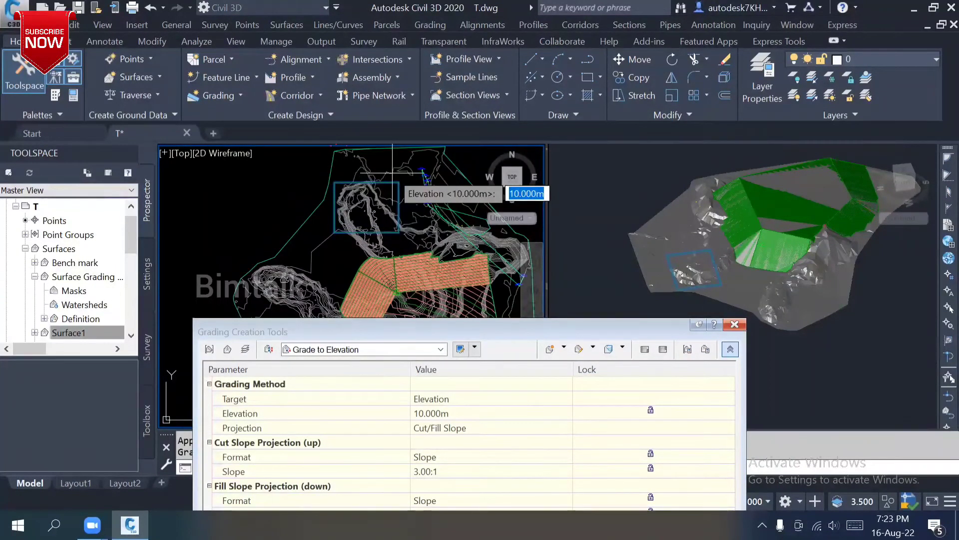
{"action": "key", "text": "Return"}
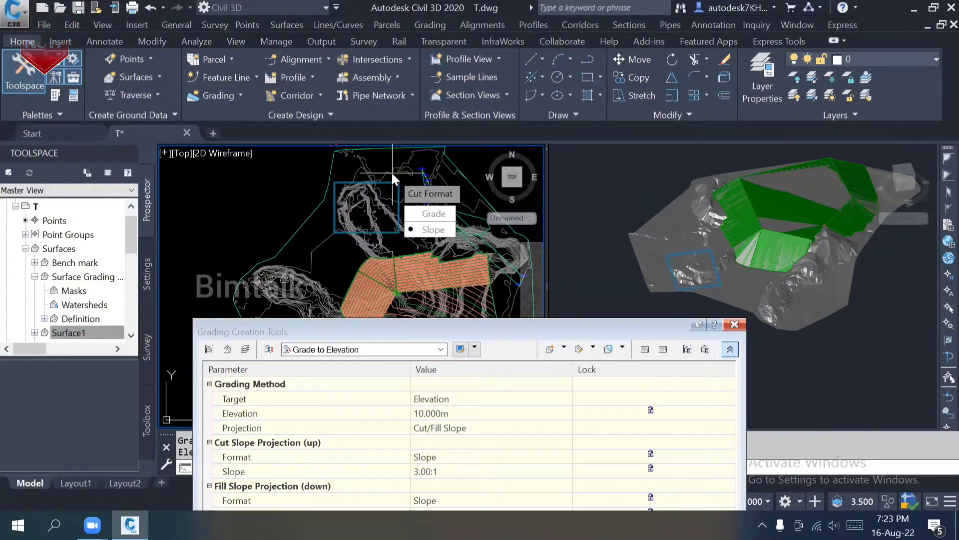
{"action": "key", "text": "Return"}
{"action": "key", "text": "Return"}
{"action": "key", "text": "Return"}
{"action": "key", "text": "Return"}
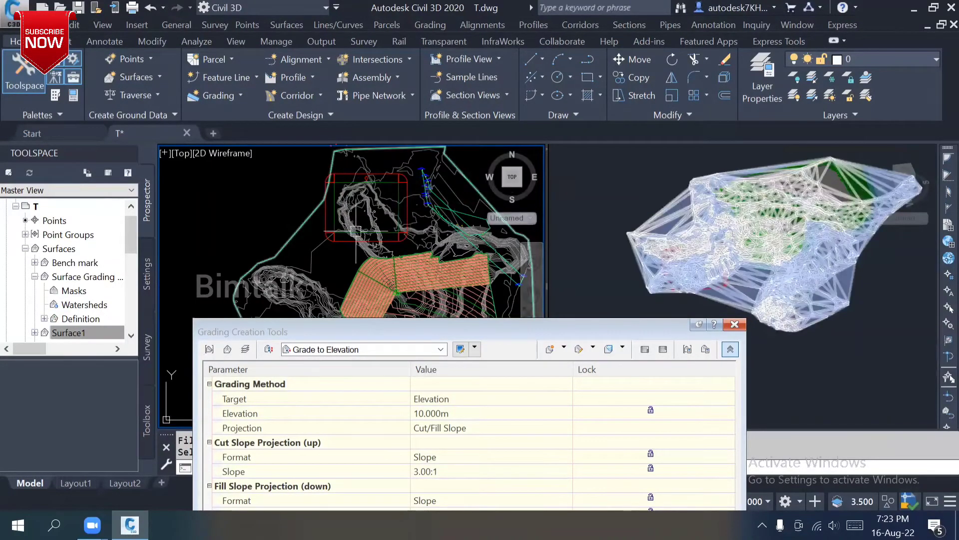
Inspect the new grading around the rectangle in the 3D view and undo it
{"action": "mouse_move", "coordinate": [647, 287]}
{"action": "middle_mouse_down", "text": "shift"}
{"action": "mouse_move", "coordinate": [748, 205]}
{"action": "mouse_move", "coordinate": [637, 231]}
{"action": "mouse_move", "coordinate": [728, 272]}
{"action": "mouse_move", "coordinate": [682, 213]}
{"action": "mouse_move", "coordinate": [711, 247]}
{"action": "mouse_move", "coordinate": [723, 184]}
{"action": "middle_mouse_up", "text": "shift"}
{"action": "scroll", "coordinate": [723, 184], "scroll_direction": "down", "scroll_amount": 5}
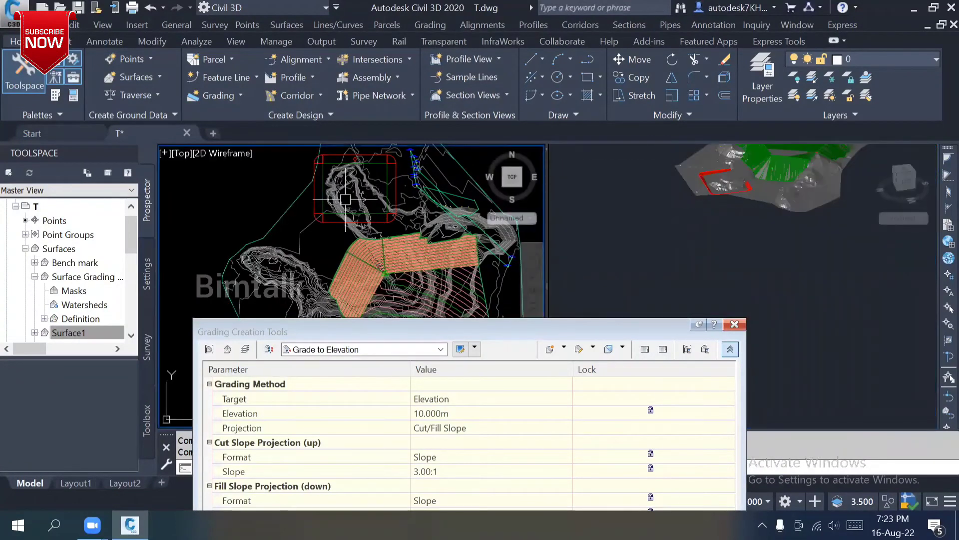
{"action": "left_click", "coordinate": [374, 191]}
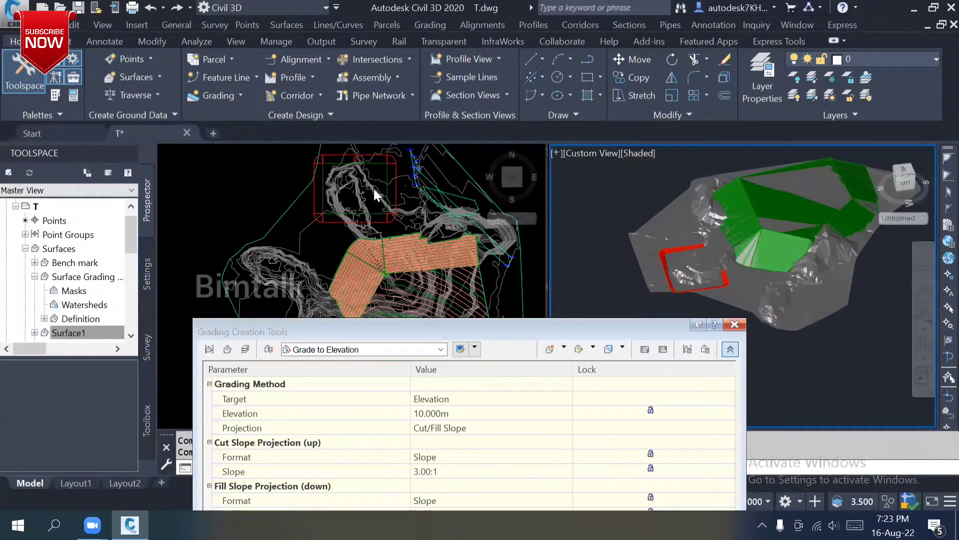
{"action": "left_click", "coordinate": [374, 189]}
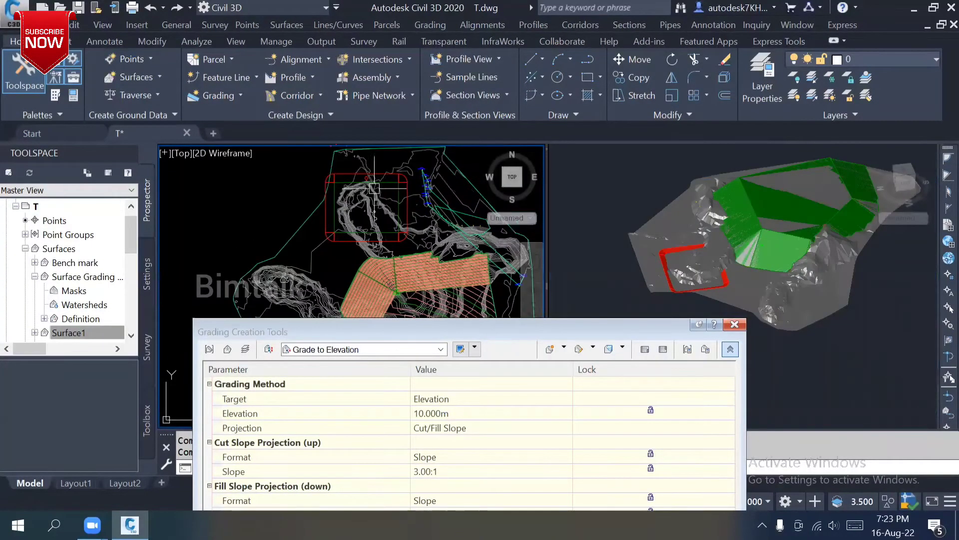
Create the outward grading on the rectangle again, along its entire length to elevation 10 m with 3:1 cut and 4:1 fill slopes
{"action": "left_click", "coordinate": [593, 346]}
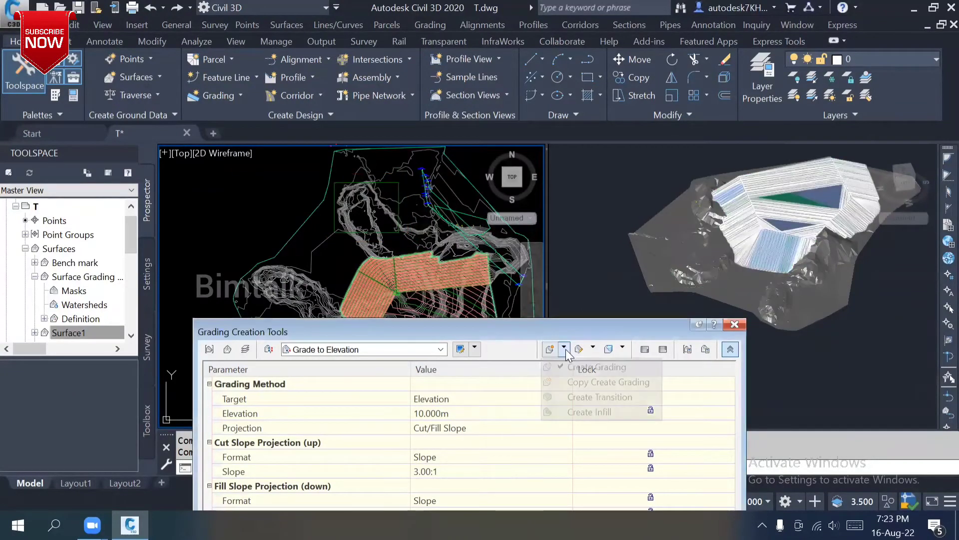
{"action": "left_click", "coordinate": [569, 366]}
{"action": "left_click", "coordinate": [399, 193]}
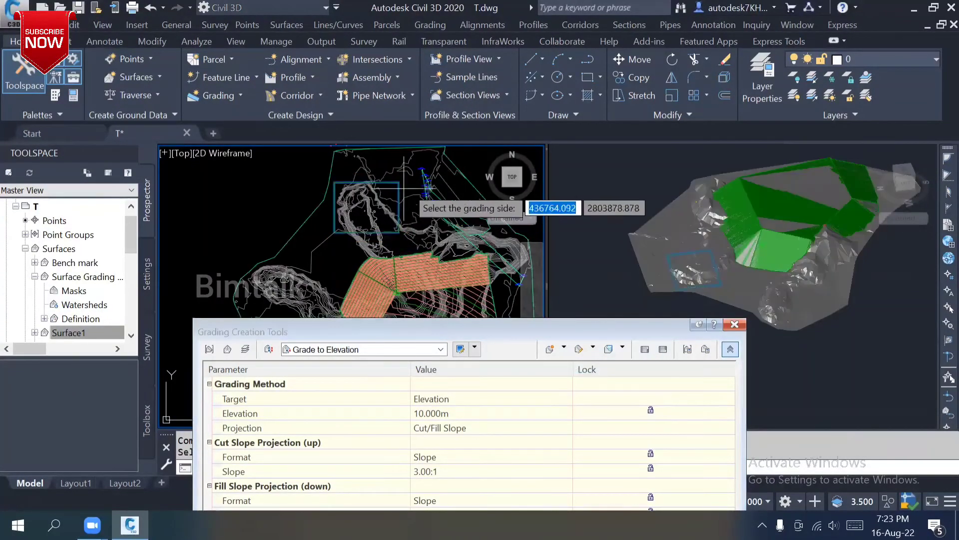
{"action": "scroll", "coordinate": [408, 184], "scroll_direction": "up", "scroll_amount": 2}
{"action": "left_click", "coordinate": [423, 175]}
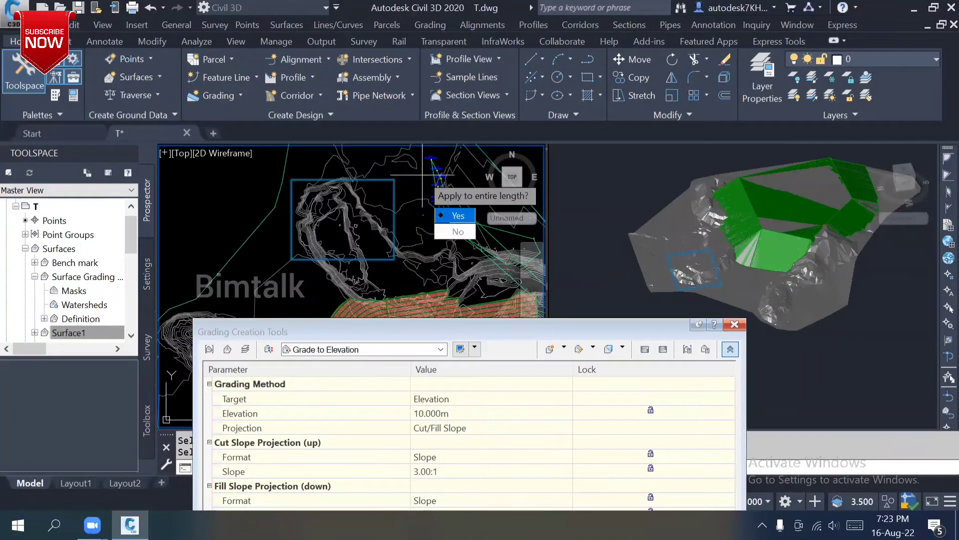
{"action": "key", "text": "Return"}
{"action": "key", "text": "Return"}
{"action": "key", "text": "Return"}
{"action": "key", "text": "Return"}
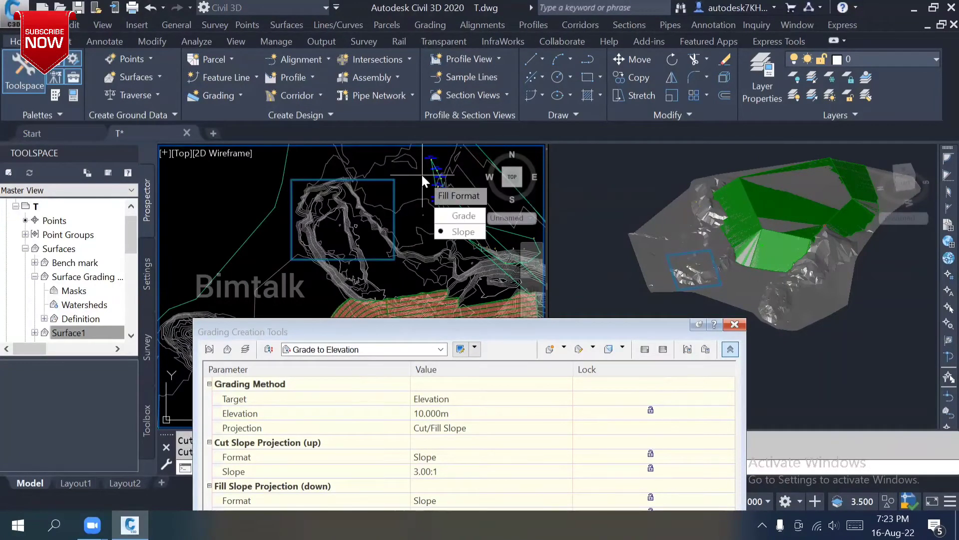
{"action": "key", "text": "Return"}
{"action": "key", "text": "Return"}
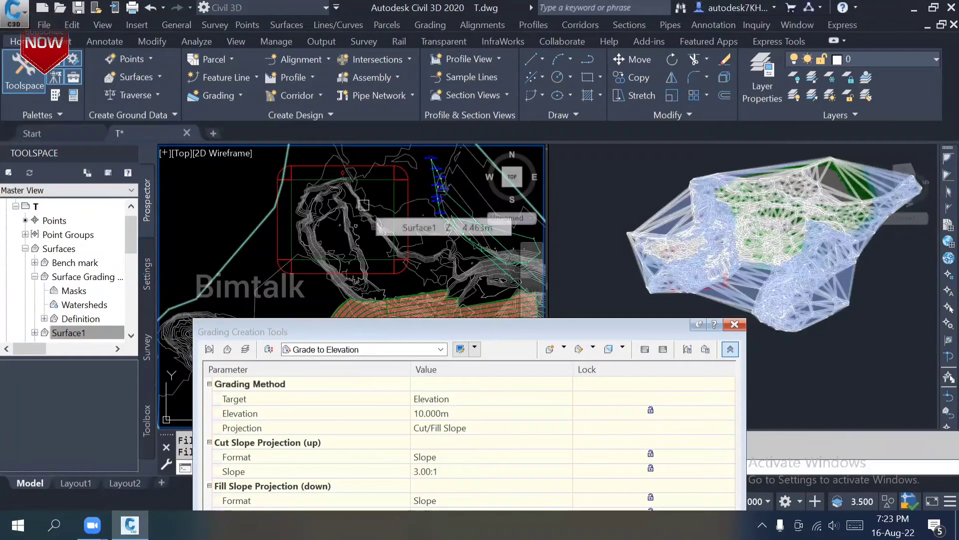
Grade the rectangular feature line inward along its entire length to elevation 10 m, with 3:1 cut and 4:1 fill slopes
{"action": "left_click", "coordinate": [564, 346]}
{"action": "left_click", "coordinate": [586, 366]}
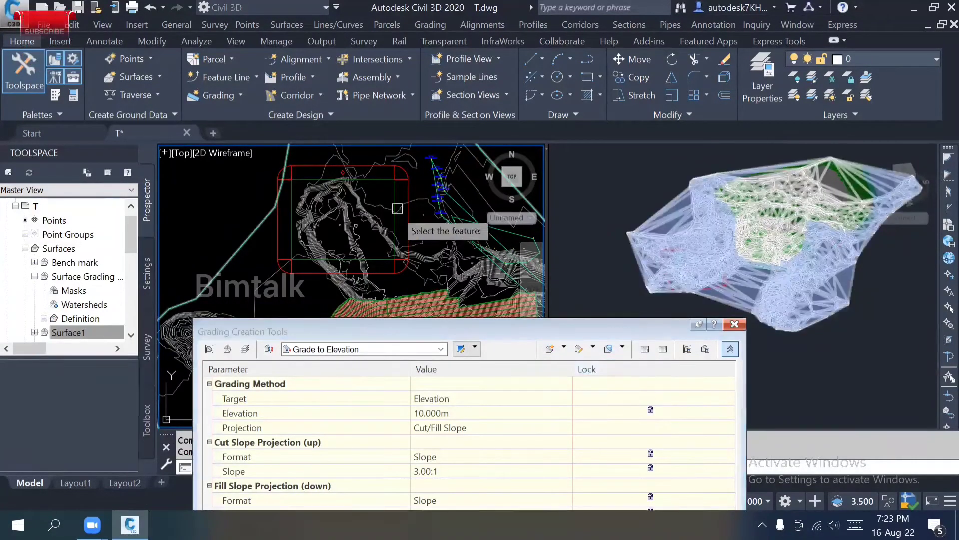
{"action": "left_click", "coordinate": [394, 196]}
{"action": "left_click", "coordinate": [379, 192]}
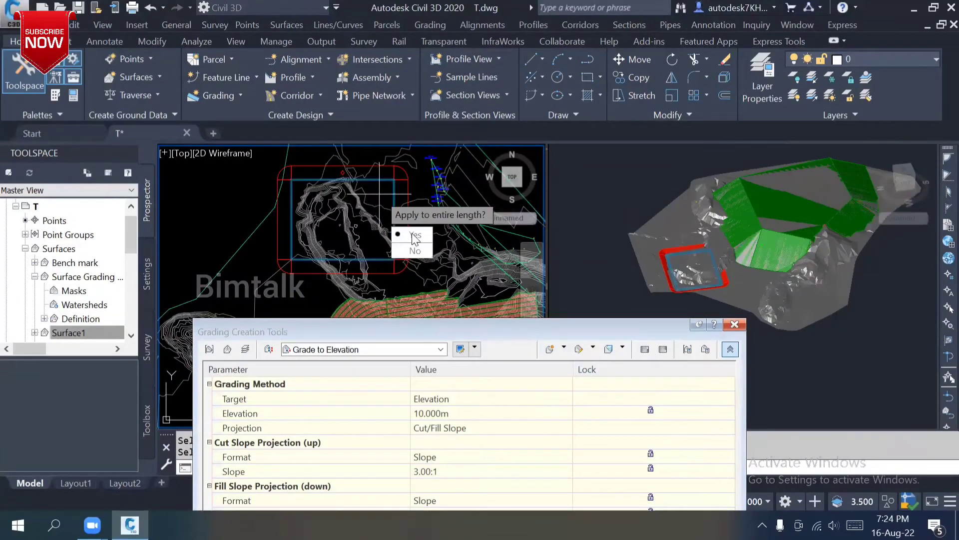
{"action": "key", "text": "Return"}
{"action": "key", "text": "Return"}
{"action": "key", "text": "Return"}
{"action": "key", "text": "Return"}
{"action": "key", "text": "Return"}
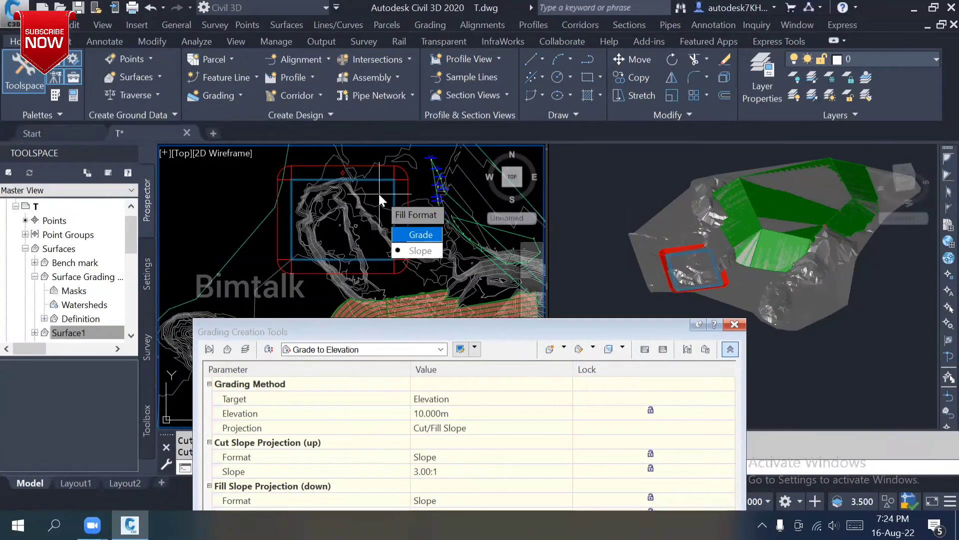
{"action": "key", "text": "Return"}
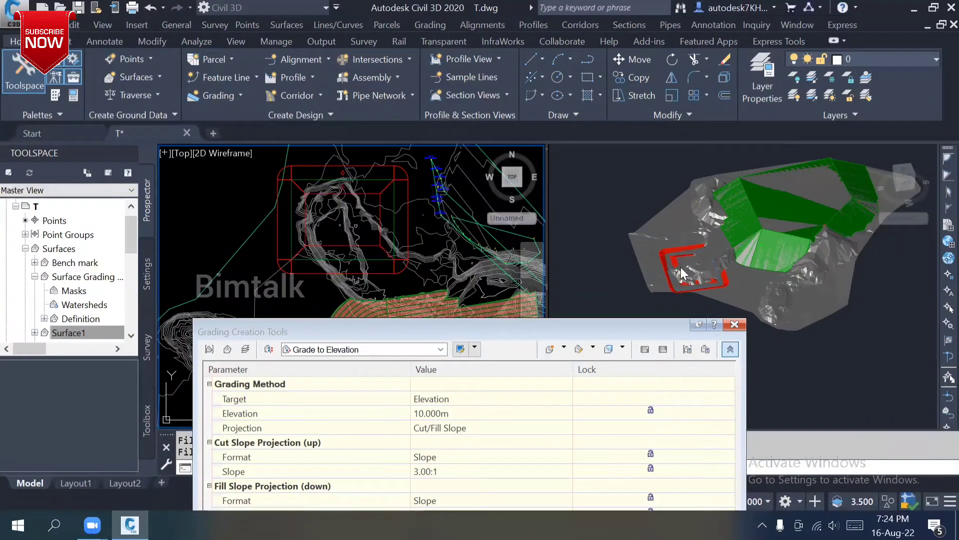
Inspect the rectangle's gradings in the 3D view and undo both the inward and the outward grading
{"action": "scroll", "coordinate": [500, 220], "scroll_direction": "up", "scroll_amount": 3}
{"action": "left_click", "coordinate": [701, 270]}
{"action": "scroll", "coordinate": [685, 250], "scroll_direction": "up", "scroll_amount": 2}
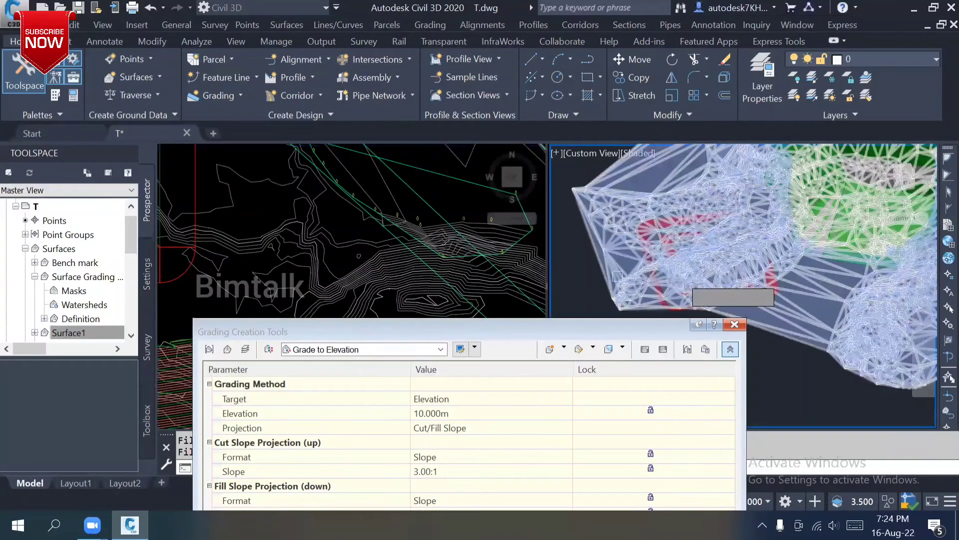
{"action": "left_click", "coordinate": [411, 239]}
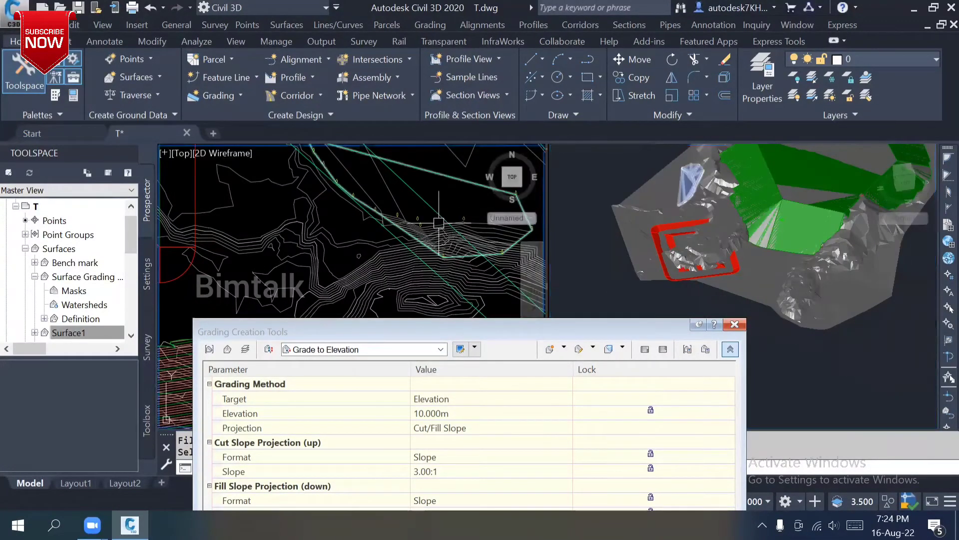
{"action": "scroll", "coordinate": [439, 222], "scroll_direction": "down", "scroll_amount": 3}
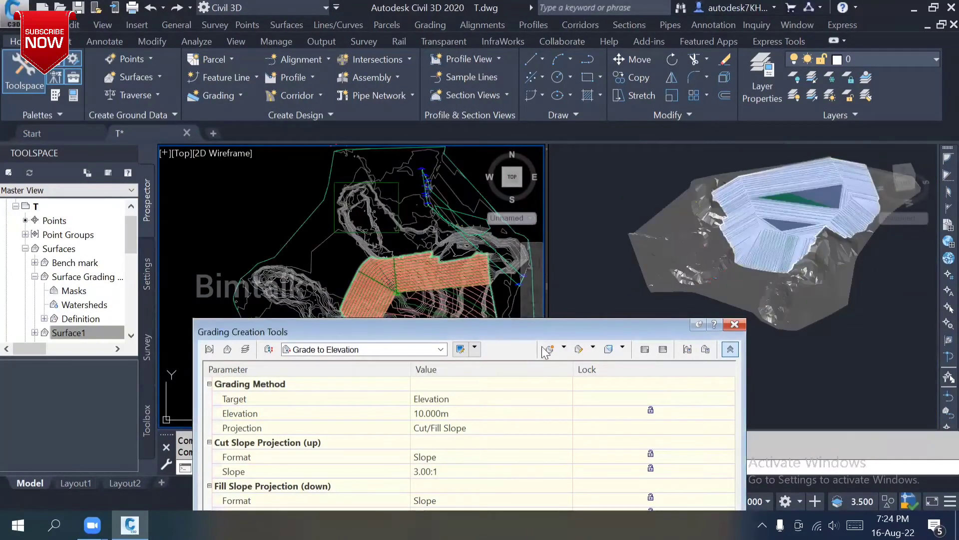
Grade only the inside of the ungraded rectangle to elevation 10 m with 3:1 cut and 4:1 fill slopes, and check it in 3D
{"action": "left_click", "coordinate": [563, 349]}
{"action": "left_click", "coordinate": [597, 367]}
{"action": "left_click", "coordinate": [393, 183]}
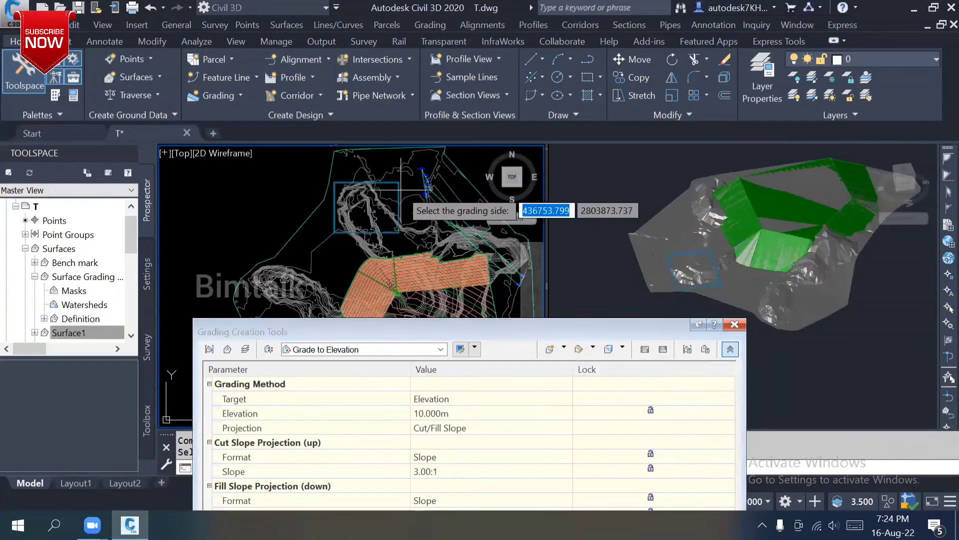
{"action": "left_click", "coordinate": [388, 191]}
{"action": "left_click", "coordinate": [429, 245]}
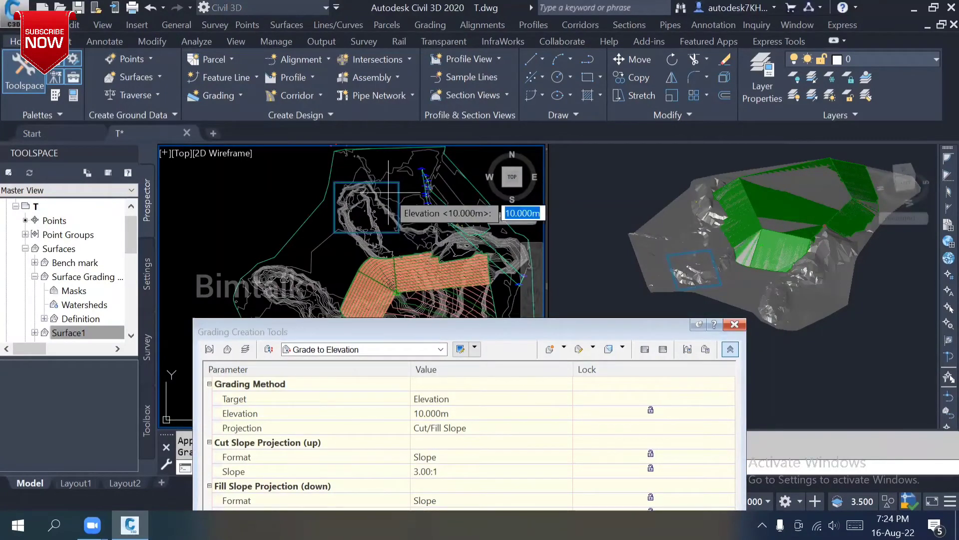
{"action": "key", "text": "Return"}
{"action": "key", "text": "Return"}
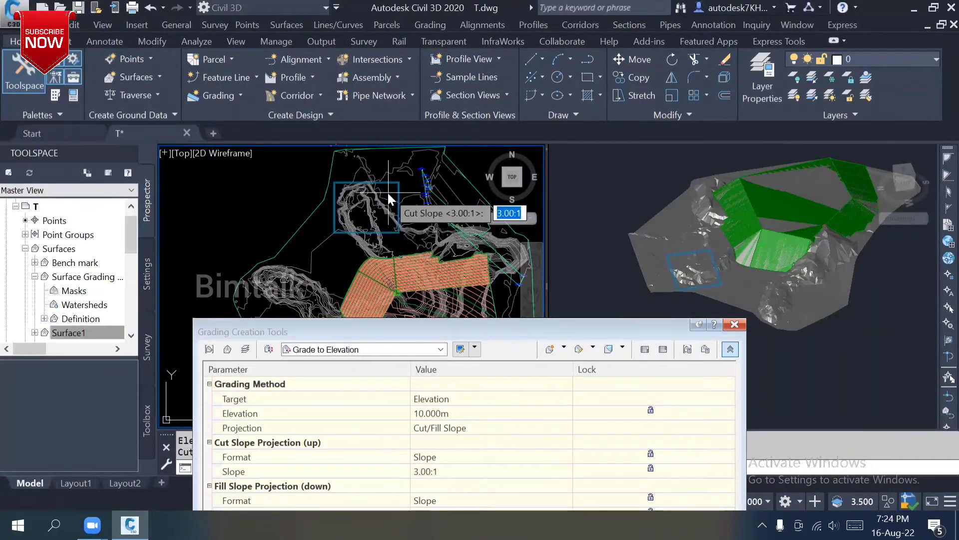
{"action": "key", "text": "Return"}
{"action": "key", "text": "Return"}
{"action": "key", "text": "Return"}
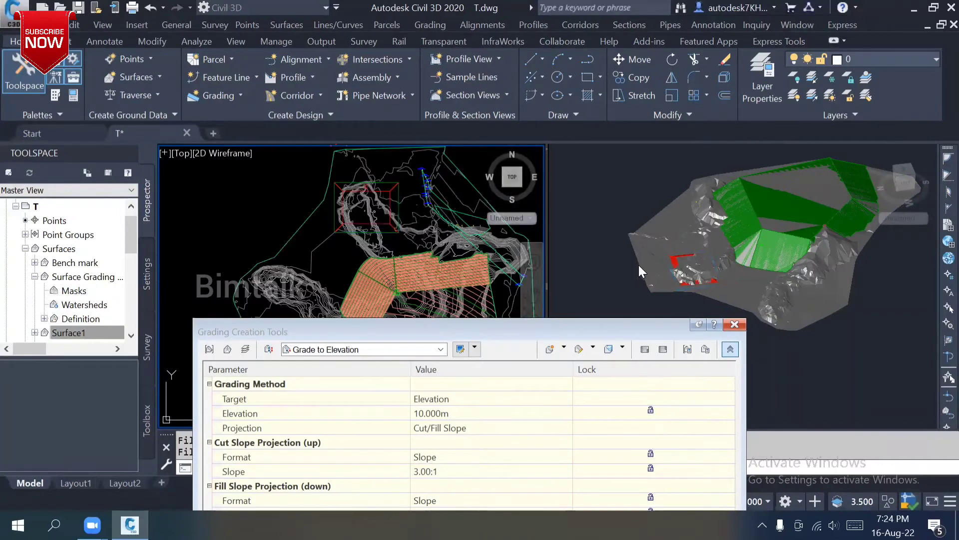
{"action": "left_click", "coordinate": [697, 279]}
{"action": "scroll", "coordinate": [648, 212], "scroll_direction": "up", "scroll_amount": 6}
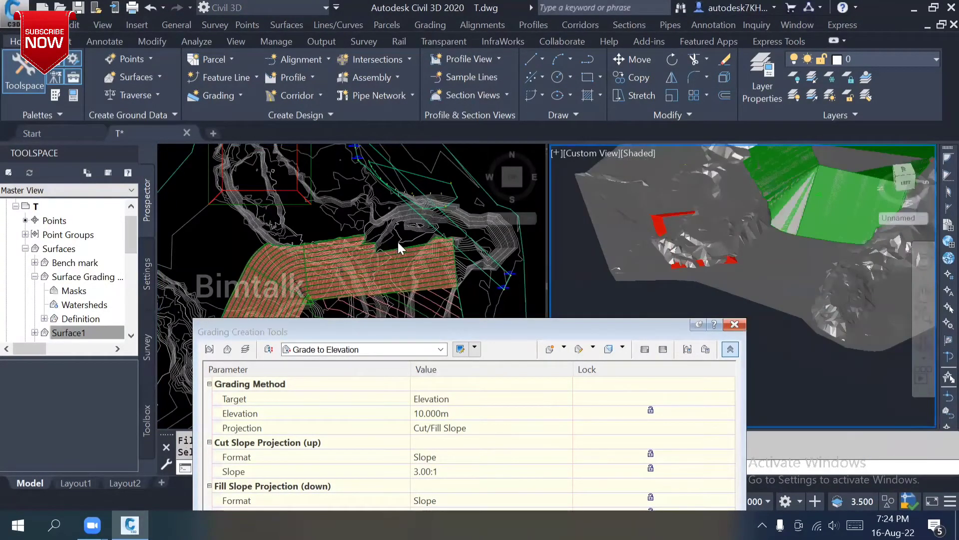
{"action": "left_click", "coordinate": [398, 242]}
{"action": "key", "text": "ctrl+z"}
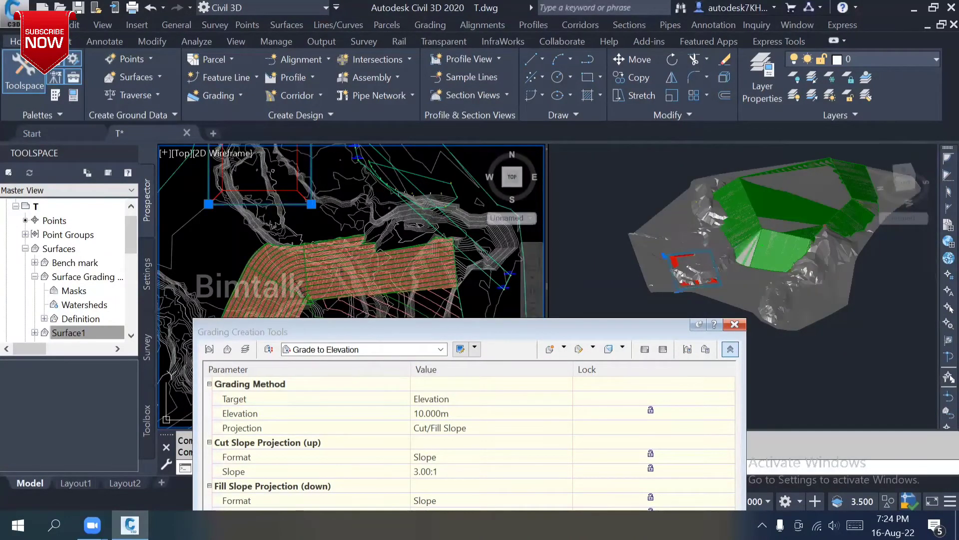
In the rectangle's elevation editor, set the elevation to 10 m at station 0+000.00 and 20 m at station 0+221.10
{"action": "left_click", "coordinate": [310, 178]}
{"action": "left_click", "coordinate": [570, 73]}
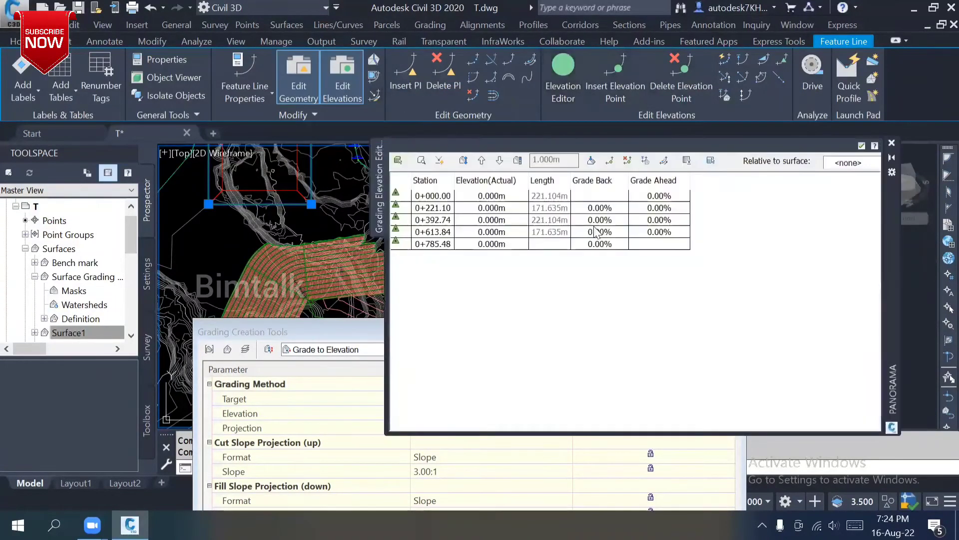
{"action": "left_click", "coordinate": [511, 200]}
{"action": "left_click", "coordinate": [510, 197]}
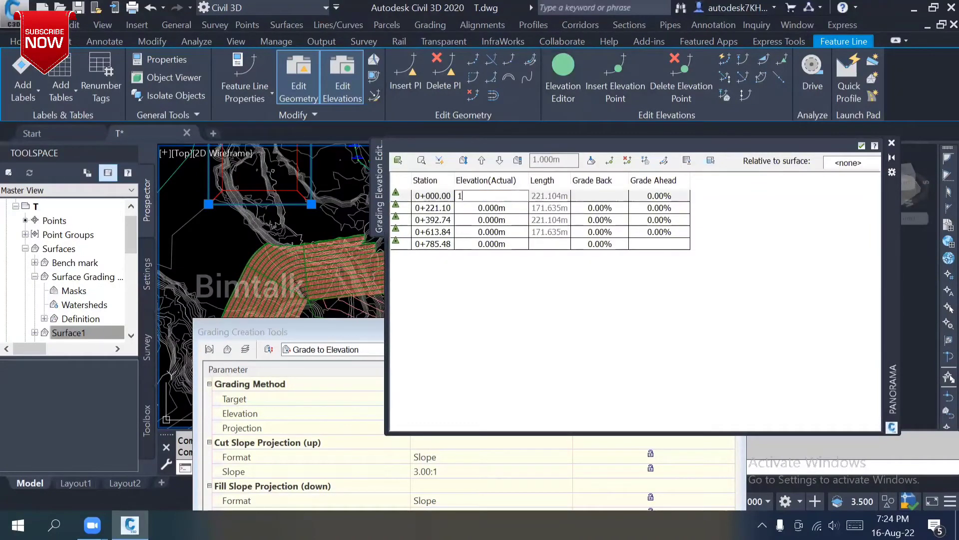
{"action": "type", "text": "10"}
{"action": "left_click", "coordinate": [510, 208]}
{"action": "type", "text": "20"}
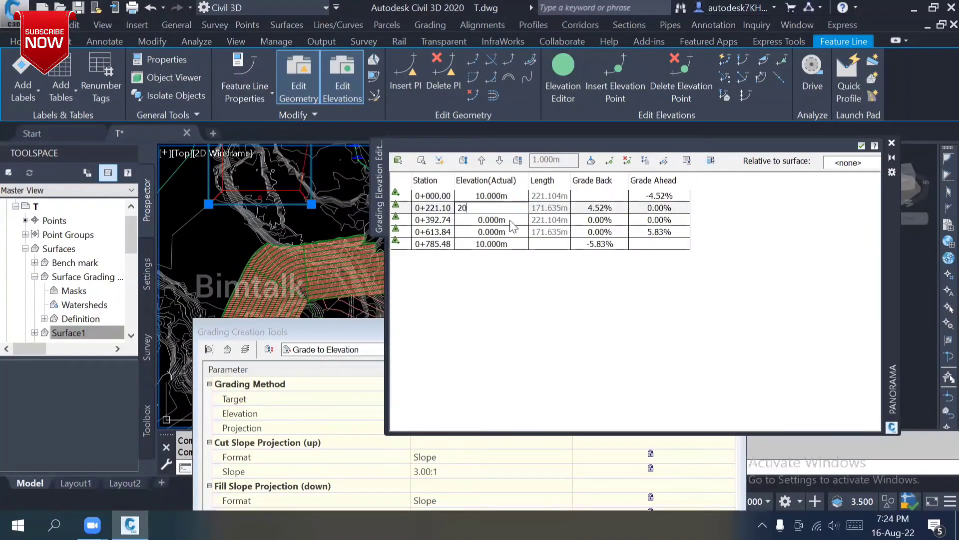
Set the rectangle's elevation to 30 m at station 0+613.84 and 50 m at station 0+392.74, and close the elevation editor
{"action": "left_click", "coordinate": [511, 223]}
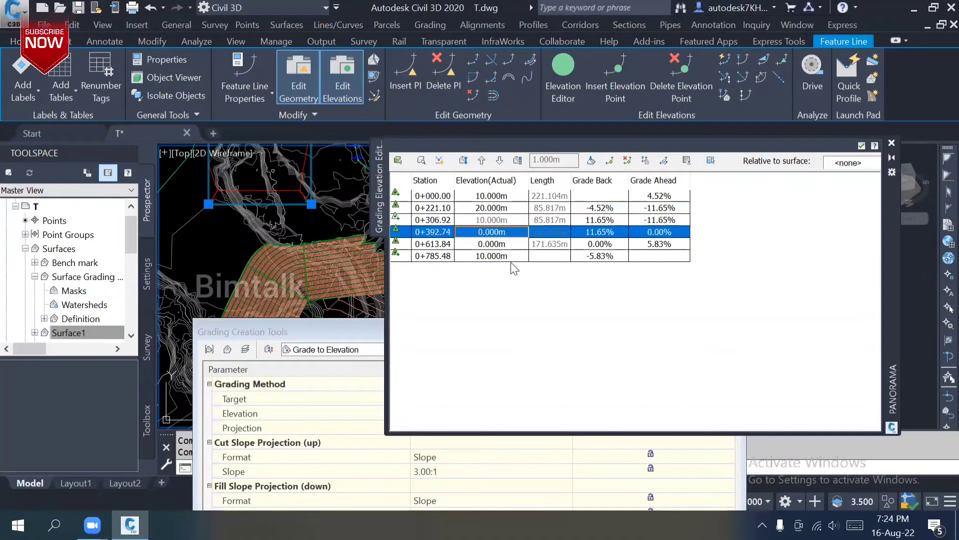
{"action": "left_click", "coordinate": [512, 244]}
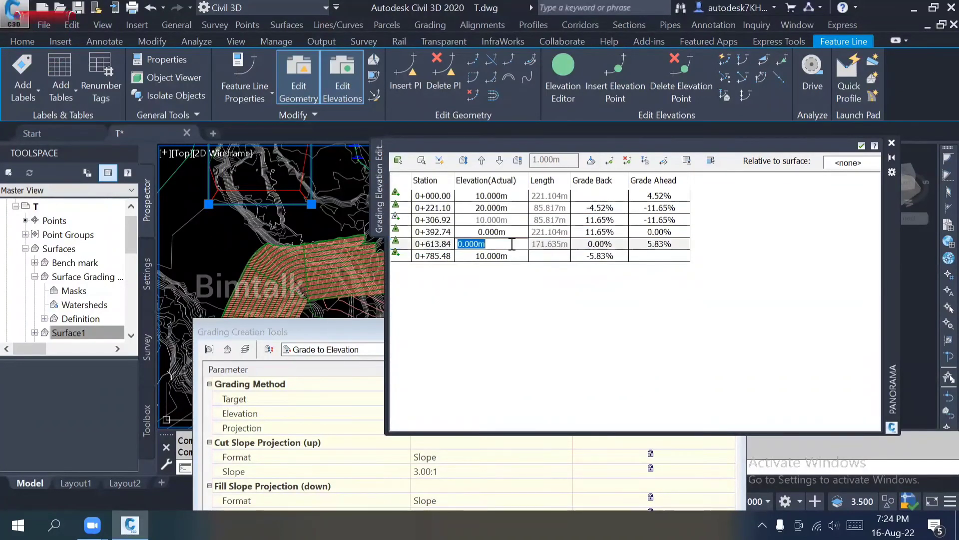
{"action": "type", "text": "30"}
{"action": "left_click", "coordinate": [534, 259]}
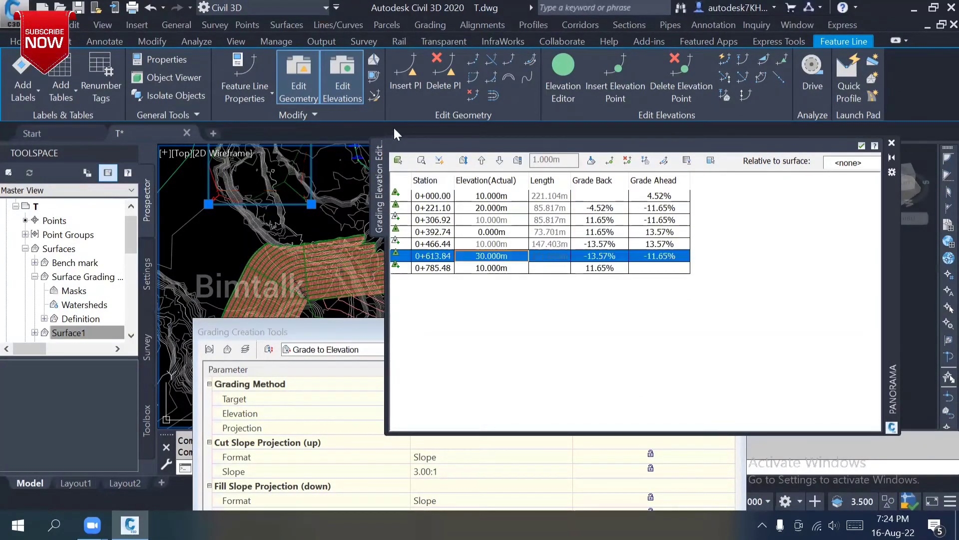
{"action": "left_click", "coordinate": [511, 232]}
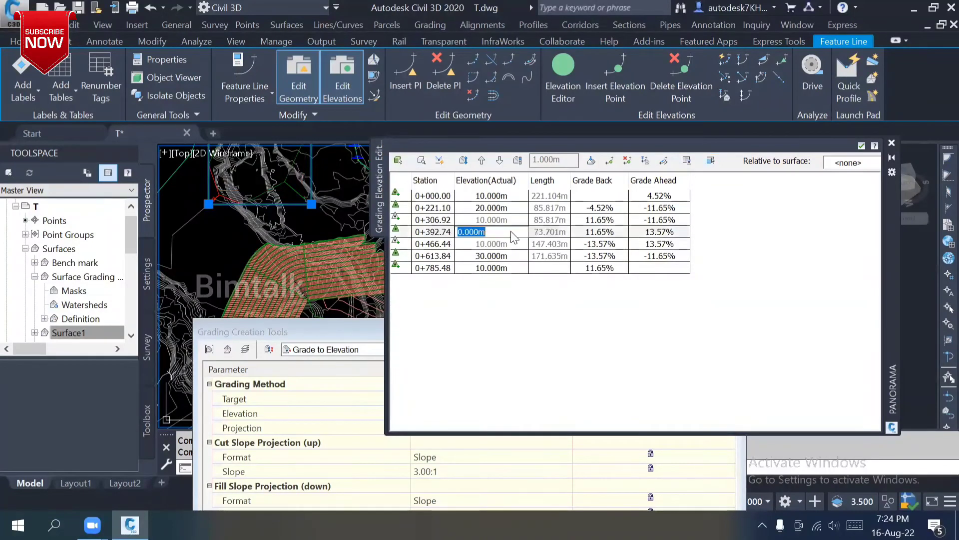
{"action": "key", "text": "Return"}
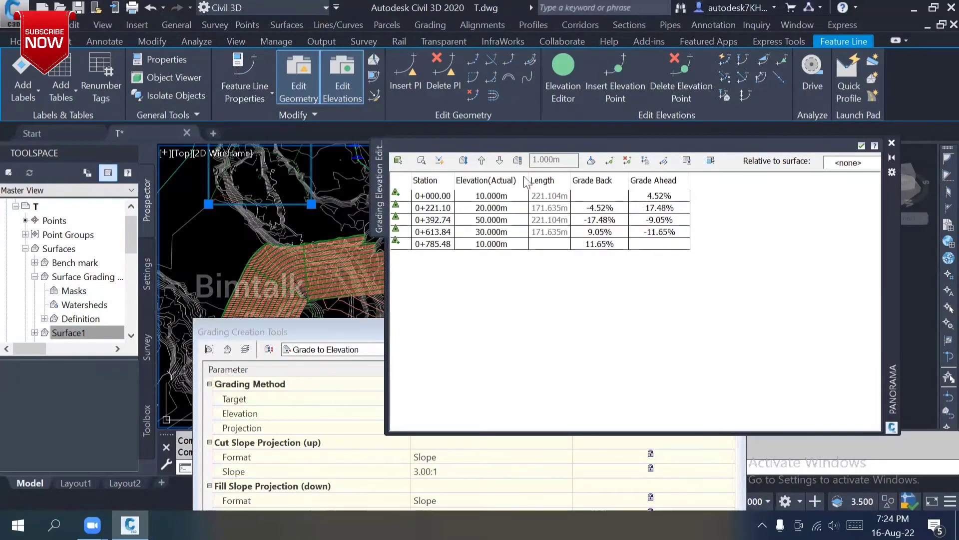
{"action": "left_click", "coordinate": [892, 143]}
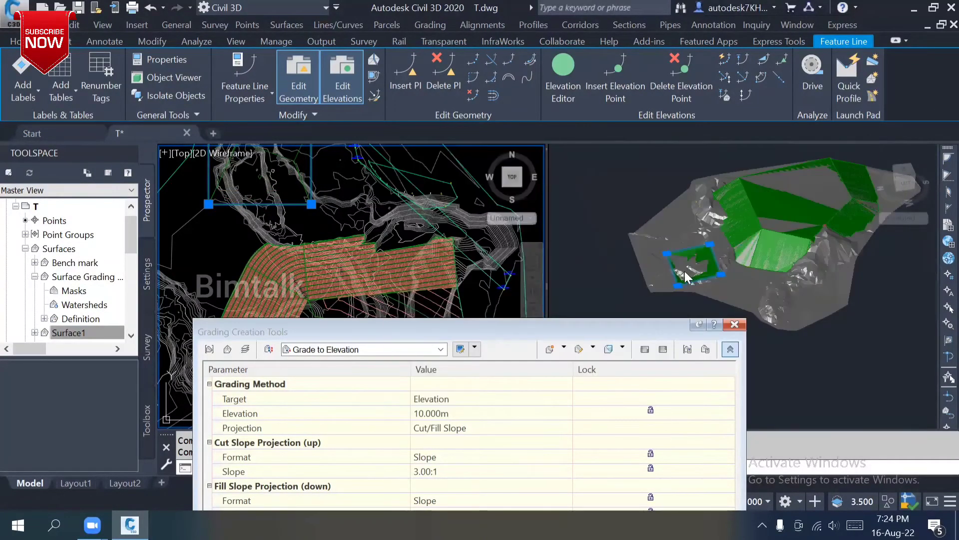
Inspect the reshaped grading in the 3D view and undo the rectangle's elevation edits and its inward grading
{"action": "key", "text": "Escape"}
{"action": "scroll", "coordinate": [697, 270], "scroll_direction": "up", "scroll_amount": 5}
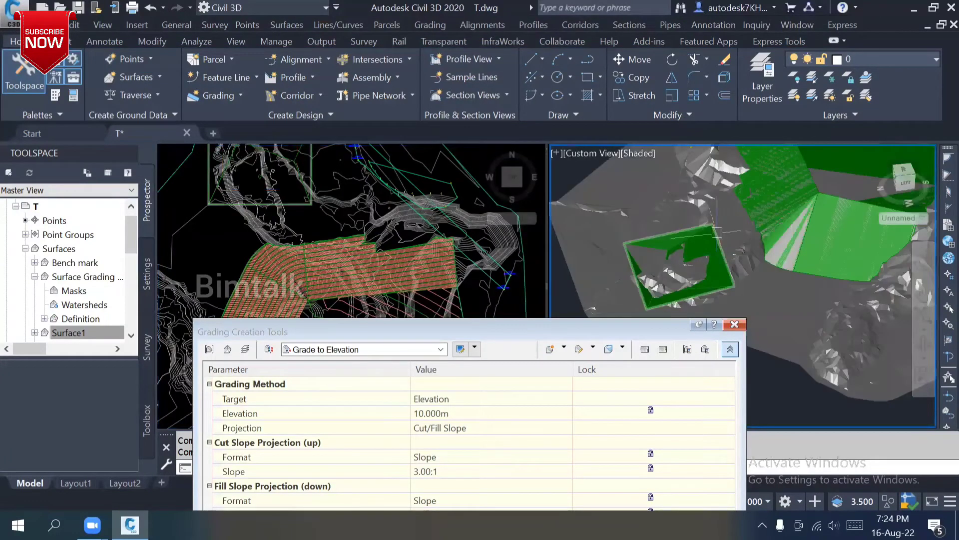
{"action": "middle_click_drag", "start_coordinate": [708, 240], "coordinate": [783, 250], "text": "shift"}
{"action": "scroll", "coordinate": [784, 251], "scroll_direction": "up", "scroll_amount": 3}
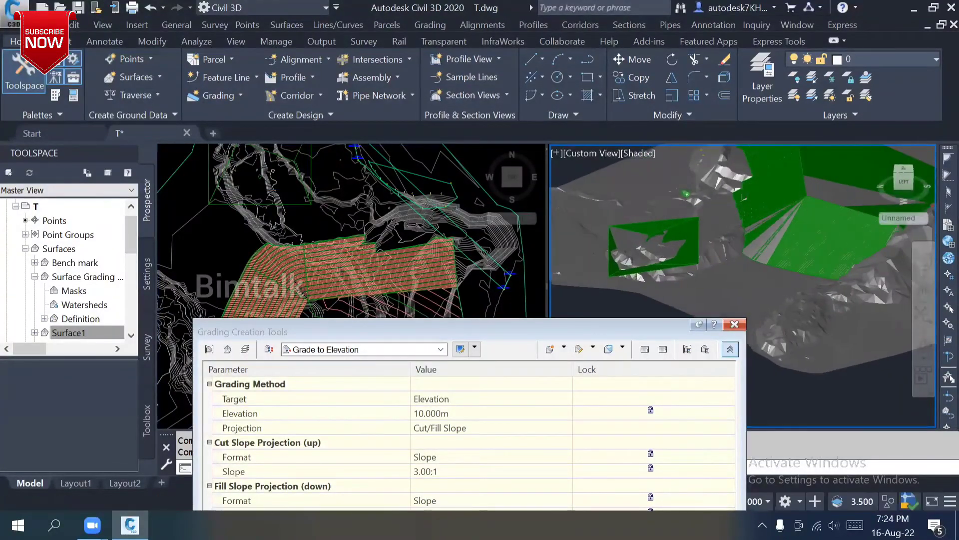
{"action": "left_click", "coordinate": [310, 223]}
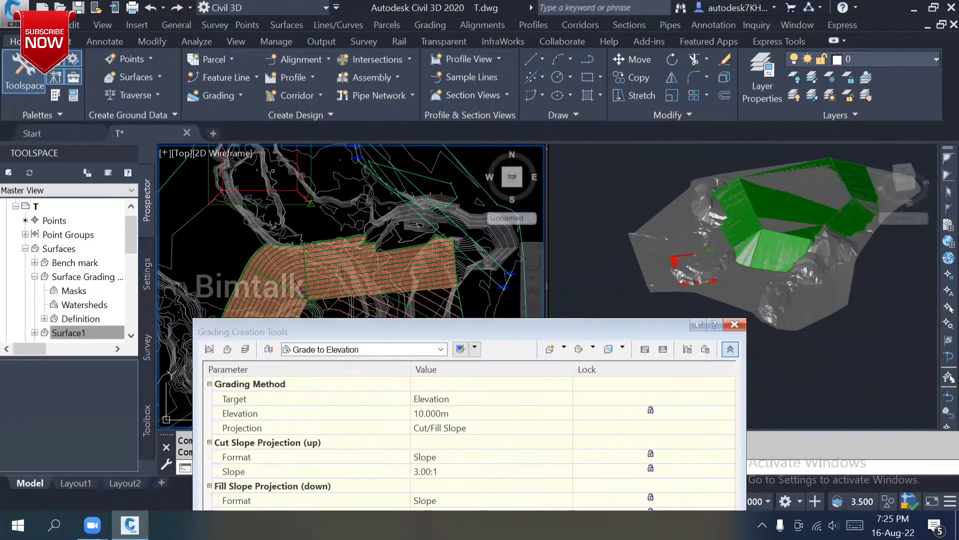
{"action": "scroll", "coordinate": [545, 278], "scroll_direction": "down", "scroll_amount": 2}
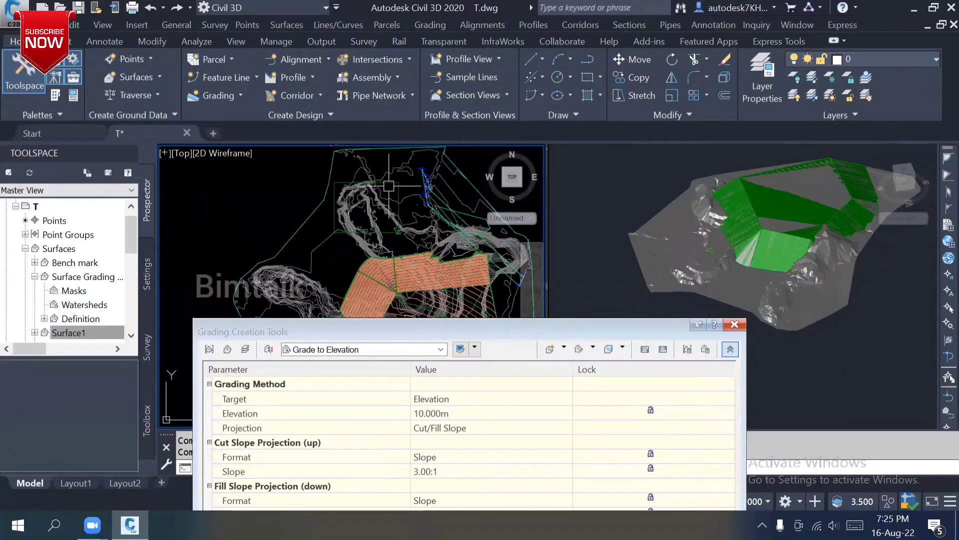
Set the rectangular feature line's elevations at stations 0+000.00 and 0+221.10 to 80 m
{"action": "left_click", "coordinate": [414, 198]}
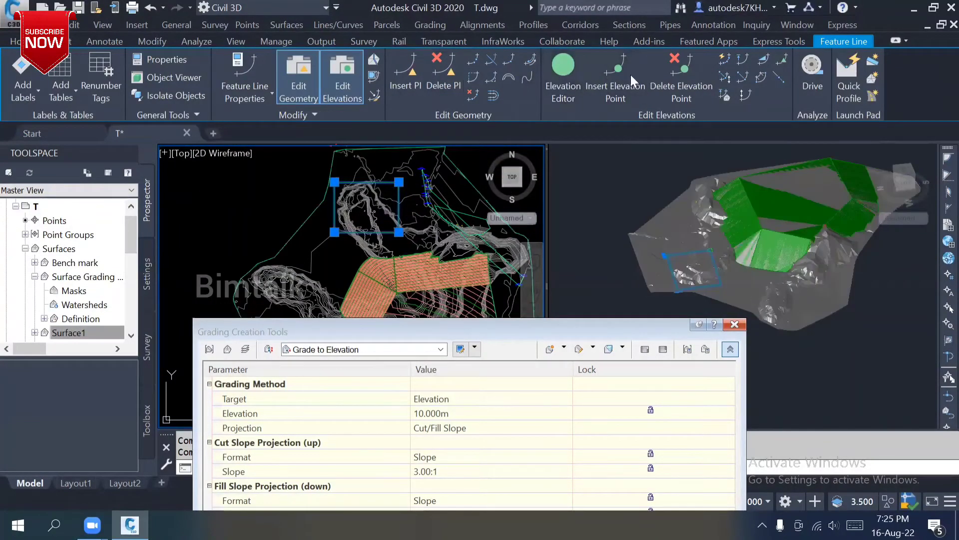
{"action": "left_click", "coordinate": [570, 82]}
{"action": "left_click", "coordinate": [510, 199]}
{"action": "left_click", "coordinate": [510, 199]}
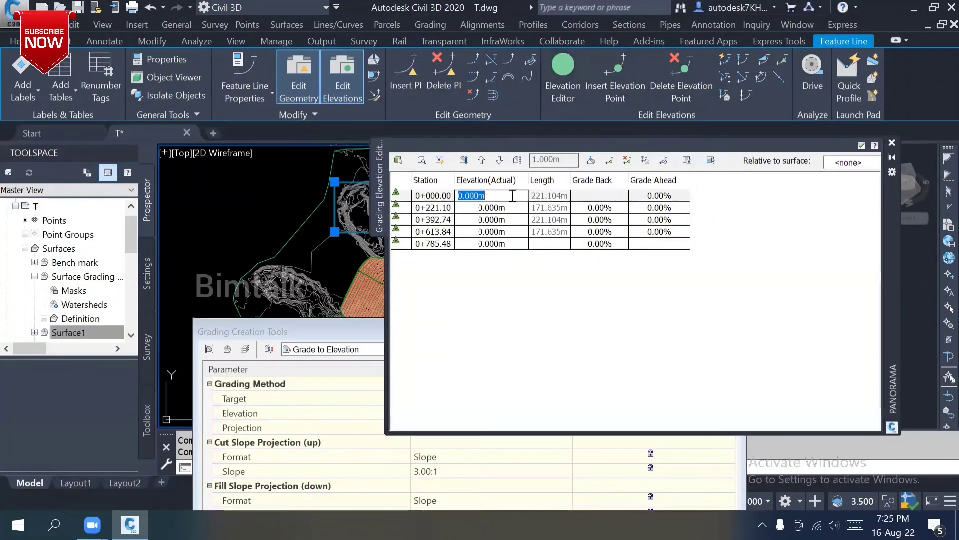
{"action": "type", "text": "80"}
{"action": "left_click", "coordinate": [510, 209]}
{"action": "left_click", "coordinate": [510, 208]}
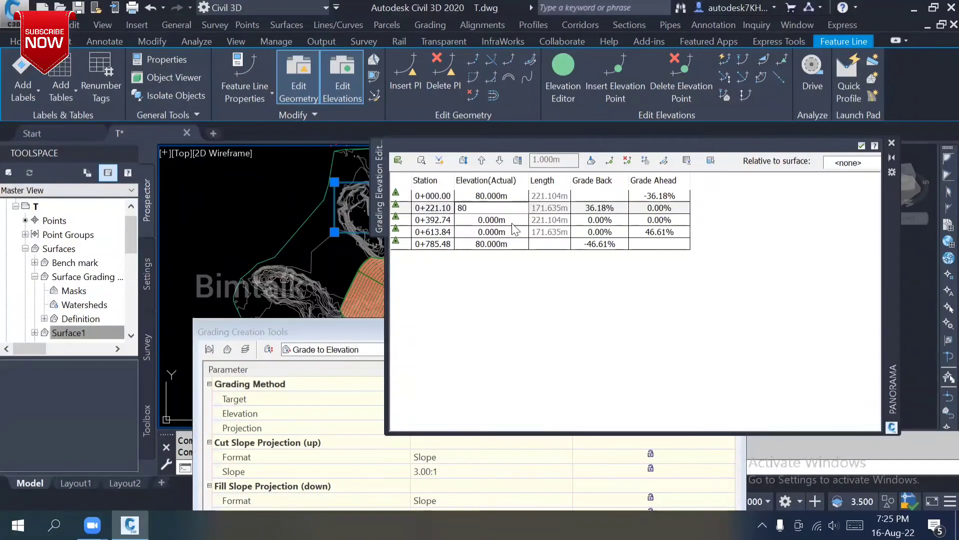
{"action": "type", "text": "80"}
Set the rectangle's elevation to 70 m at station 0+392.74 and 80 m at station 0+613.84, and close the elevation editor
{"action": "left_click", "coordinate": [513, 220]}
{"action": "left_click", "coordinate": [514, 220]}
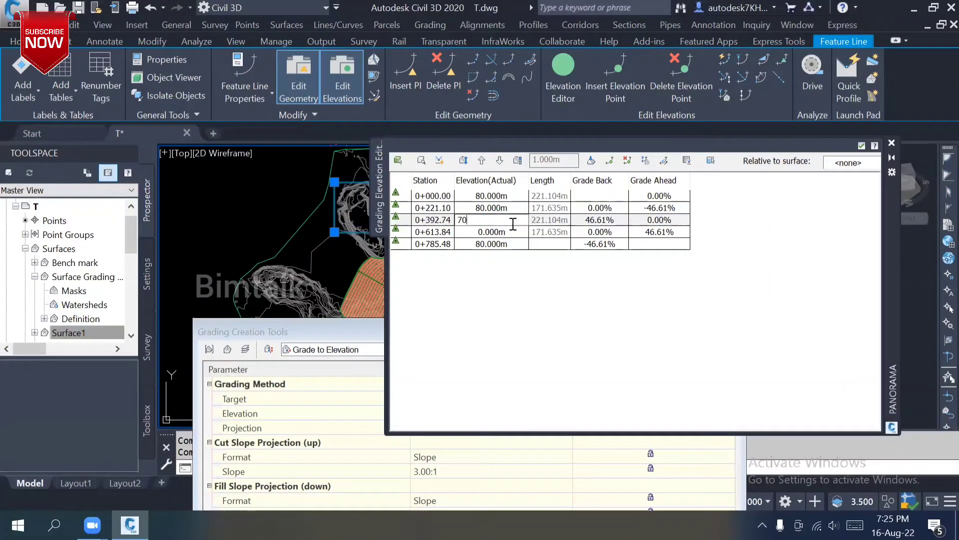
{"action": "left_click", "coordinate": [512, 231]}
{"action": "left_click", "coordinate": [512, 231]}
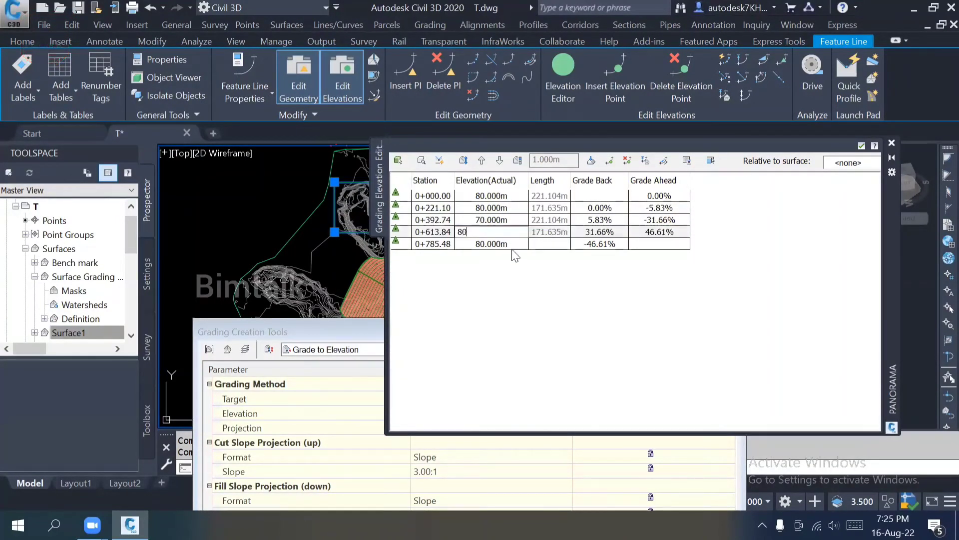
{"action": "type", "text": "80"}
{"action": "left_click", "coordinate": [513, 243]}
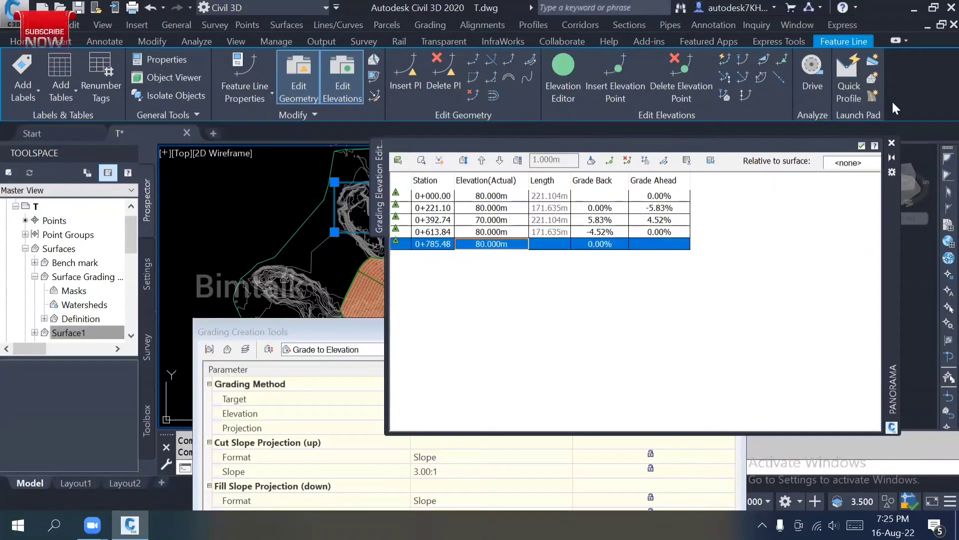
{"action": "left_click", "coordinate": [892, 144]}
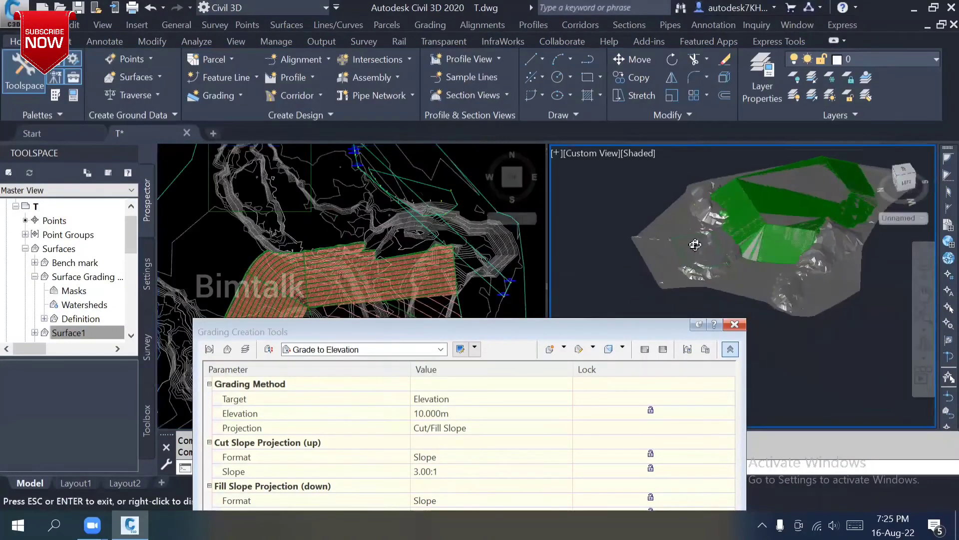
Inspect the raised rectangular feature line against the terrain in the 3D view and return to the plan view
{"action": "scroll", "coordinate": [695, 245], "scroll_direction": "up", "scroll_amount": 6}
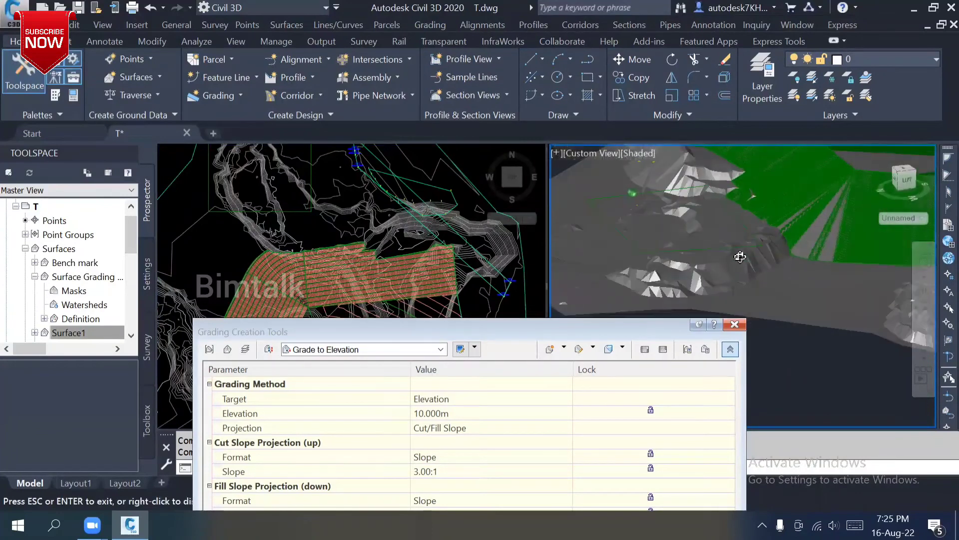
{"action": "middle_click_drag", "start_coordinate": [740, 256], "coordinate": [720, 250], "text": "shift"}
{"action": "left_click", "coordinate": [194, 227]}
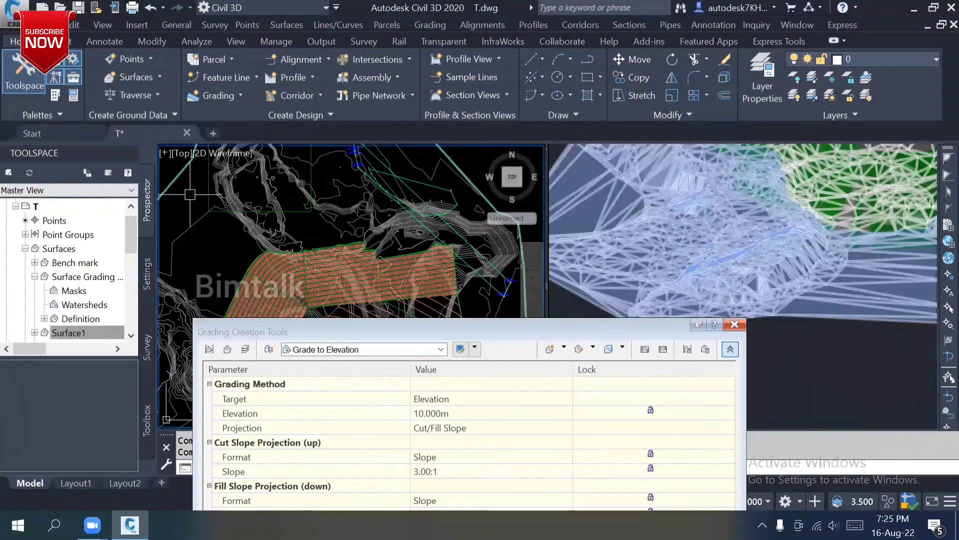
Grade the rectangular feature line outward to elevation 10 m, using a 3:1 cut slope and a 4:1 fill slope
{"action": "scroll", "coordinate": [194, 227], "scroll_direction": "up", "scroll_amount": 2}
{"action": "left_click", "coordinate": [564, 349]}
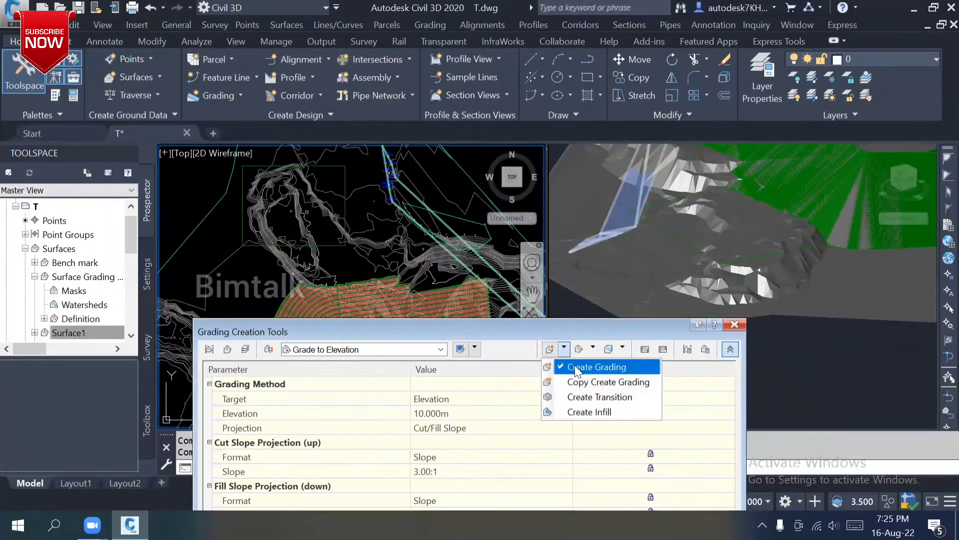
{"action": "left_click", "coordinate": [575, 366]}
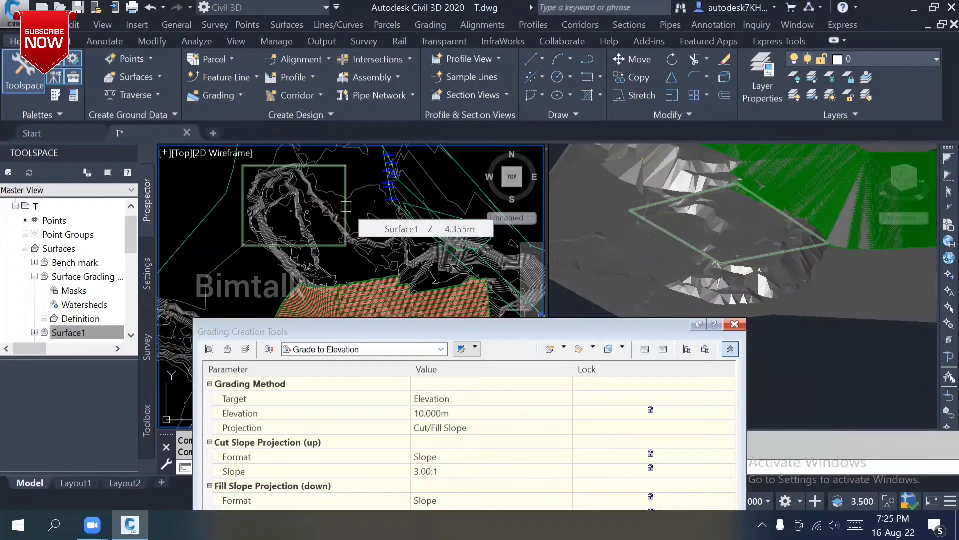
{"action": "left_click", "coordinate": [346, 206]}
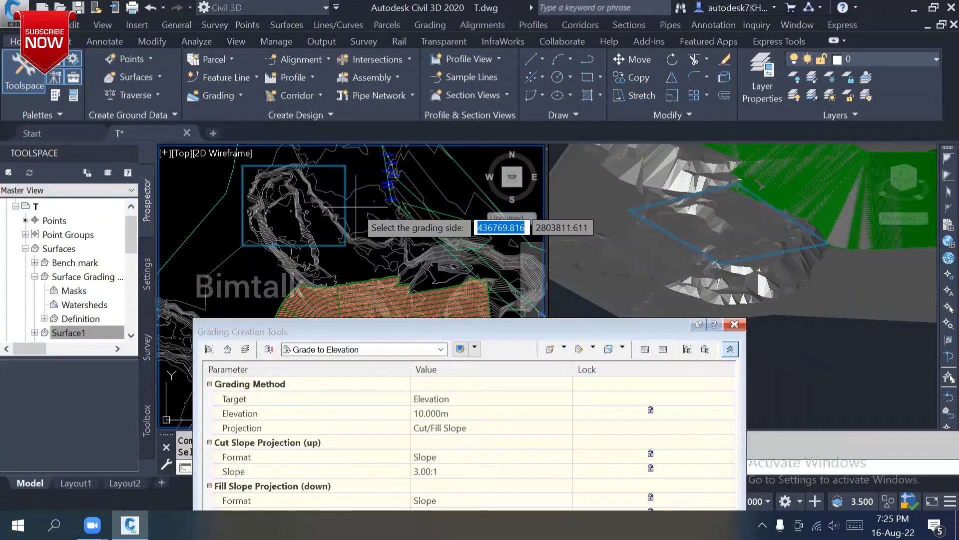
{"action": "left_click", "coordinate": [355, 203]}
{"action": "key", "text": "Return"}
{"action": "key", "text": "Return"}
{"action": "key", "text": "Return"}
{"action": "key", "text": "Return"}
{"action": "key", "text": "Return"}
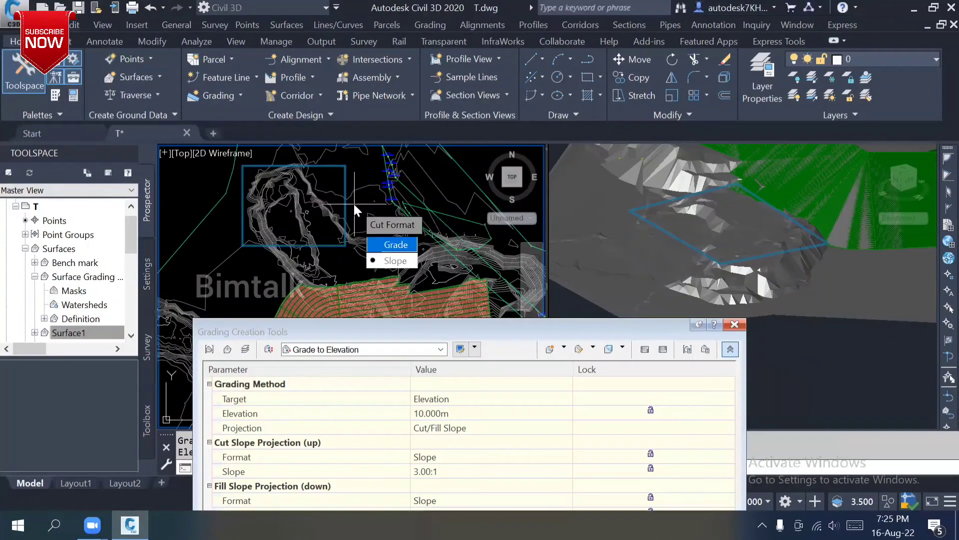
{"action": "key", "text": "Return"}
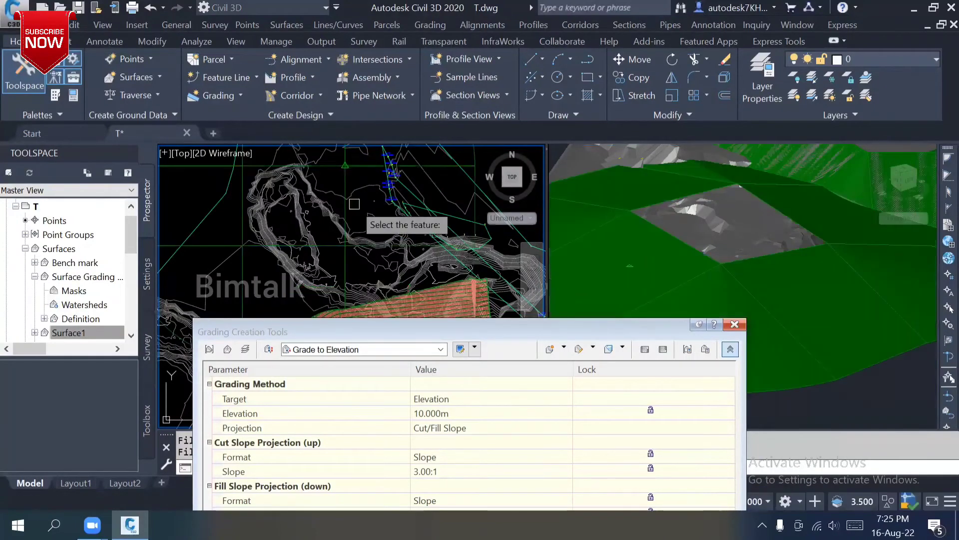
Examine the rectangle's outward grading in the 3D view and close the grading creation tools
{"action": "left_click", "coordinate": [893, 381]}
{"action": "scroll", "coordinate": [844, 295], "scroll_direction": "down", "scroll_amount": 5}
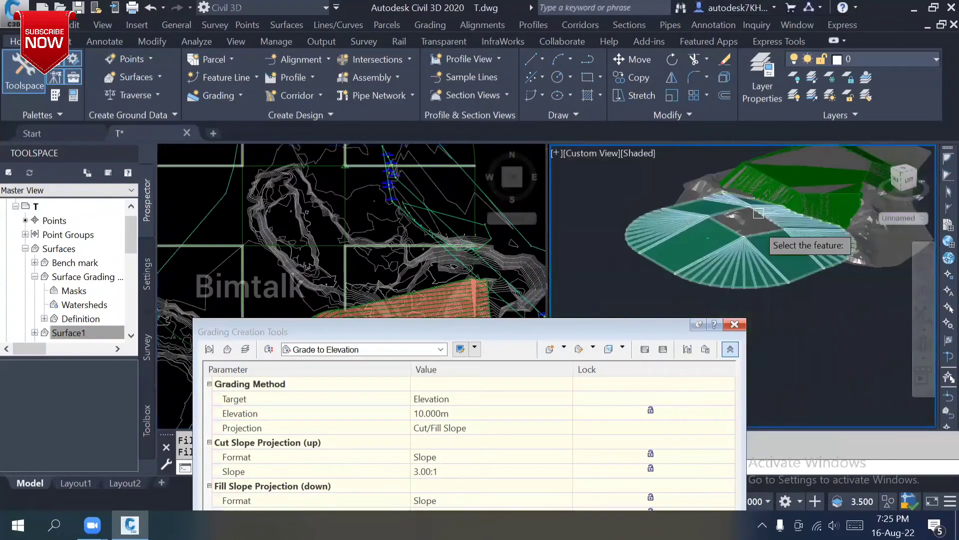
{"action": "left_click", "coordinate": [848, 338]}
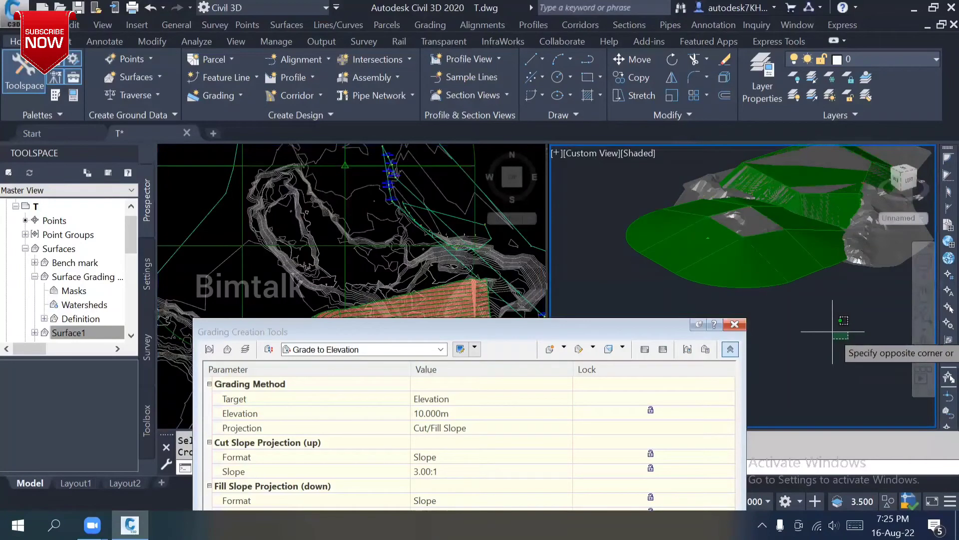
{"action": "left_click", "coordinate": [795, 246]}
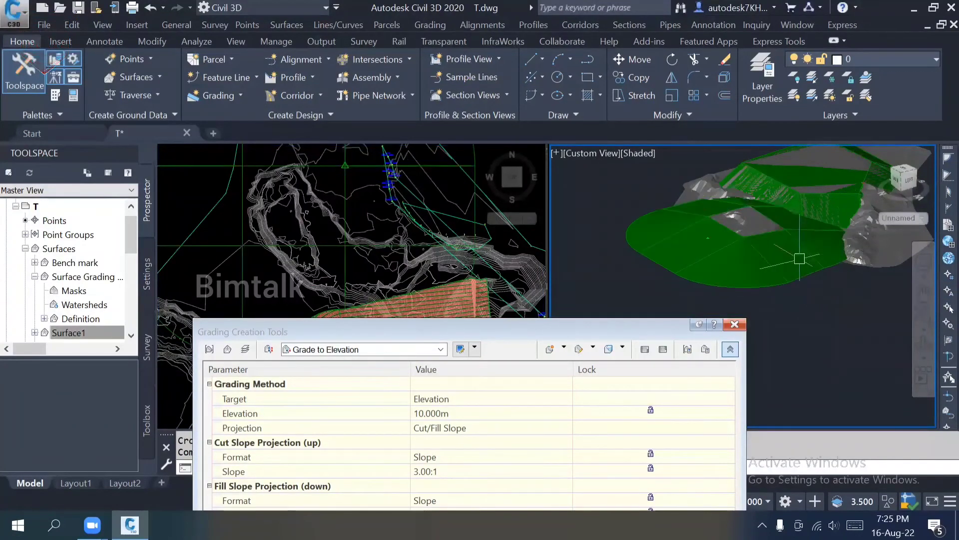
{"action": "key", "text": "Escape"}
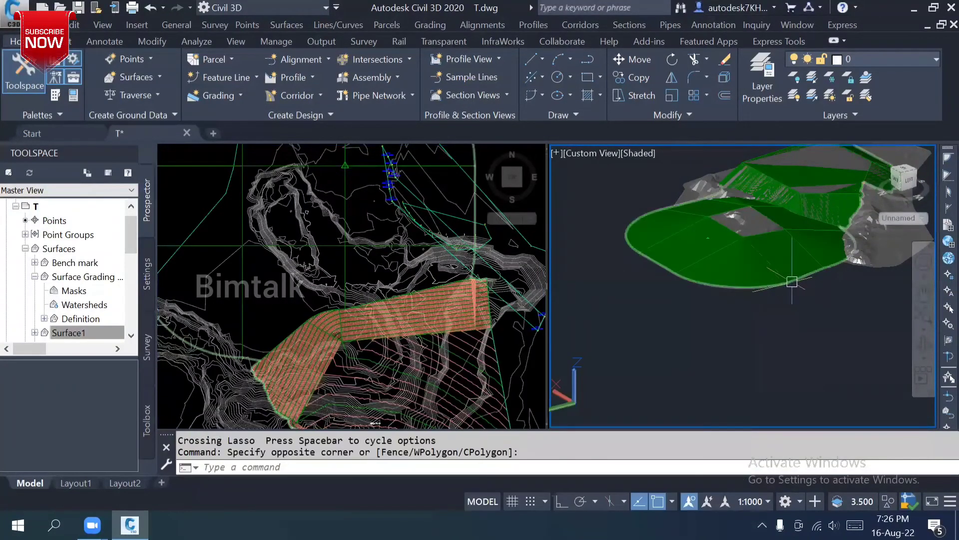
Edit the rectangle's grading to target elevation 2 m, keeping its cut and fill slopes, and deselect it
{"action": "left_click", "coordinate": [740, 286]}
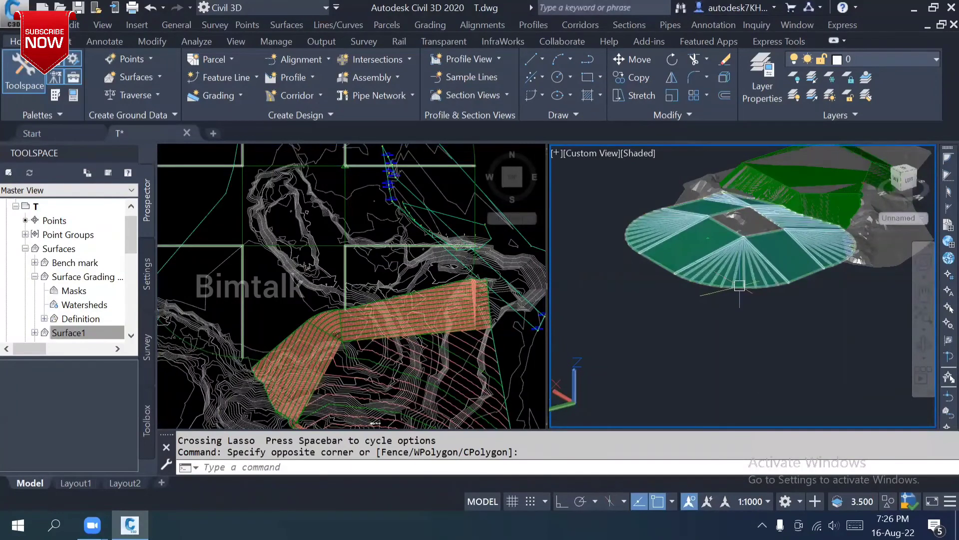
{"action": "left_click", "coordinate": [745, 287]}
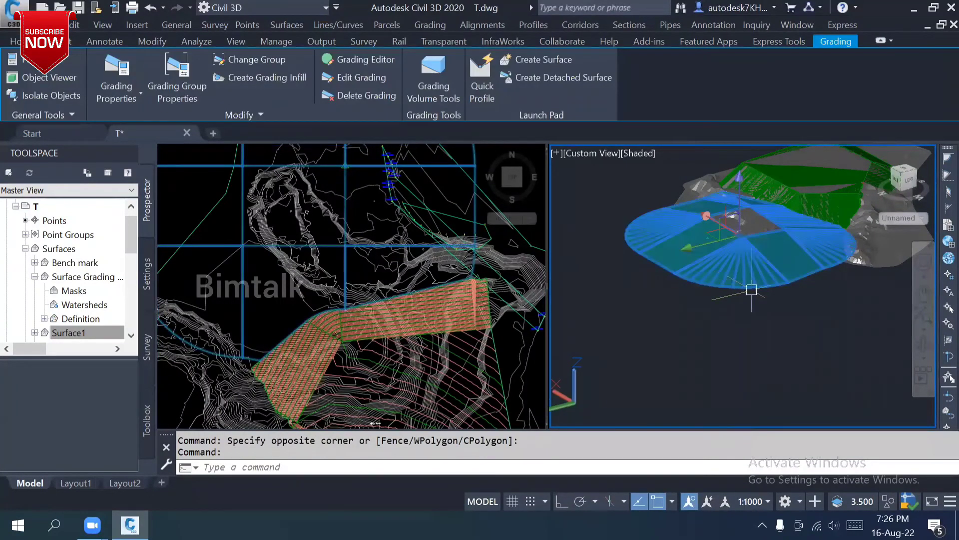
{"action": "left_click", "coordinate": [354, 76]}
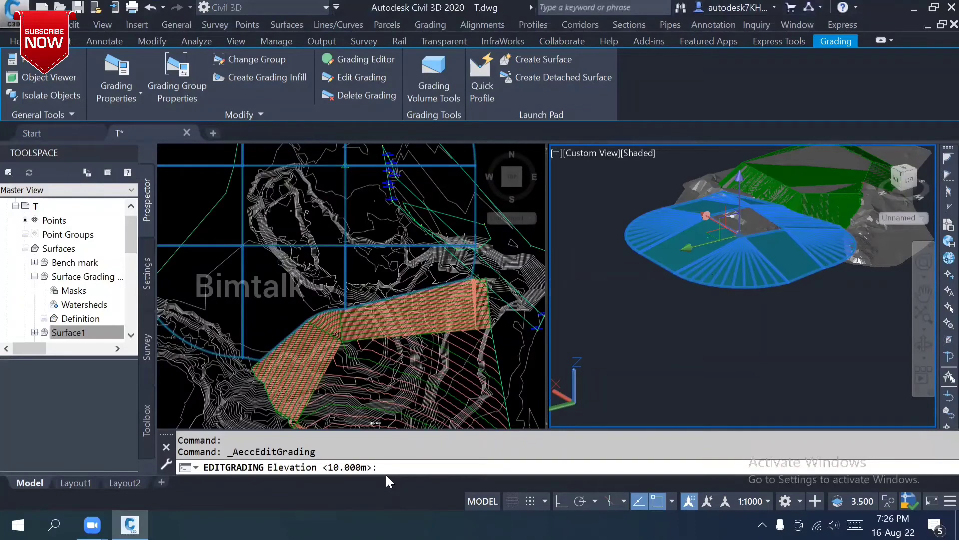
{"action": "key", "text": "Return"}
{"action": "key", "text": "Return"}
{"action": "key", "text": "Return"}
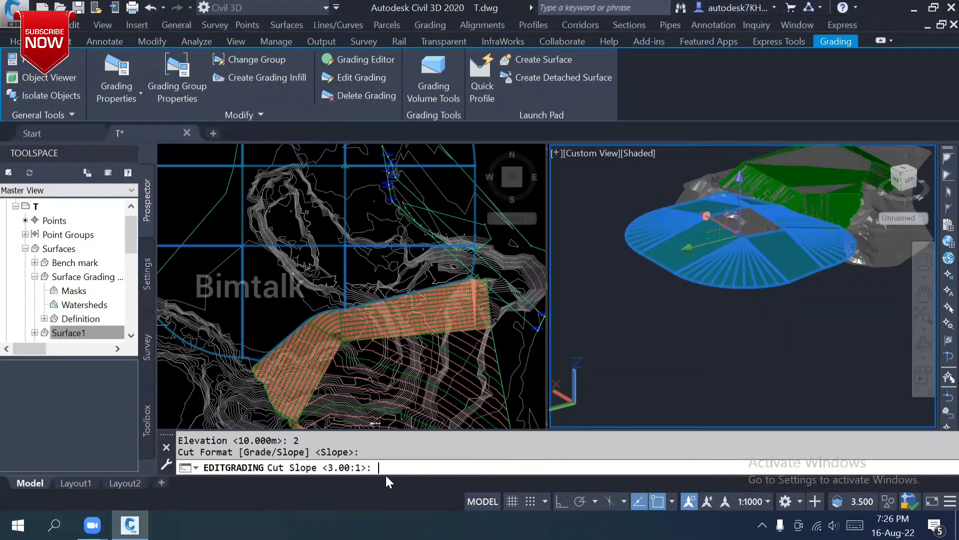
{"action": "key", "text": "Return"}
{"action": "key", "text": "Return"}
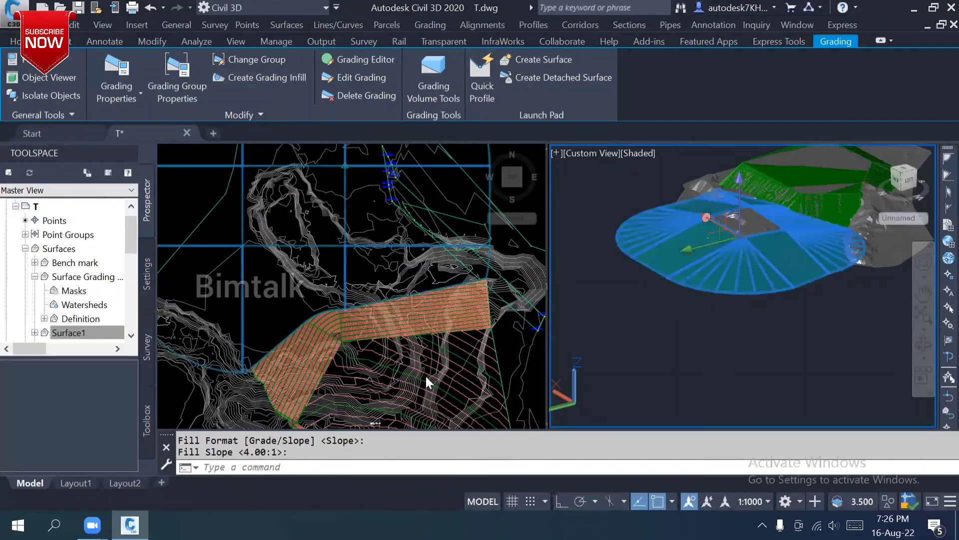
{"action": "scroll", "coordinate": [626, 191], "scroll_direction": "down", "scroll_amount": 5}
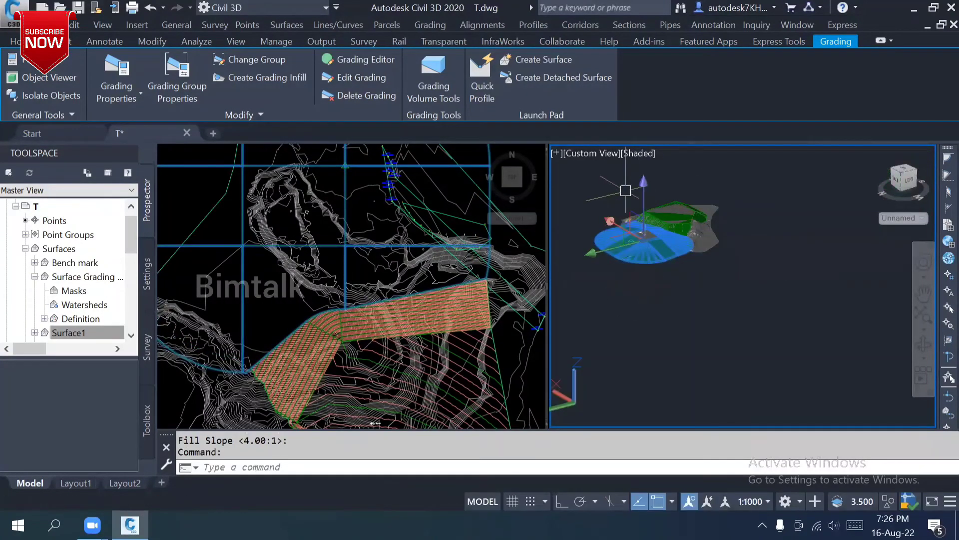
{"action": "key", "text": "Escape"}
{"action": "key", "text": "Escape"}
Edit the rectangle's grading again, keeping the 2 m target elevation and setting a cut slope of 2:1
{"action": "left_click", "coordinate": [428, 256]}
{"action": "scroll", "coordinate": [363, 191], "scroll_direction": "down", "scroll_amount": 5}
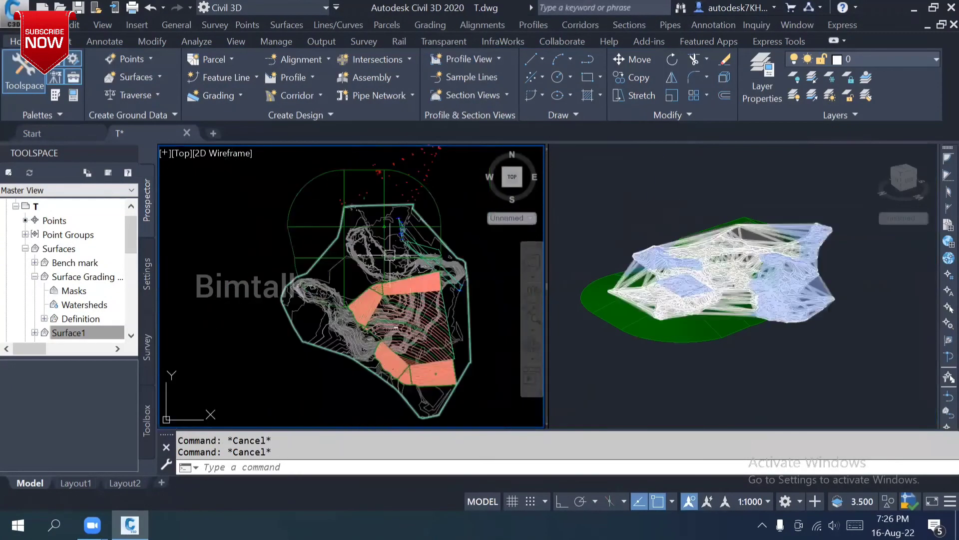
{"action": "scroll", "coordinate": [363, 191], "scroll_direction": "up", "scroll_amount": 3}
{"action": "left_click", "coordinate": [364, 195]}
{"action": "scroll", "coordinate": [364, 198], "scroll_direction": "up", "scroll_amount": 4}
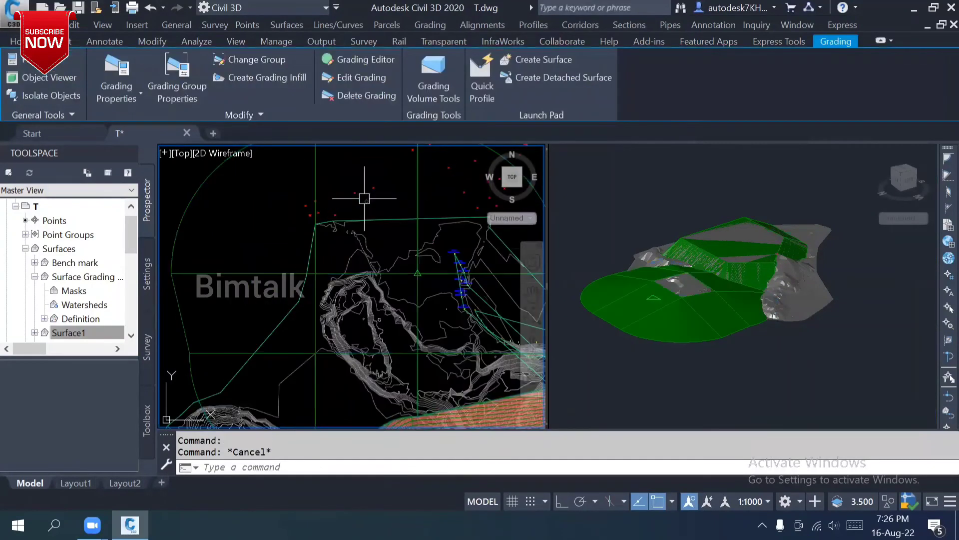
{"action": "key", "text": "Escape"}
{"action": "left_click", "coordinate": [365, 201]}
{"action": "scroll", "coordinate": [378, 180], "scroll_direction": "down", "scroll_amount": 4}
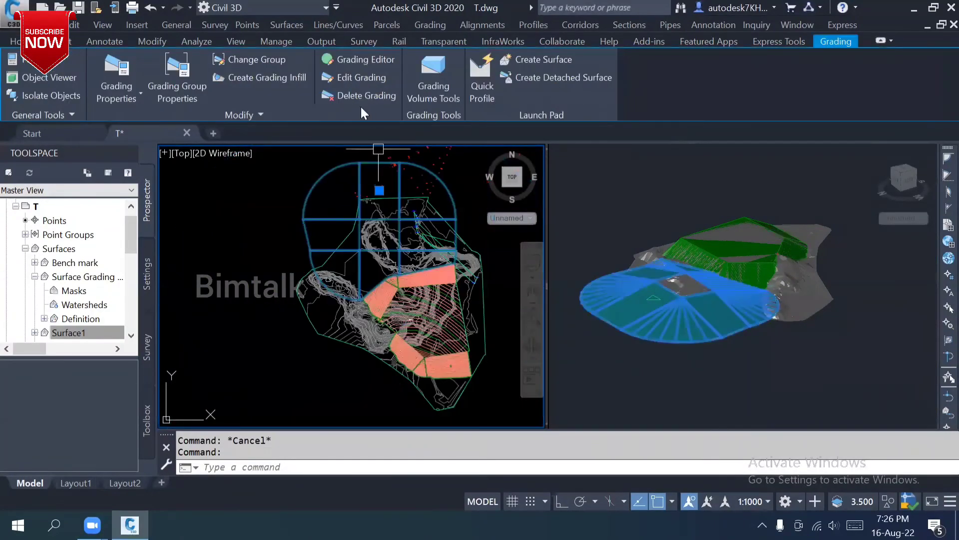
{"action": "left_click", "coordinate": [352, 75]}
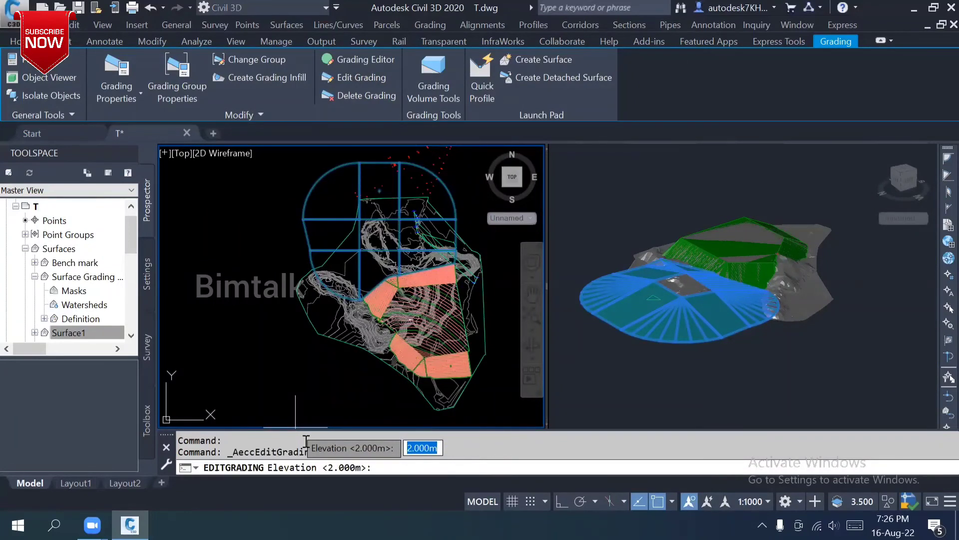
{"action": "key", "text": "Return"}
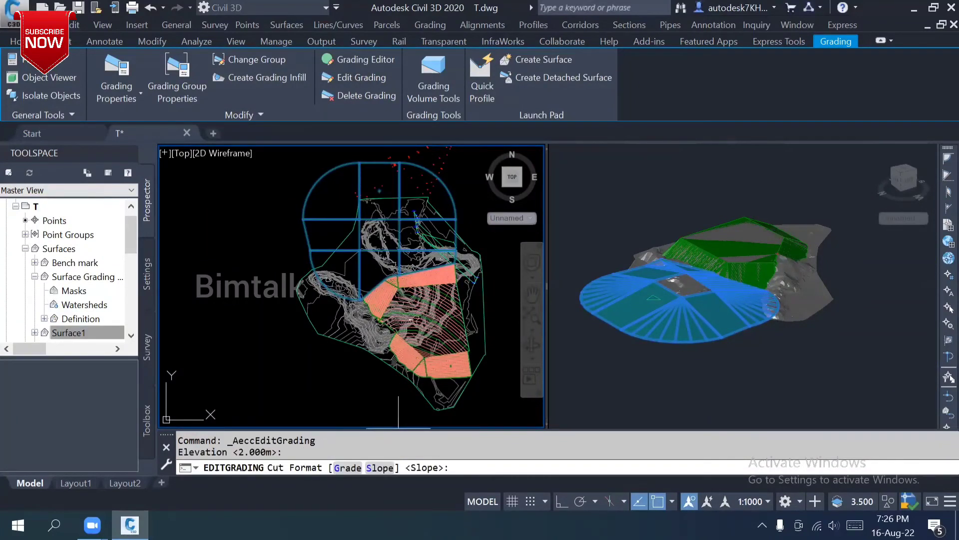
{"action": "type", "text": "S"}
{"action": "key", "text": "Return"}
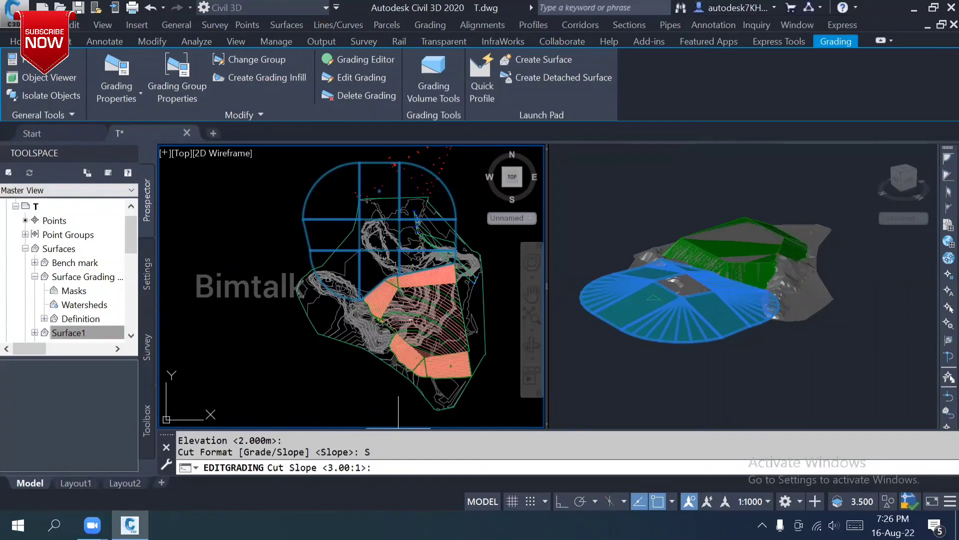
{"action": "type", "text": "2:1"}
{"action": "key", "text": "Return"}
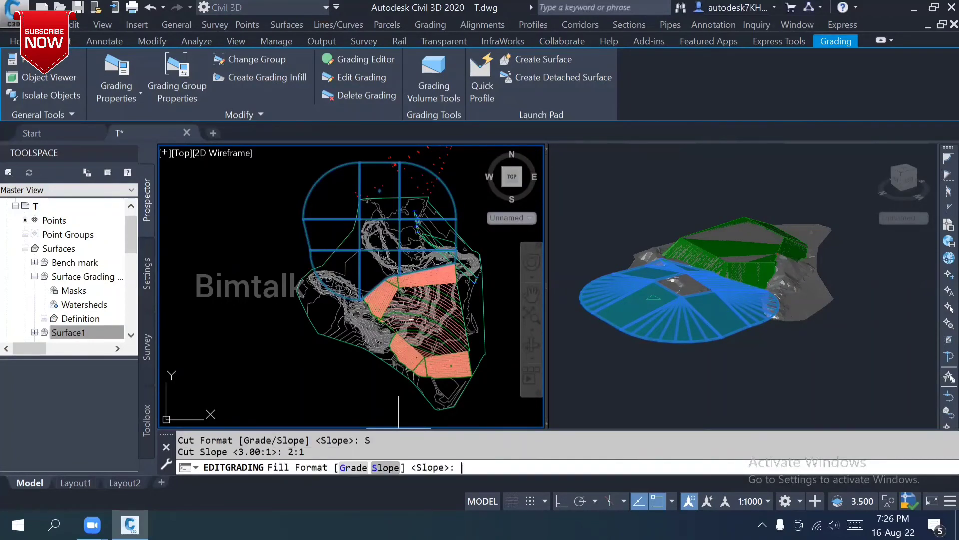
Set the grading's fill slope to 2:1 and check the reshaped grading in the 3D view
{"action": "key", "text": "Return"}
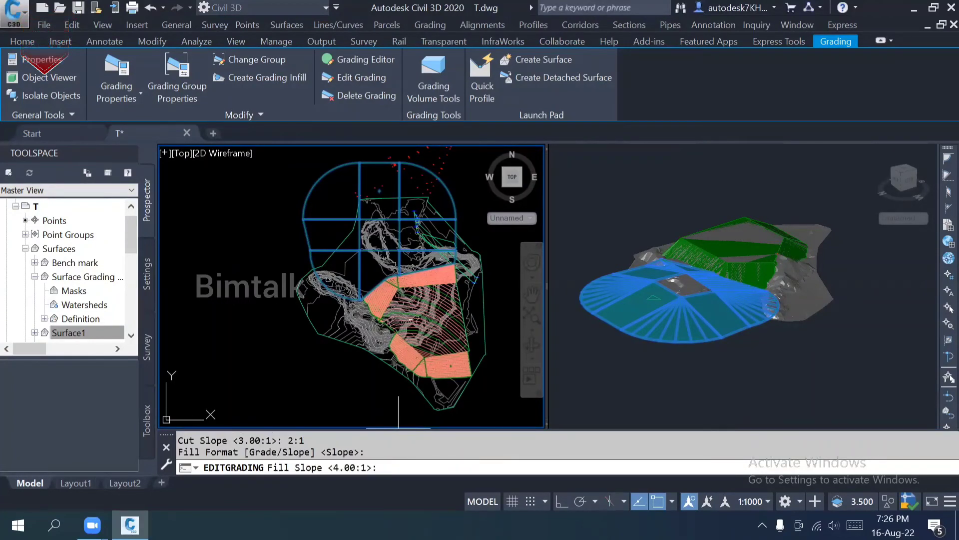
{"action": "type", "text": "2:1"}
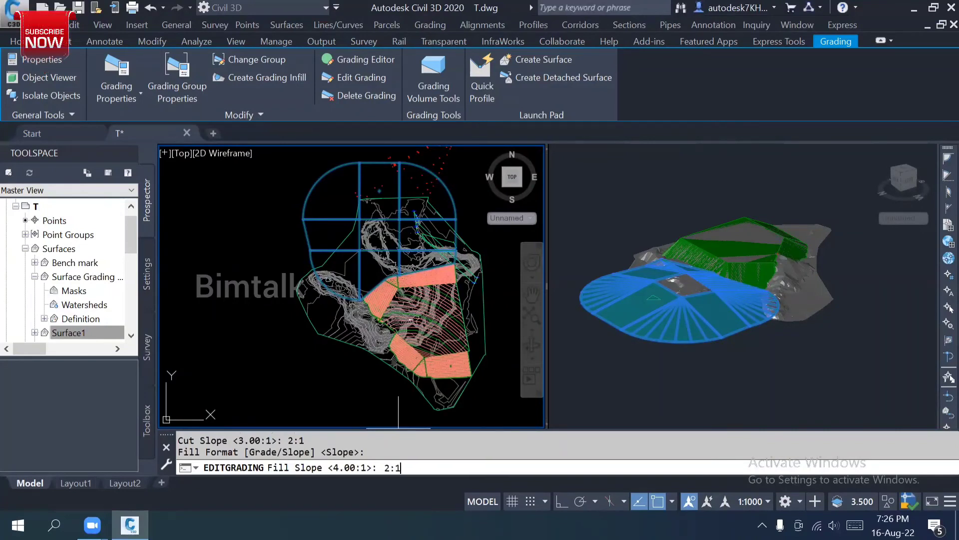
{"action": "key", "text": "Return"}
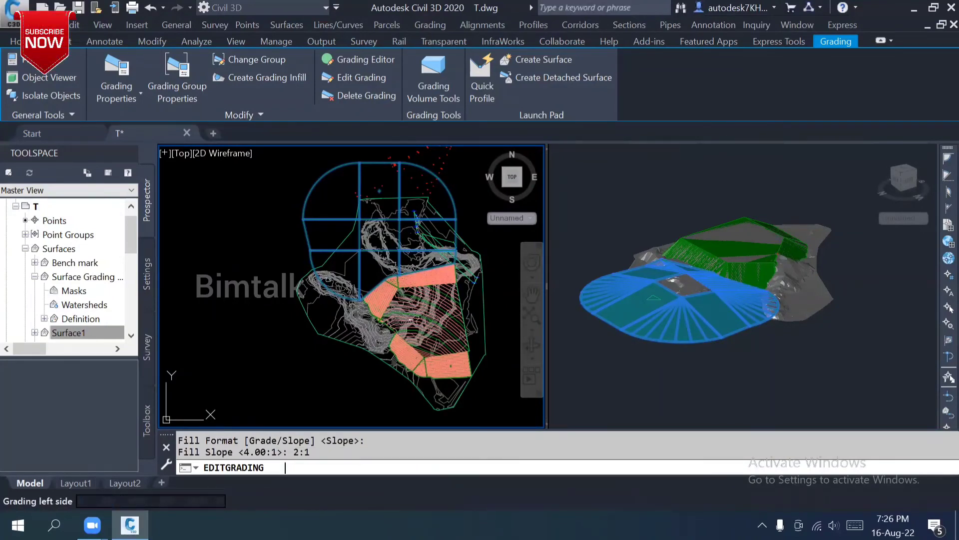
{"action": "left_click", "coordinate": [719, 320]}
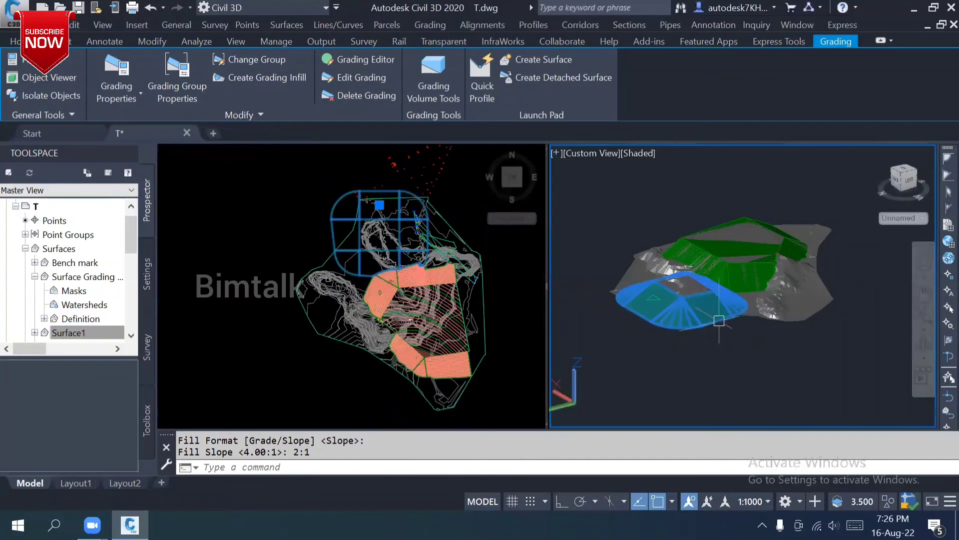
{"action": "middle_click_drag", "start_coordinate": [719, 320], "coordinate": [680, 330], "text": "shift"}
{"action": "key", "text": "Escape"}
{"action": "key", "text": "Escape"}
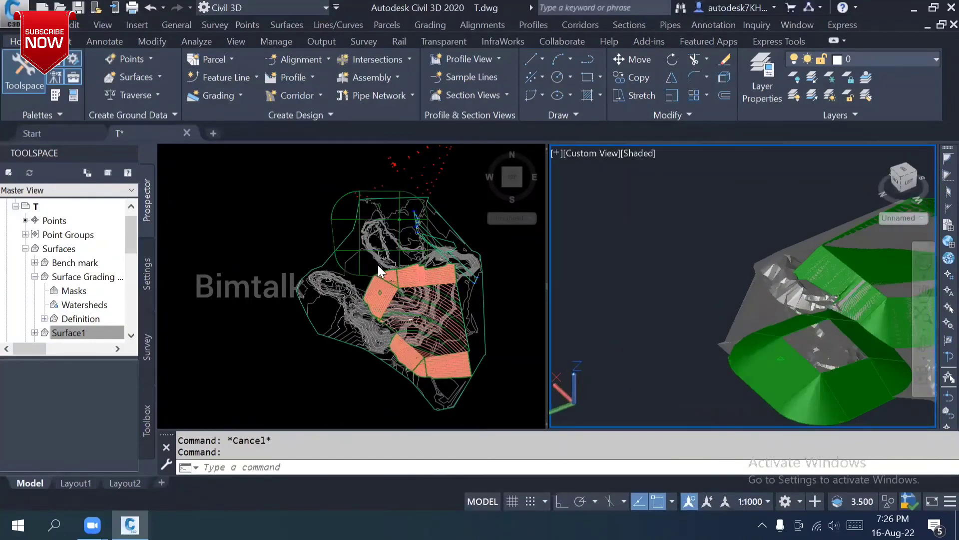
Create a grading infill in the open area inside the rectangular feature line
{"action": "left_click", "coordinate": [316, 190]}
{"action": "scroll", "coordinate": [379, 205], "scroll_direction": "up", "scroll_amount": 2}
{"action": "left_click", "coordinate": [381, 205]}
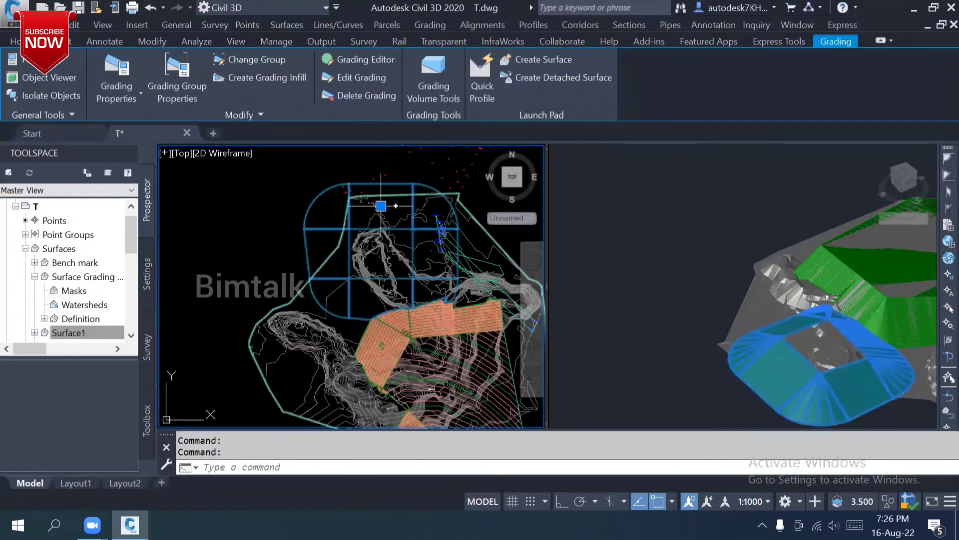
{"action": "left_click", "coordinate": [265, 78]}
{"action": "left_click", "coordinate": [380, 241]}
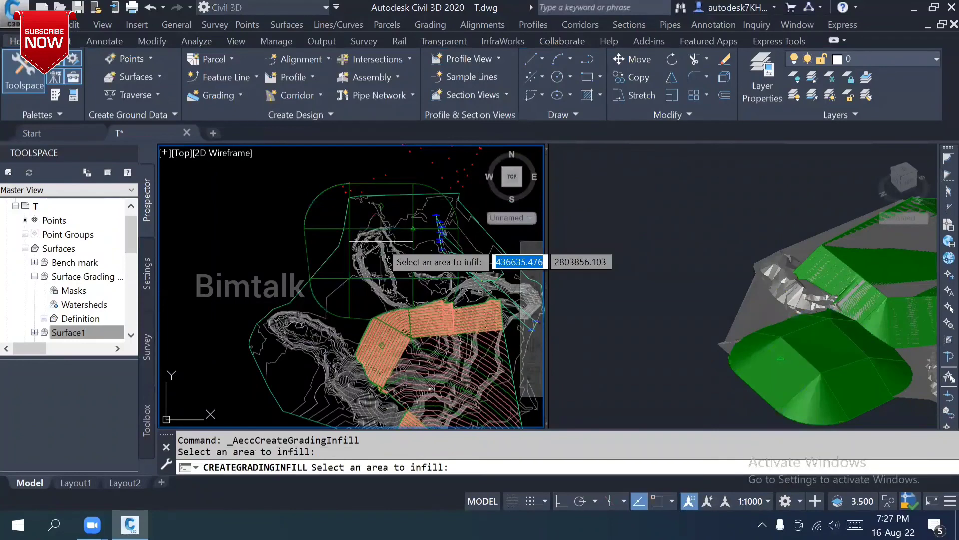
{"action": "key", "text": "Escape"}
Examine the infilled rectangular grading and the neighbouring gradings in the 3D view
{"action": "left_click", "coordinate": [643, 311]}
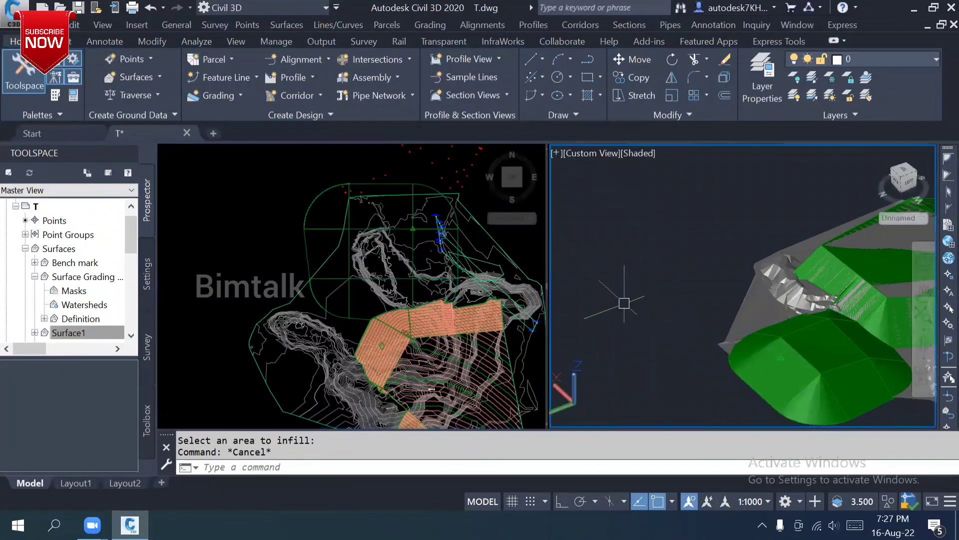
{"action": "scroll", "coordinate": [635, 310], "scroll_direction": "down", "scroll_amount": 3}
{"action": "middle_click_drag", "start_coordinate": [700, 310], "coordinate": [749, 315], "text": "shift"}
{"action": "scroll", "coordinate": [750, 315], "scroll_direction": "up", "scroll_amount": 5}
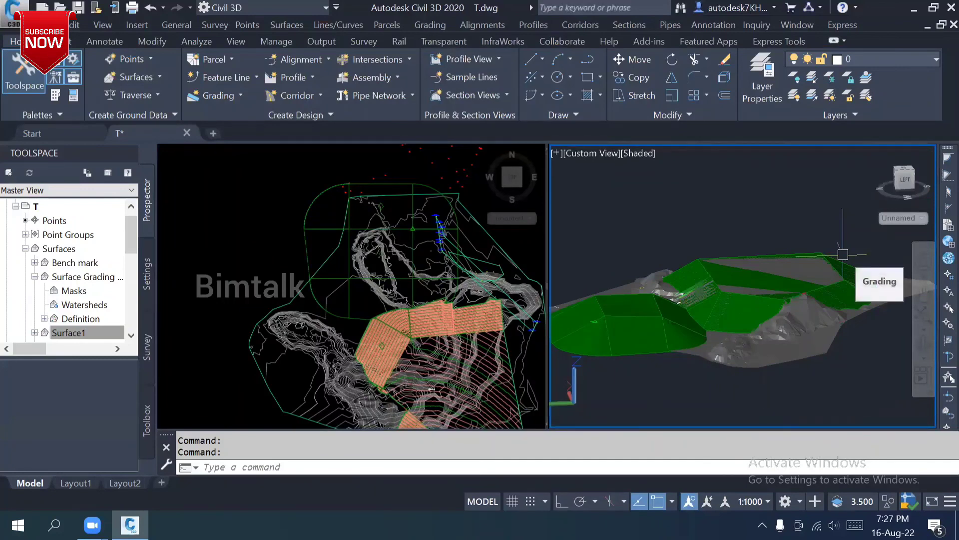
{"action": "left_click", "coordinate": [857, 290]}
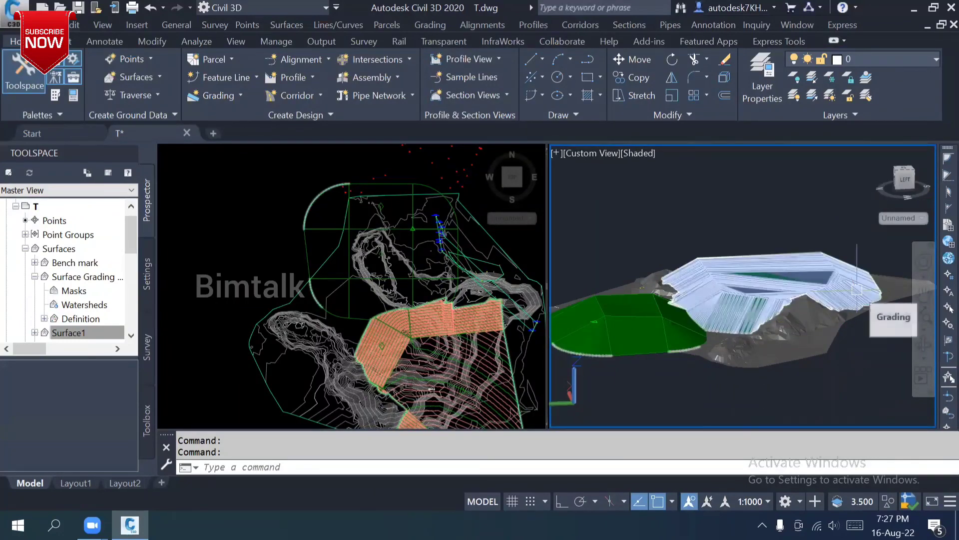